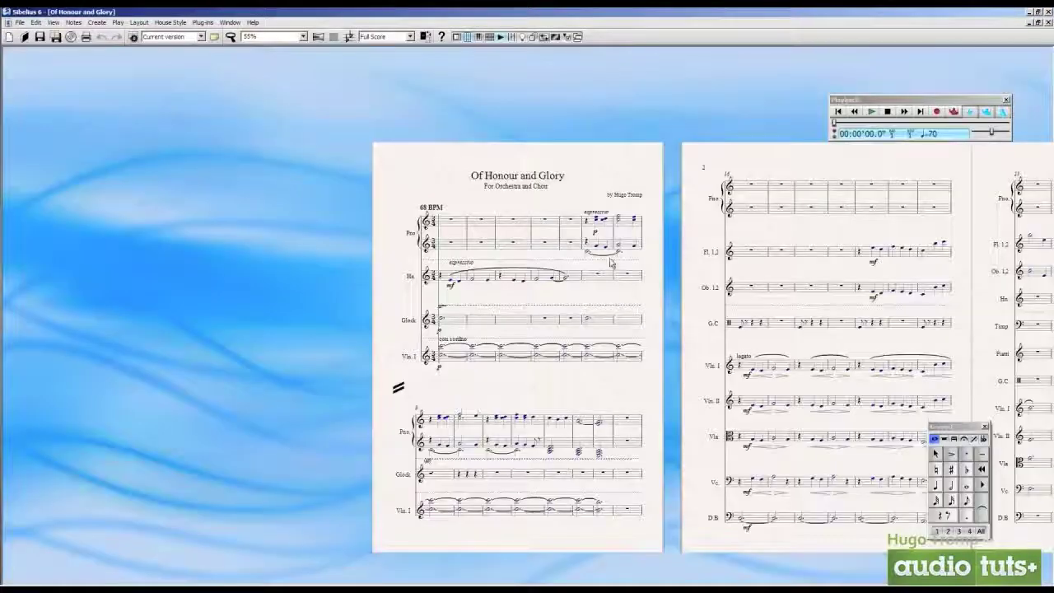
Step: Examine the tempo, expression and con sordino markings across the staves on the full score's first page
scroll(647, 296, up, 4)
drag(759, 268, 659, 317)
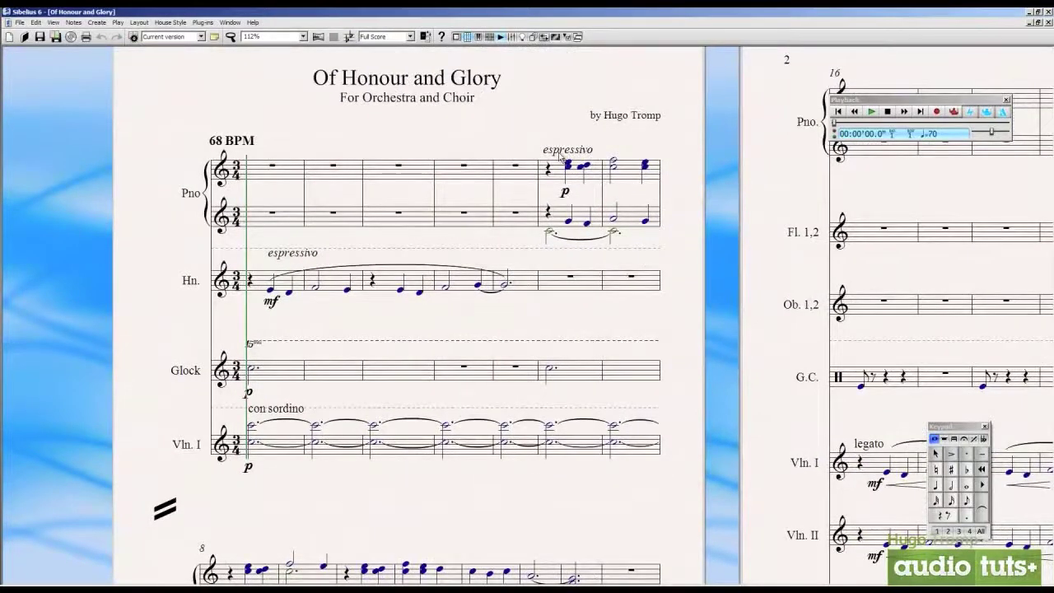
drag(507, 152, 535, 154)
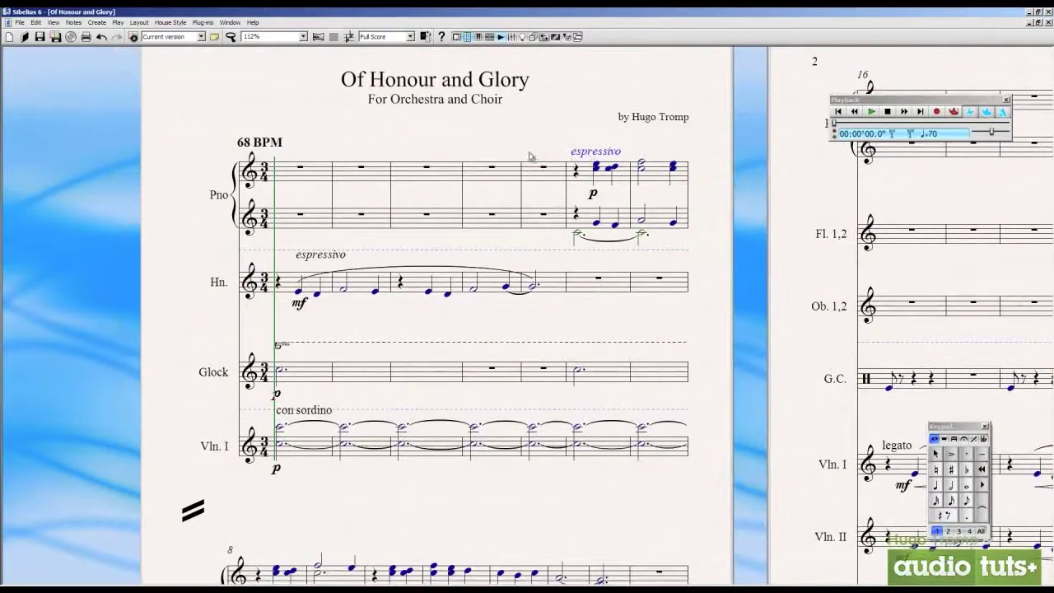
drag(469, 255, 470, 264)
click(265, 155)
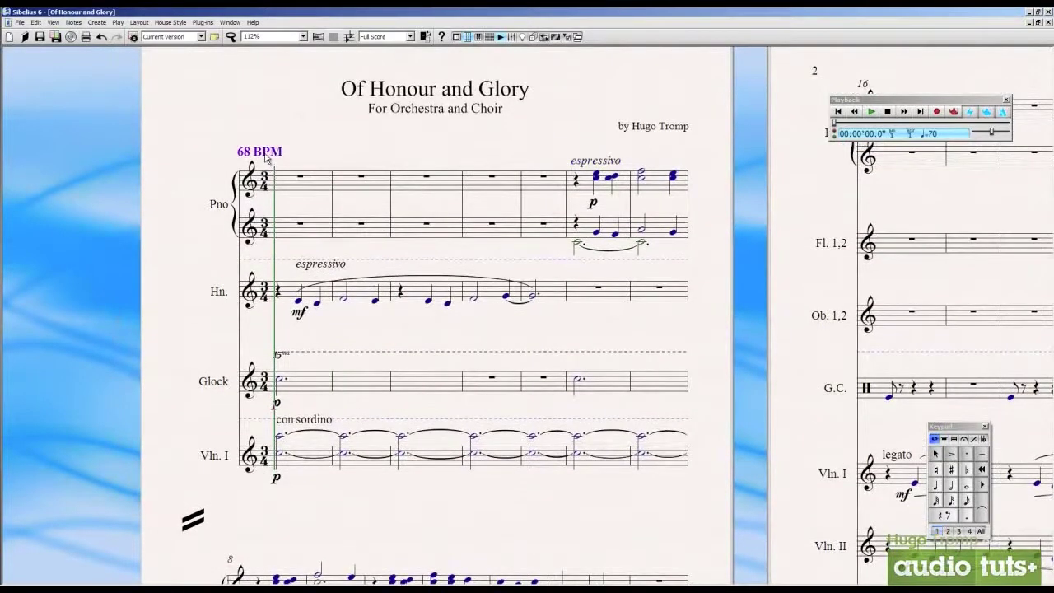
drag(365, 121, 384, 92)
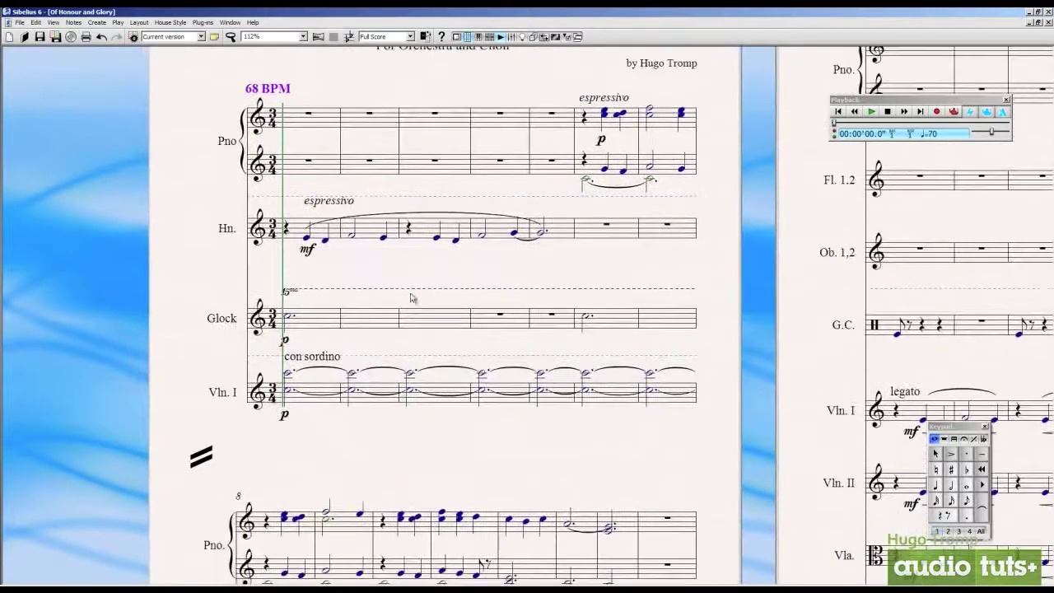
drag(427, 243, 429, 174)
mouse_move(430, 399)
mouse_down()
mouse_move(423, 262)
mouse_move(435, 231)
mouse_up()
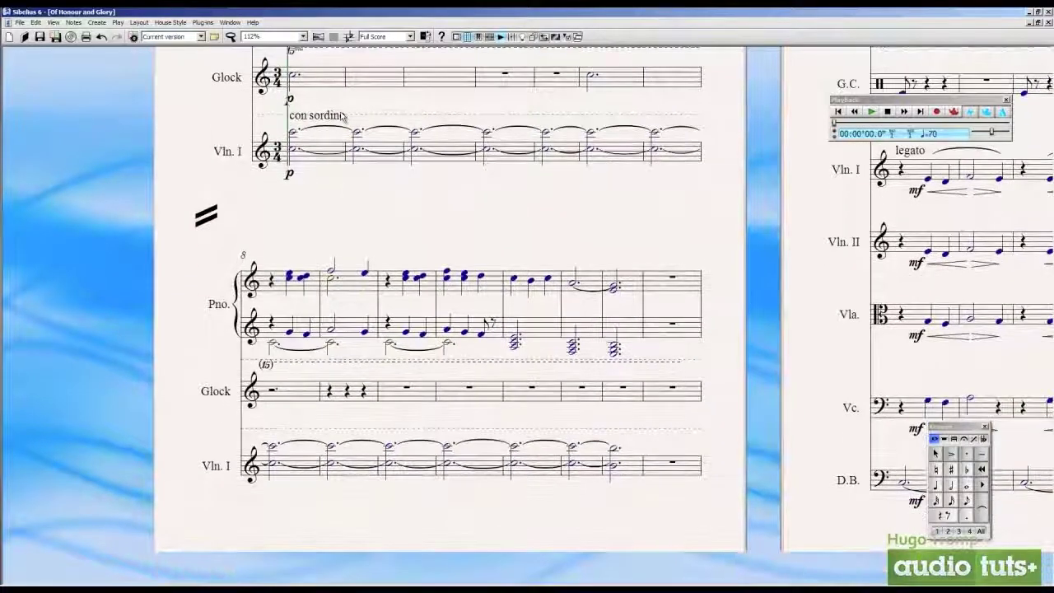
drag(351, 118, 368, 469)
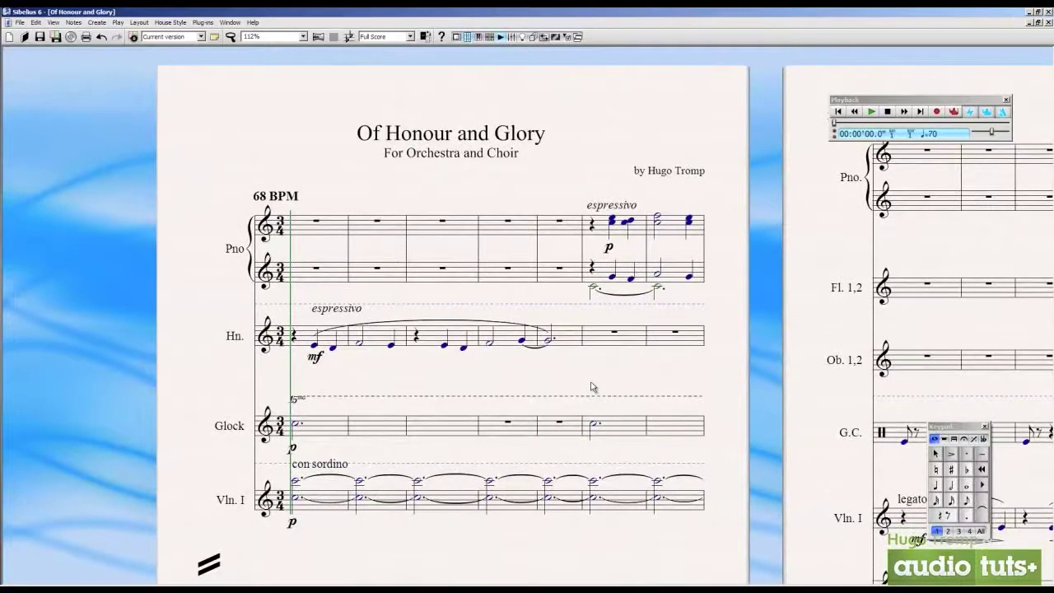
Step: View the individual piano (Pno), Oboe and Timpani parts one after another
click(410, 37)
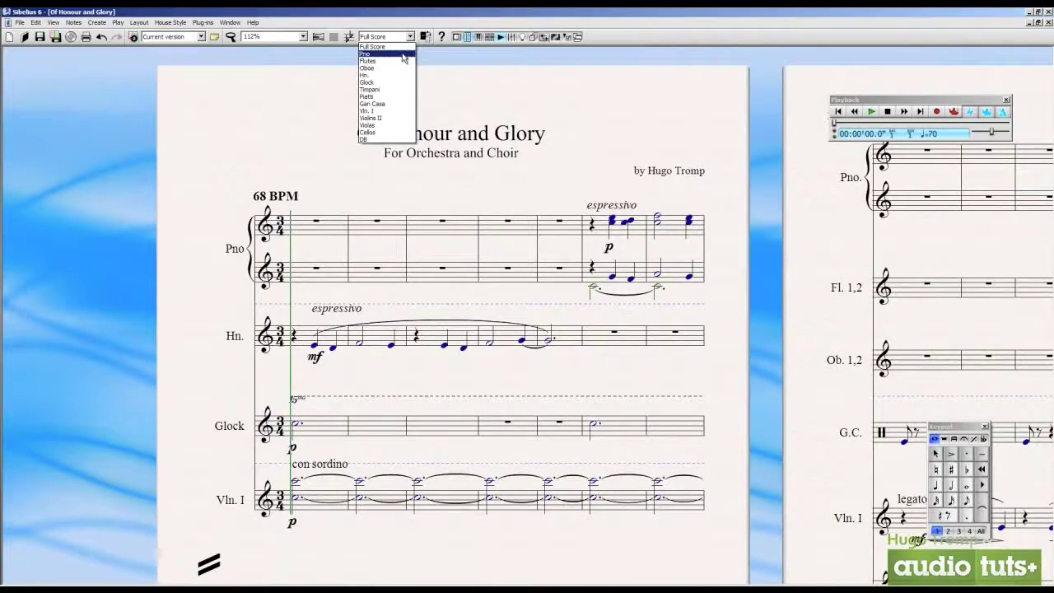
click(404, 57)
drag(425, 129, 508, 111)
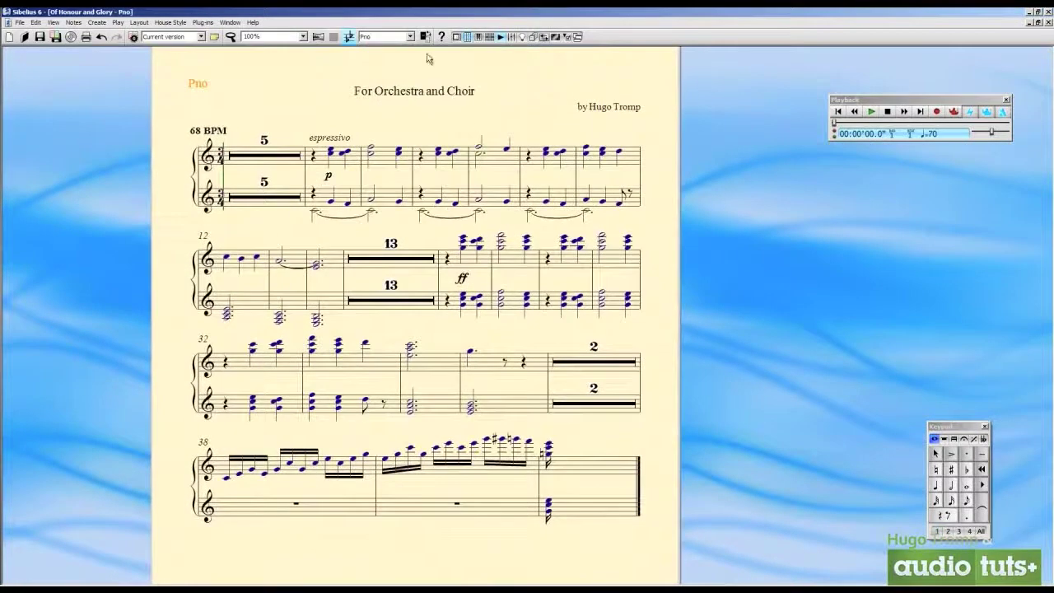
click(409, 36)
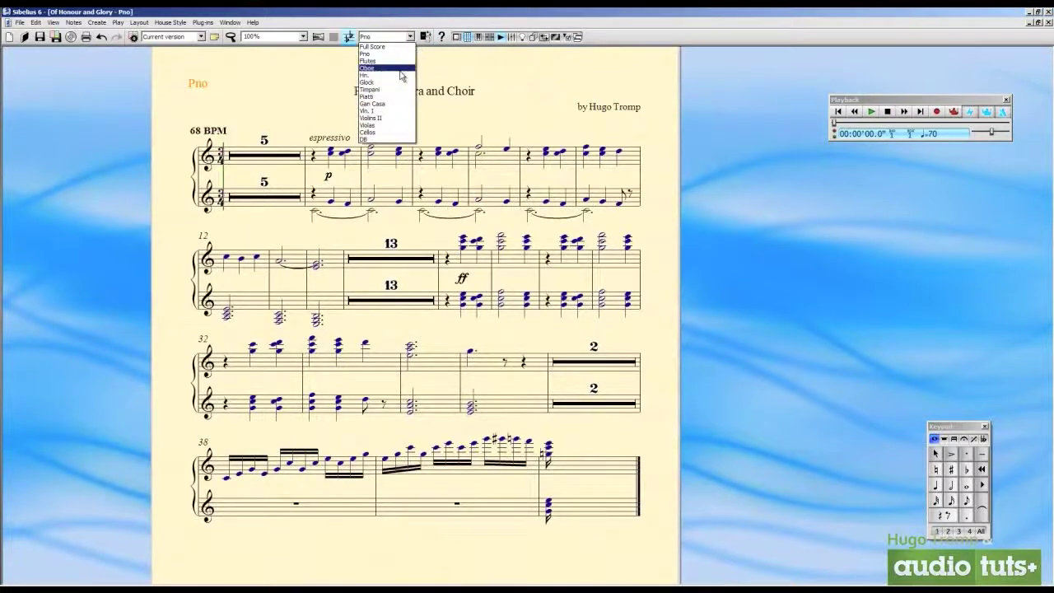
click(406, 69)
click(410, 37)
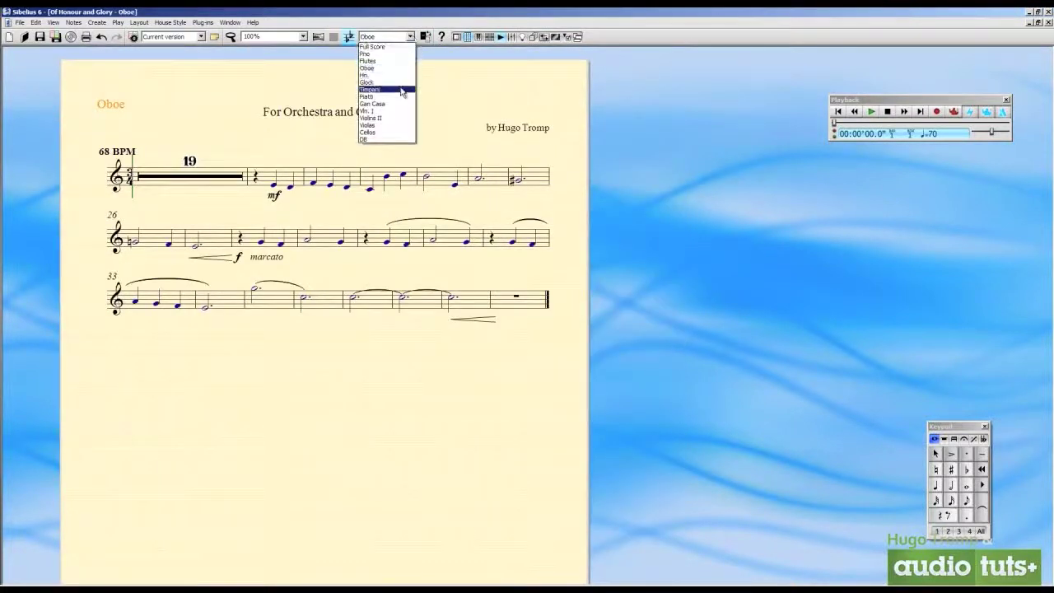
click(412, 82)
Step: View the Gan Casa part and the first violin part (Vln. I)
click(409, 36)
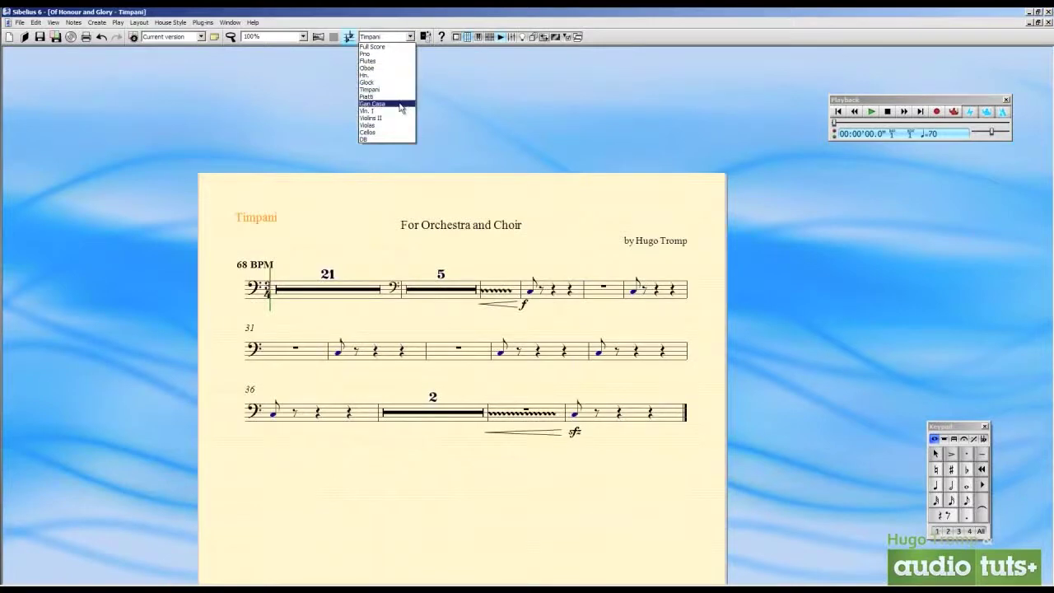
click(405, 104)
click(409, 37)
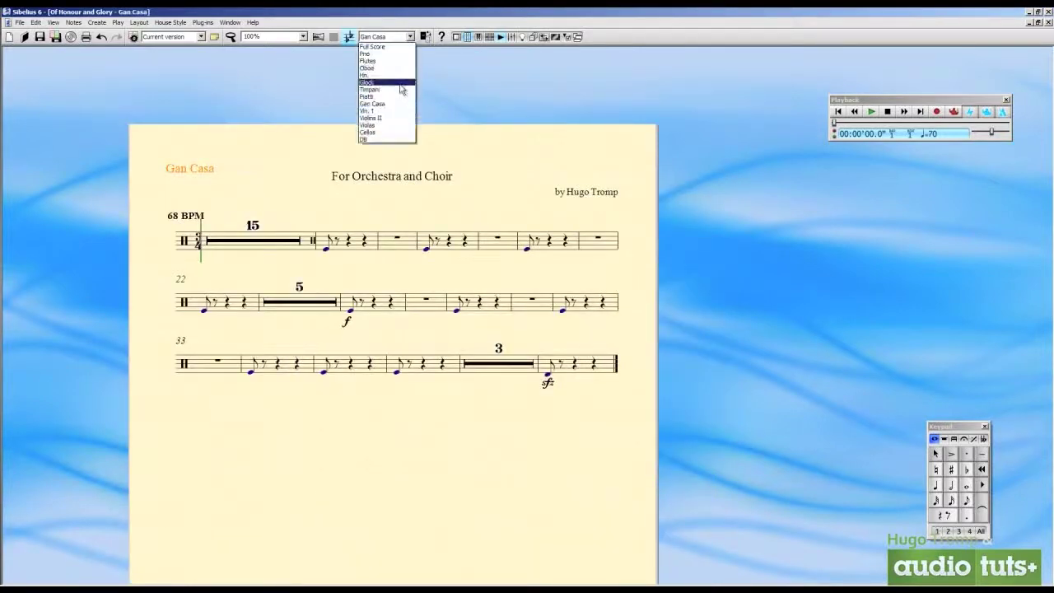
click(397, 111)
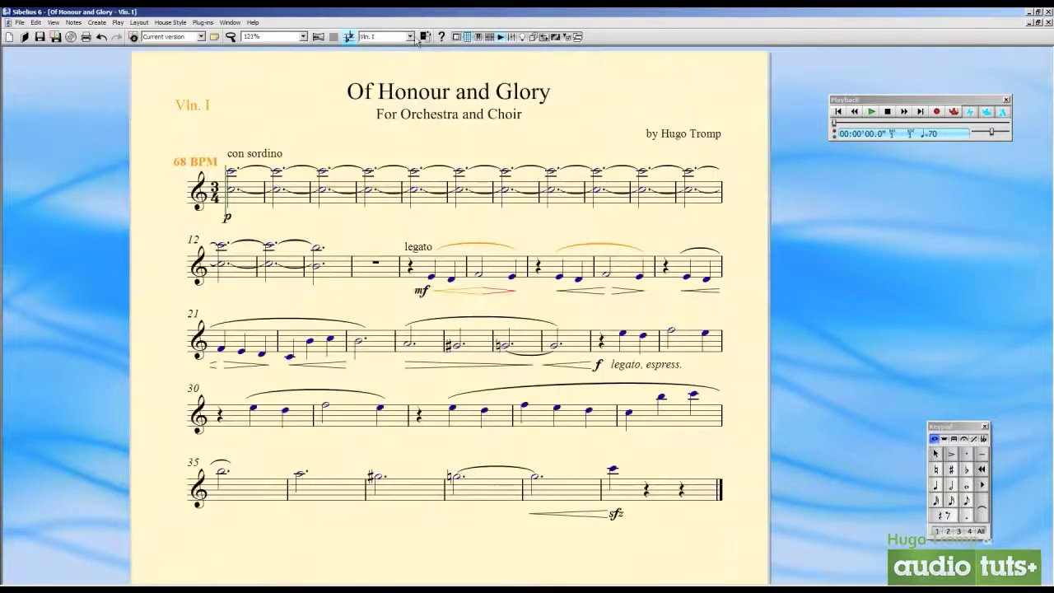
Step: Return from the Vln. I part to the full score and look over its first two pages
click(410, 37)
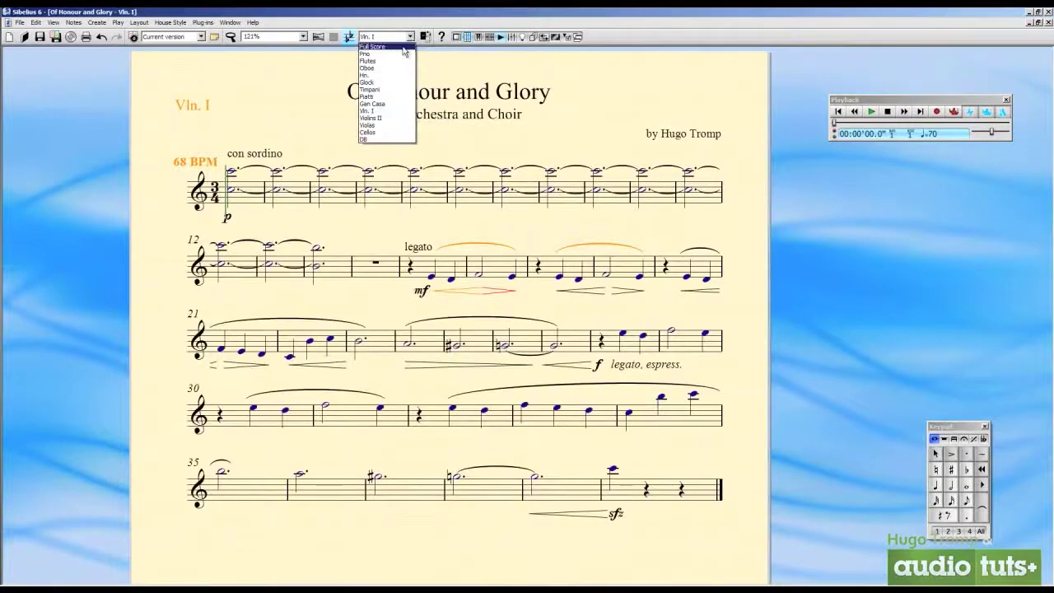
key(Up)
key(Up)
key(Up)
key(Up)
key(Up)
key(Up)
key(Up)
key(Up)
key(Up)
key(Up)
key(Up)
key(Up)
key(Up)
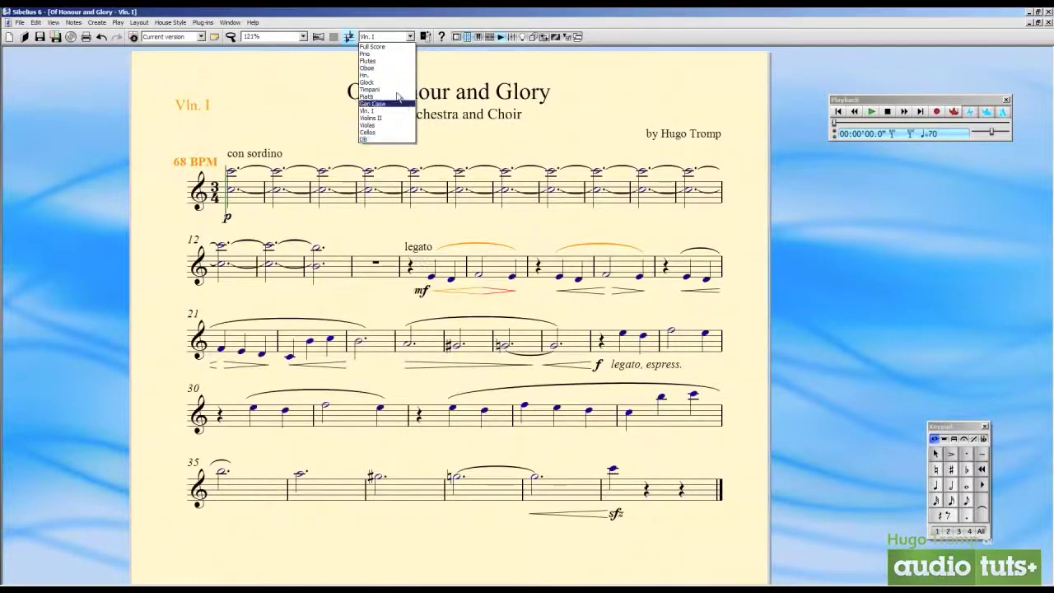
key(Return)
drag(528, 164, 484, 70)
scroll(544, 363, down, 3)
mouse_move(730, 147)
mouse_down()
mouse_move(1, 112)
mouse_move(721, 134)
mouse_up()
scroll(499, 242, up, 4)
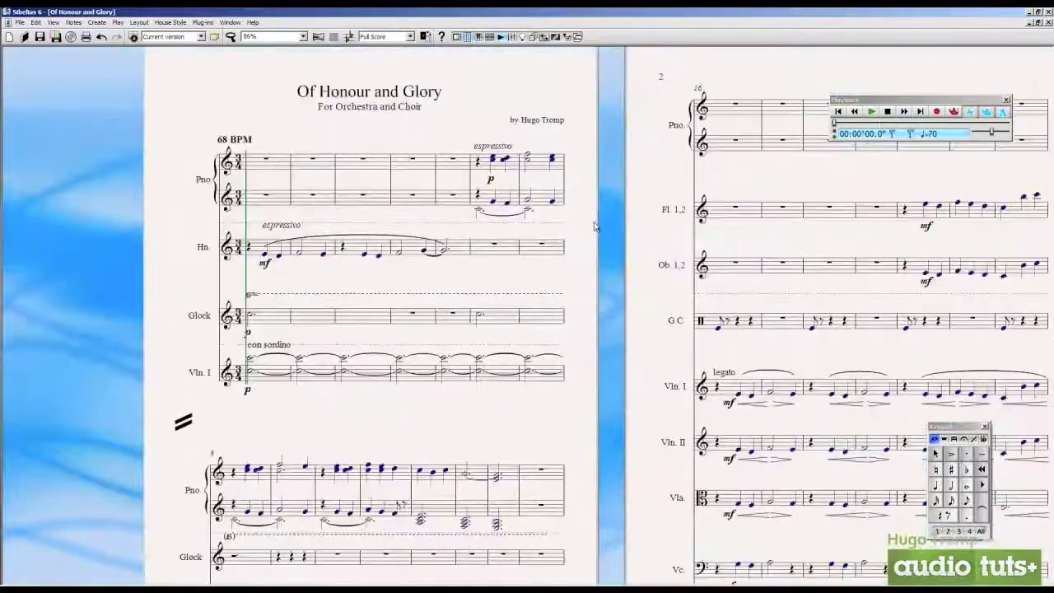
drag(575, 191, 631, 246)
Step: View the Vln. I part once more and return to the full score
click(386, 37)
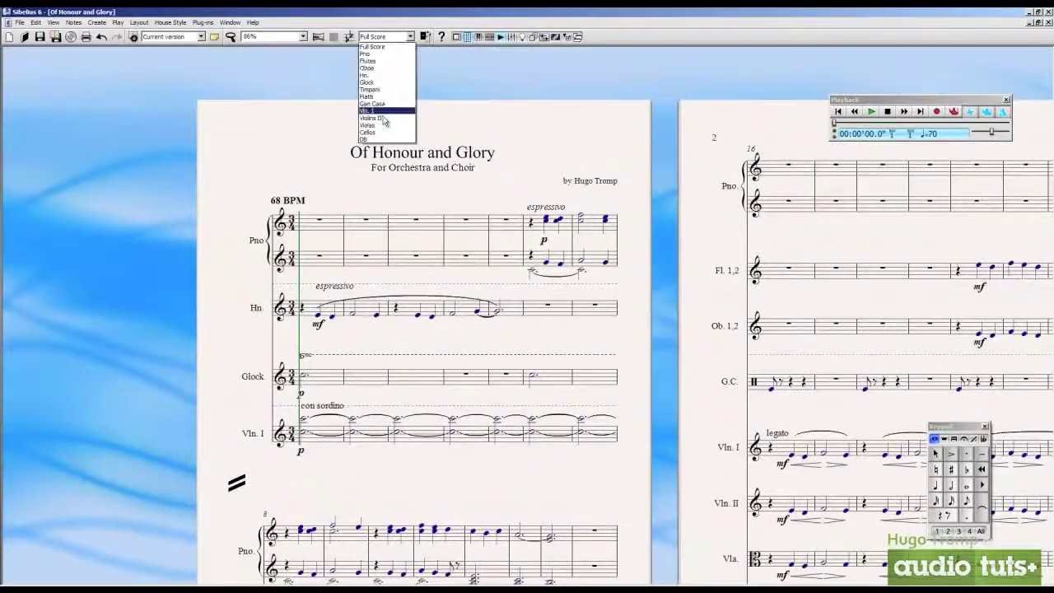
click(385, 117)
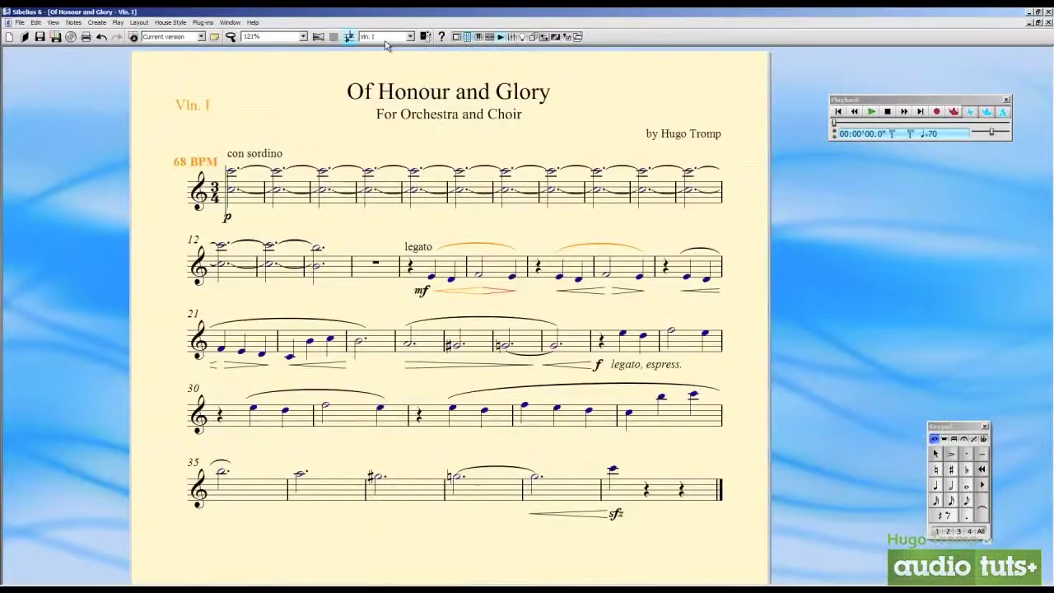
click(385, 37)
click(385, 48)
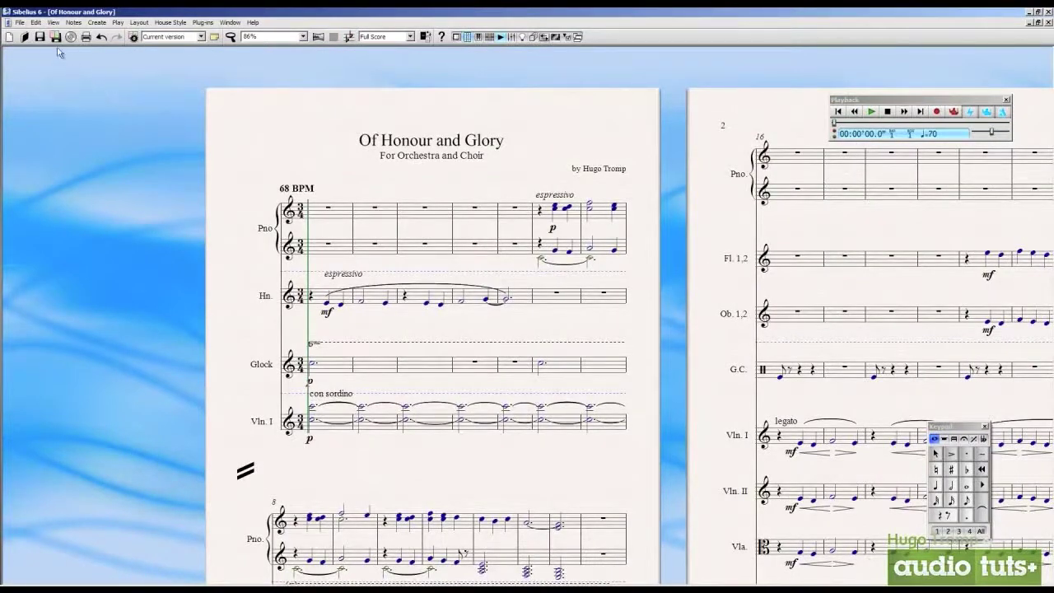
Step: Open the print settings for all parts and review the substitution options for lines, arpeggios and symbols
click(23, 25)
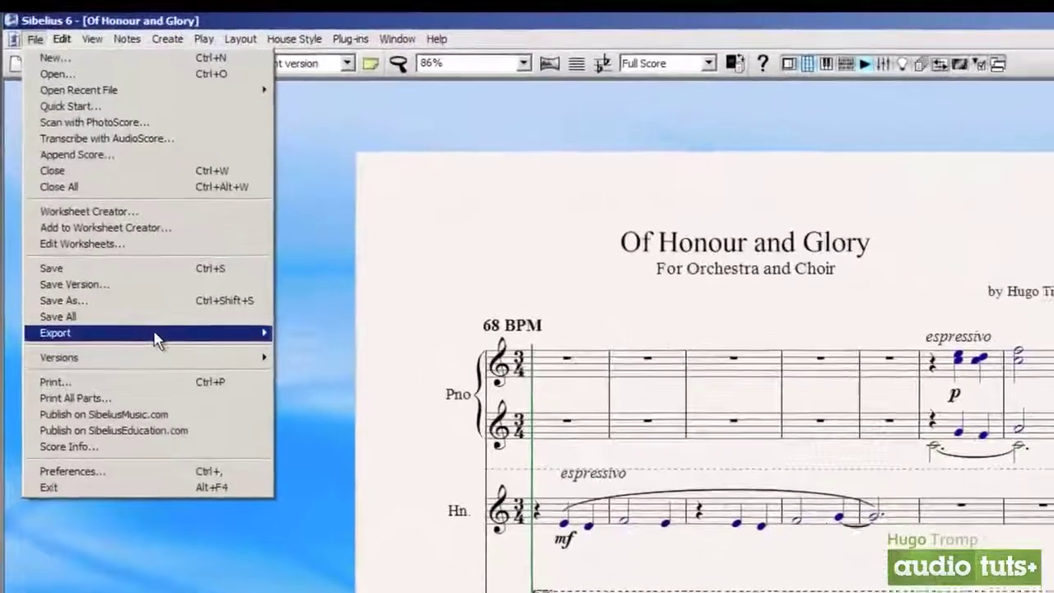
mouse_move(90, 195)
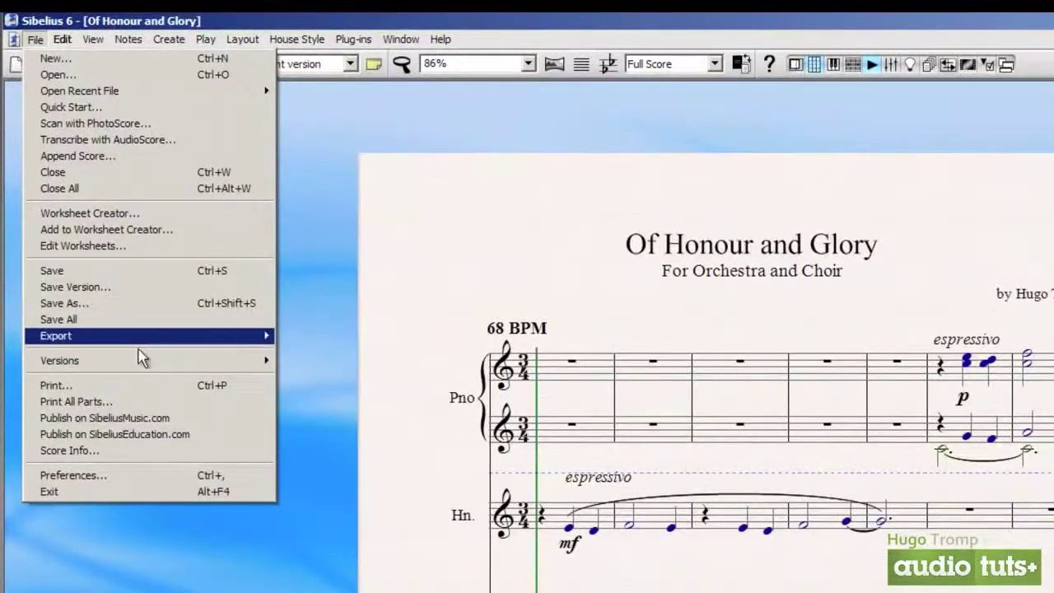
click(165, 404)
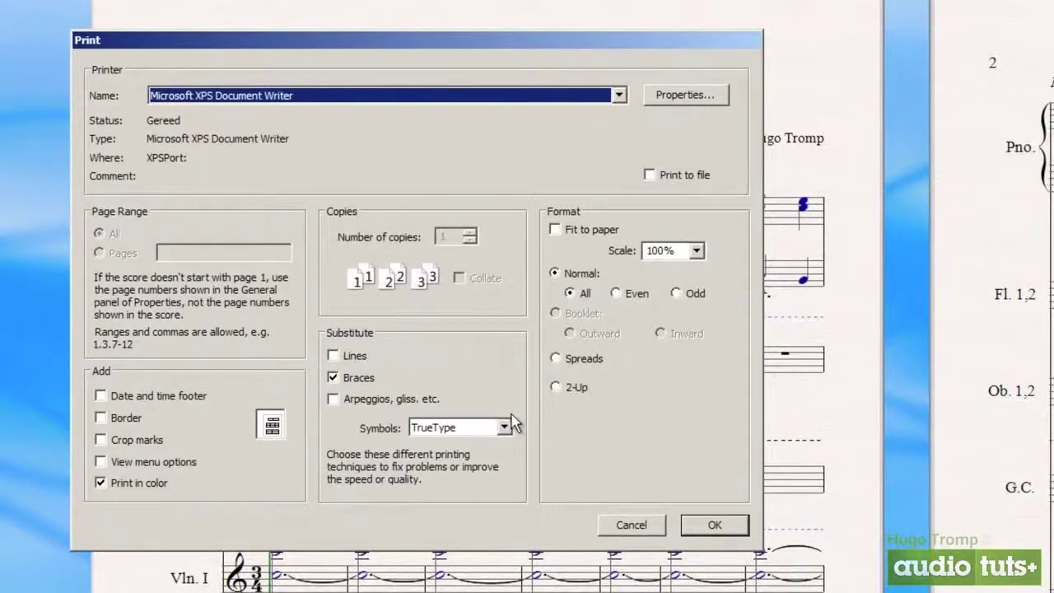
click(360, 360)
click(358, 357)
click(364, 391)
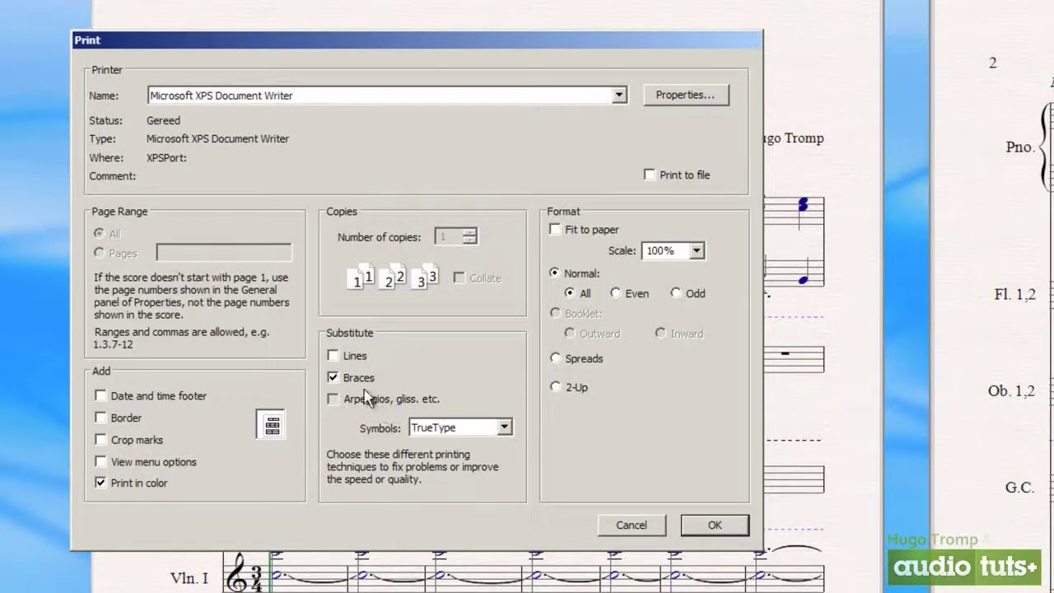
click(486, 427)
click(486, 428)
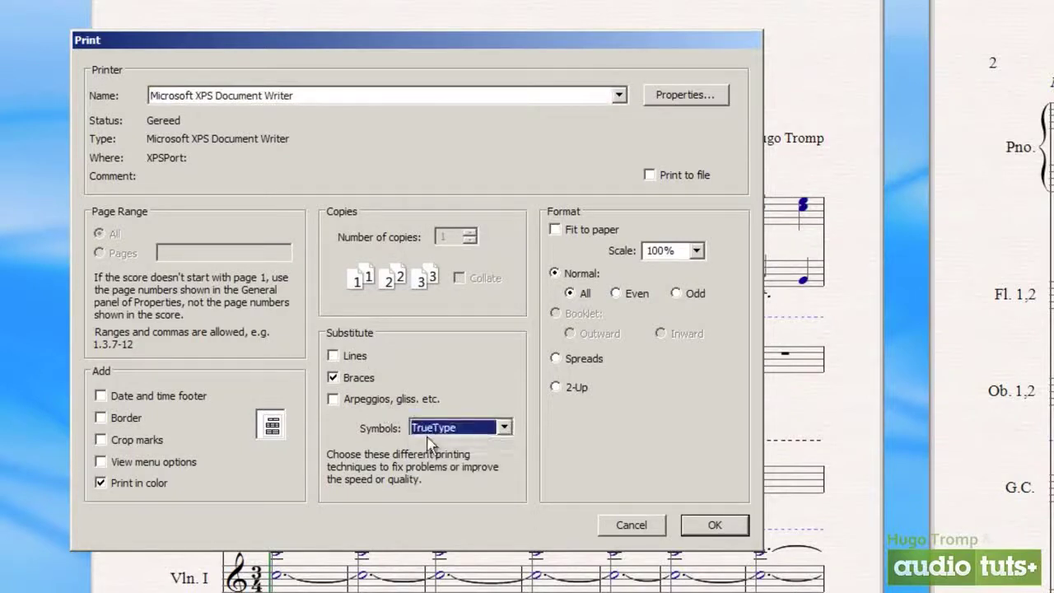
Step: Review the paper fit, scale and available printers for printing all parts, and leave the settings without printing
click(599, 231)
click(600, 231)
click(659, 251)
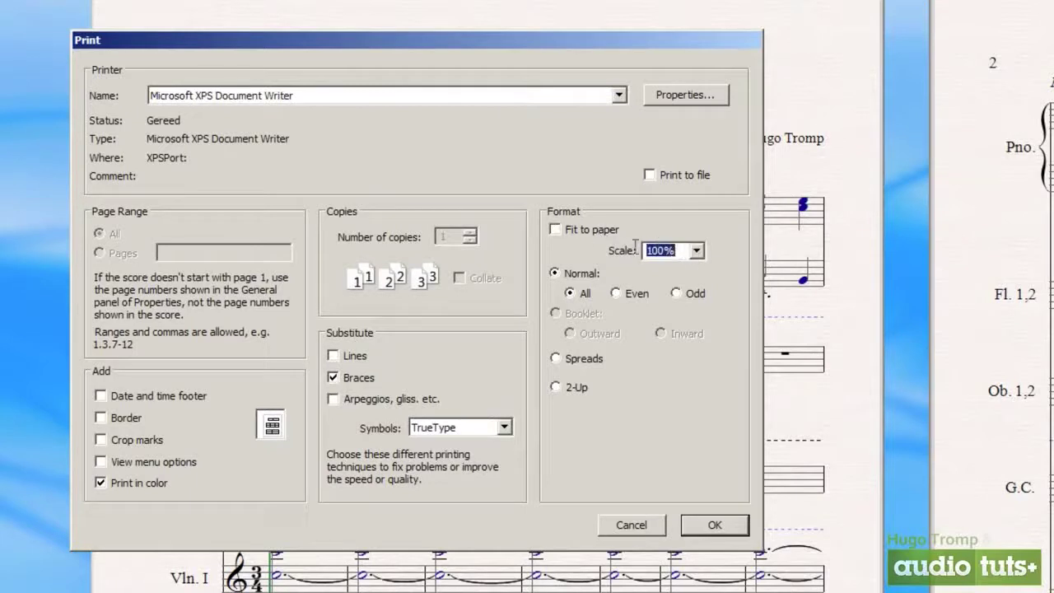
click(697, 250)
click(400, 231)
click(619, 97)
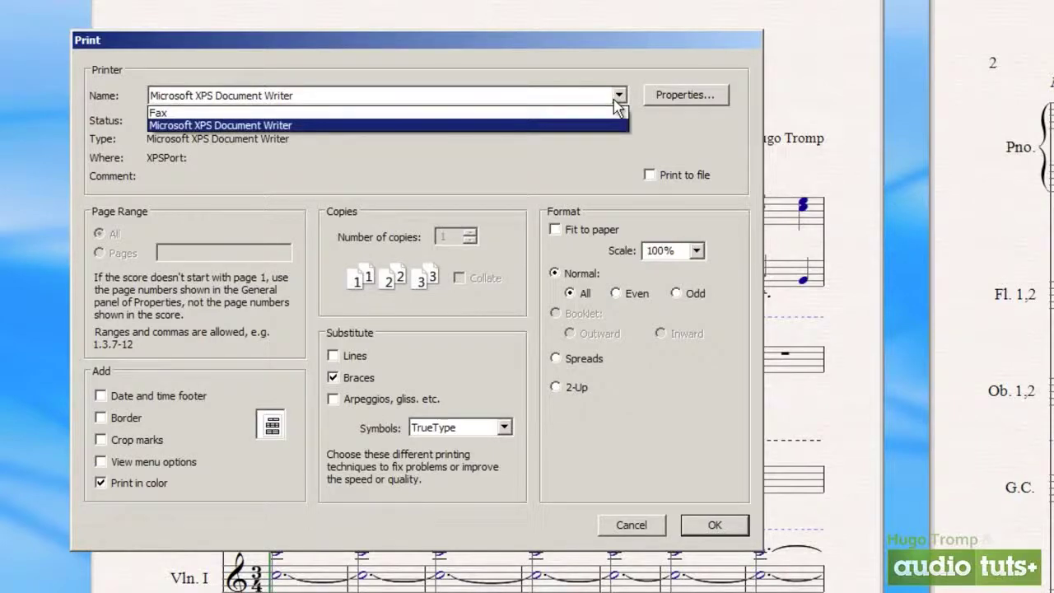
click(617, 97)
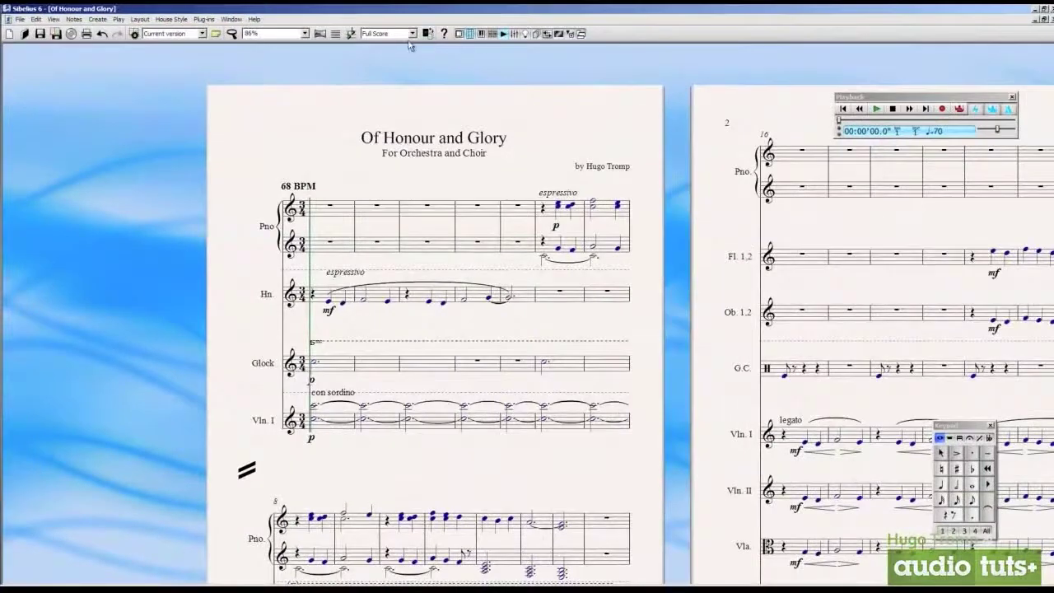
Step: View the Glock part and return to the full score
click(411, 34)
click(396, 79)
click(412, 34)
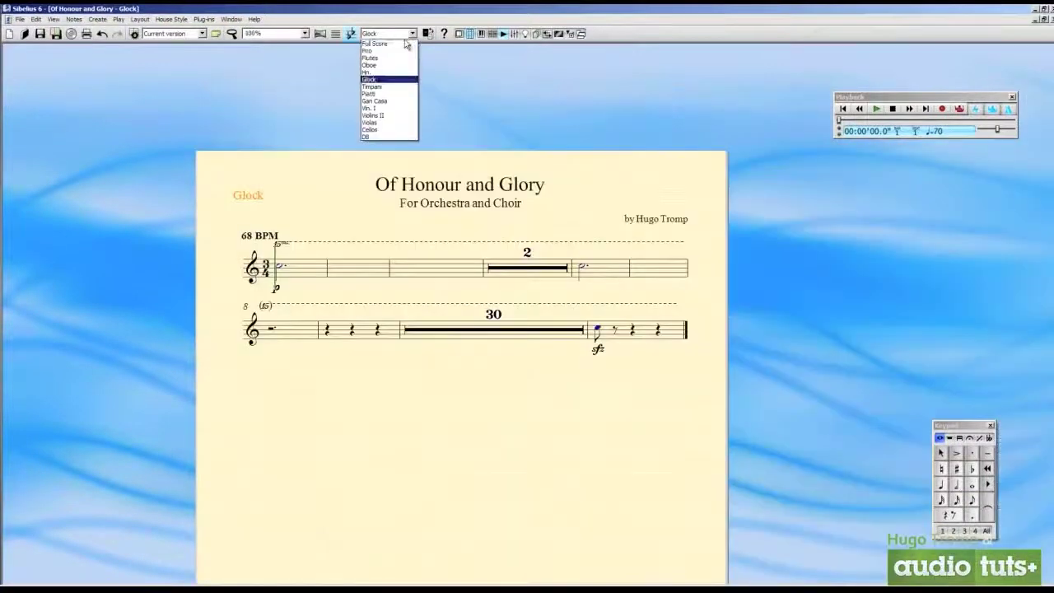
click(375, 43)
drag(501, 99, 494, 75)
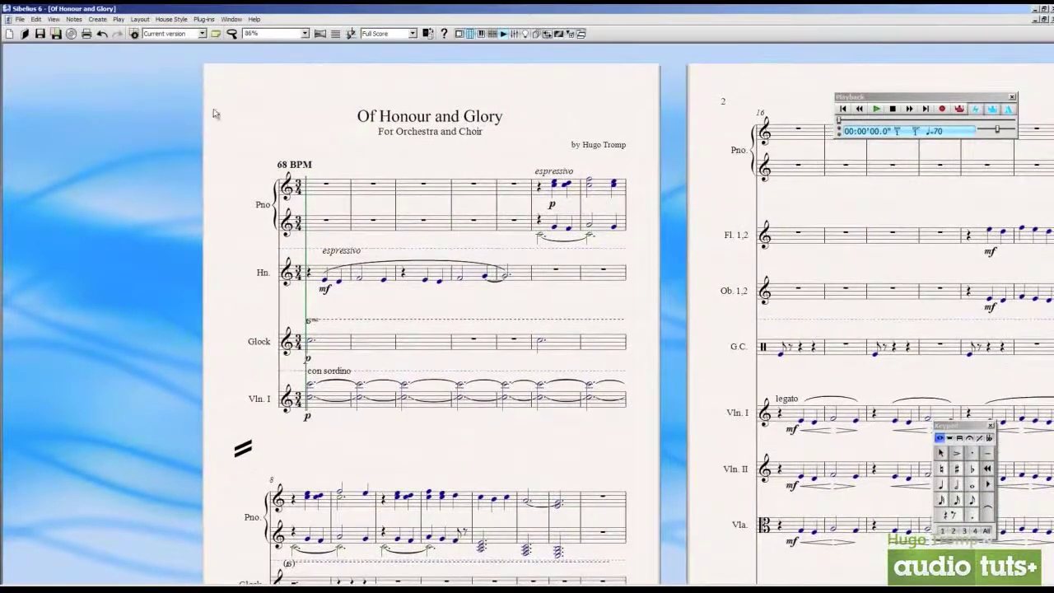
Step: Open the print settings for the full score and inspect the page range options
click(20, 19)
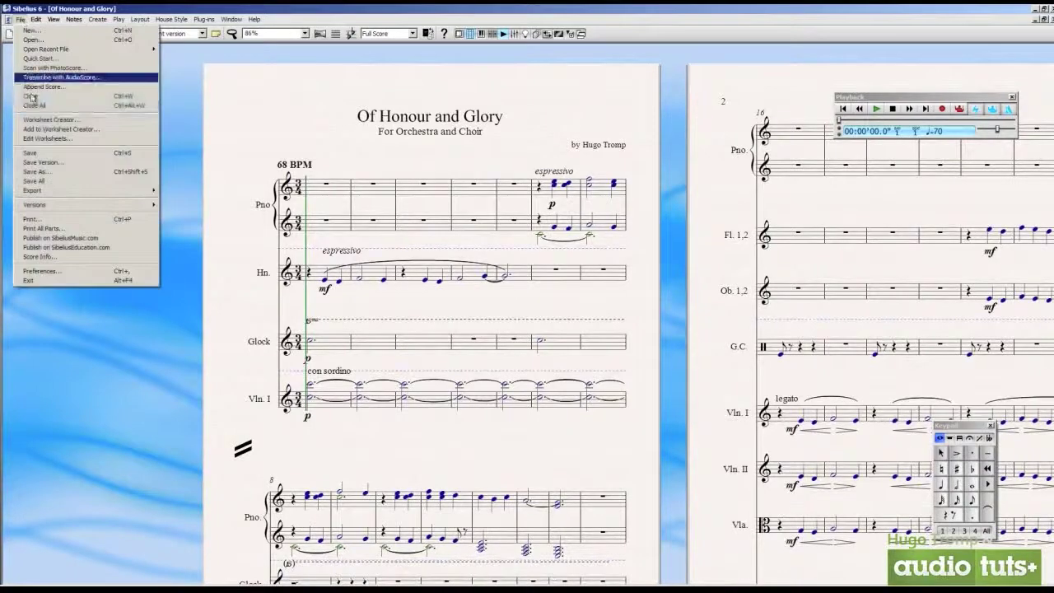
click(68, 219)
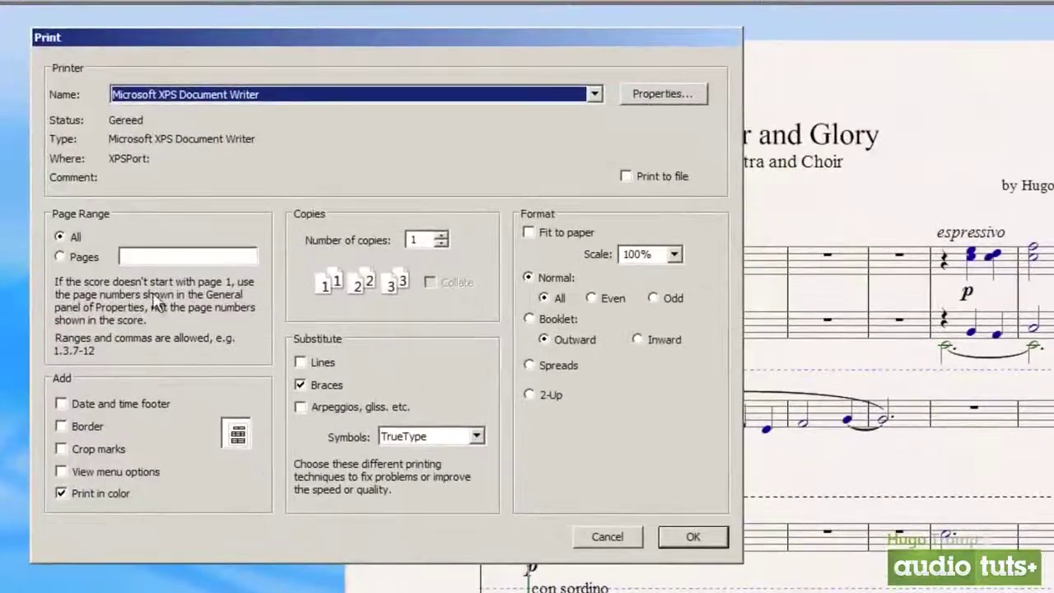
click(86, 259)
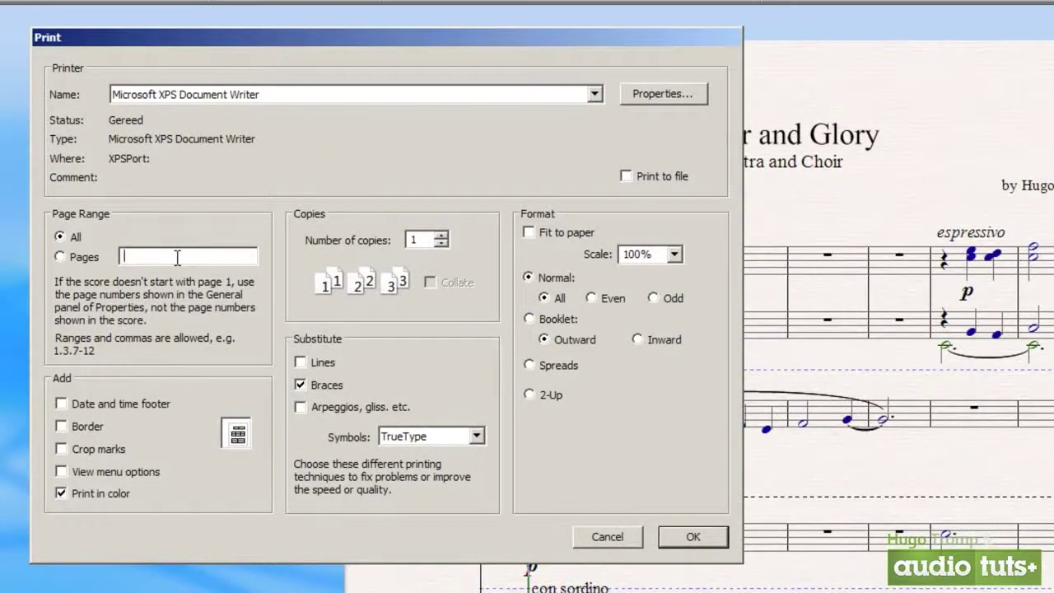
Step: Try raising and lowering the number of copies, and cancel printing the full score
click(442, 235)
click(441, 235)
click(442, 244)
click(442, 244)
click(442, 245)
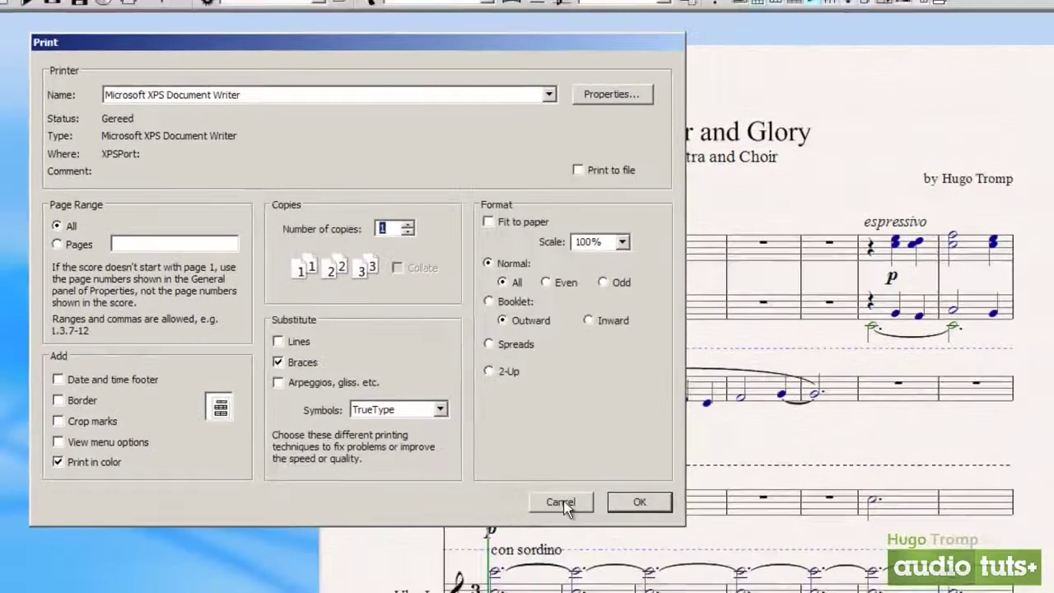
click(565, 506)
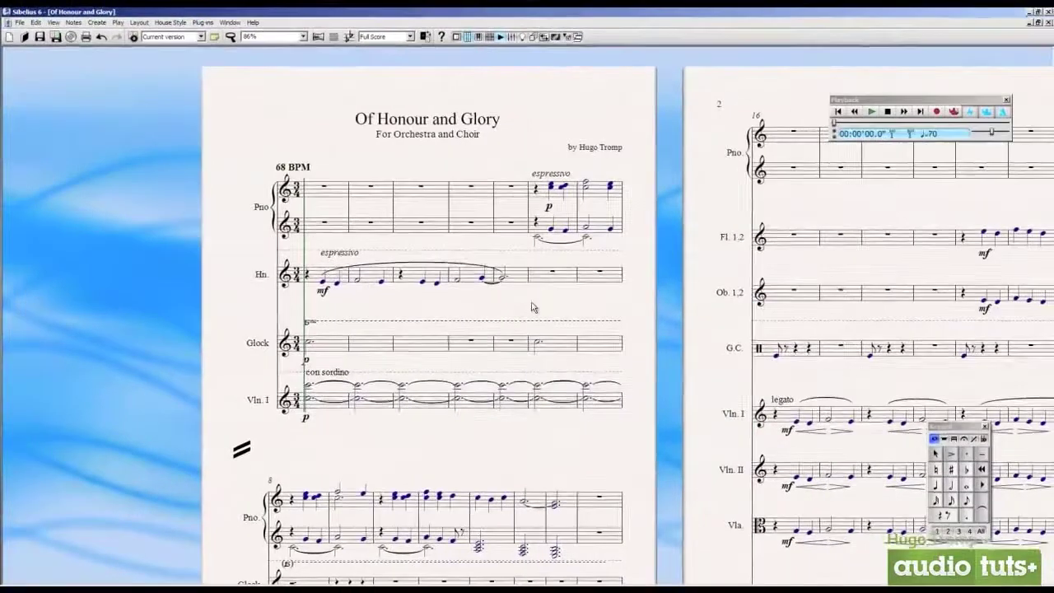
drag(868, 437, 872, 466)
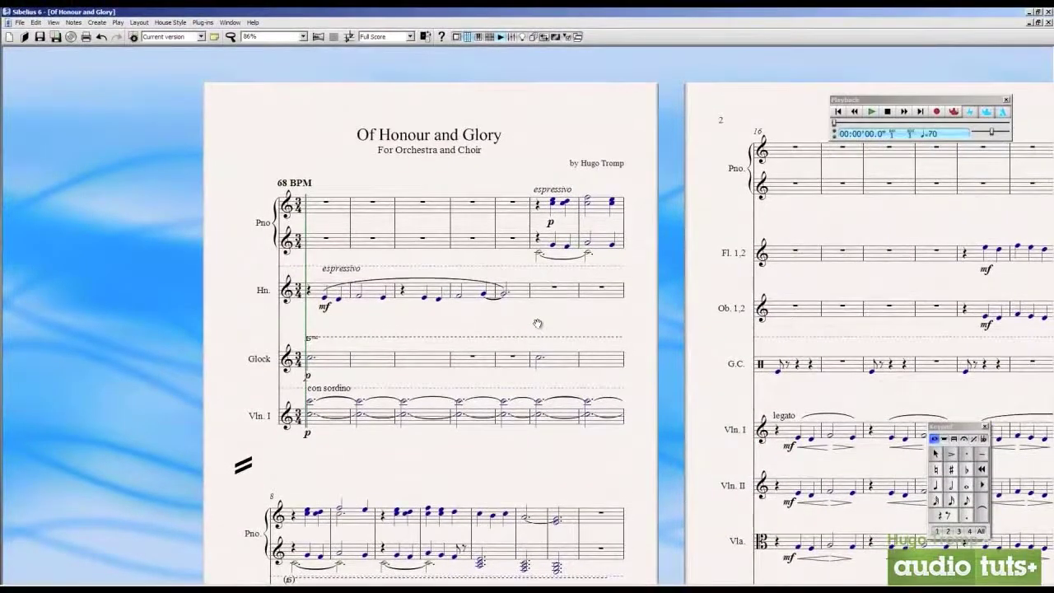
Step: Open the document setup for the full score and preview its second page before returning to the first
drag(337, 110, 309, 116)
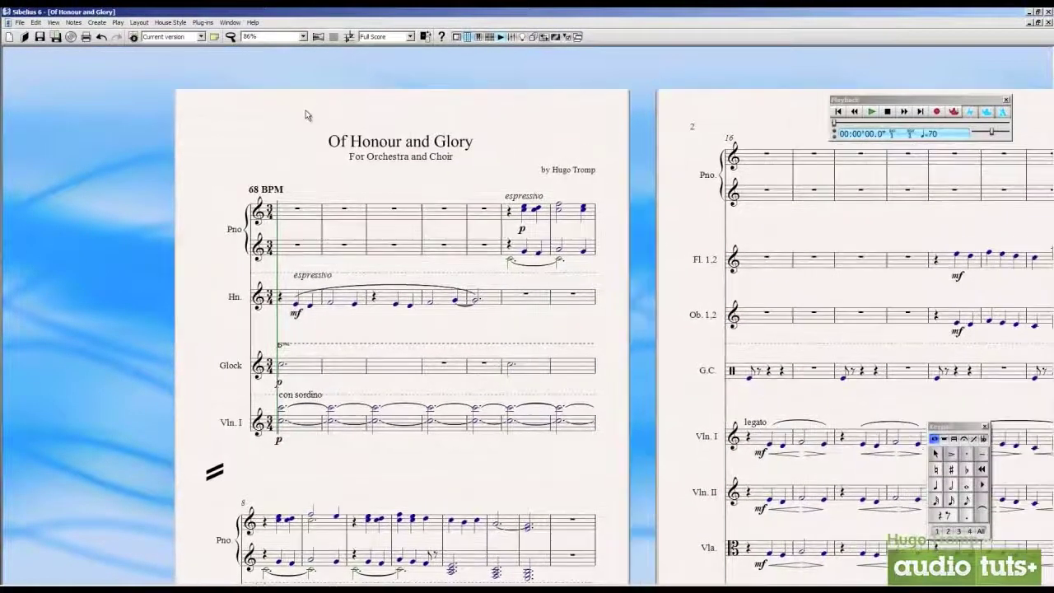
click(140, 23)
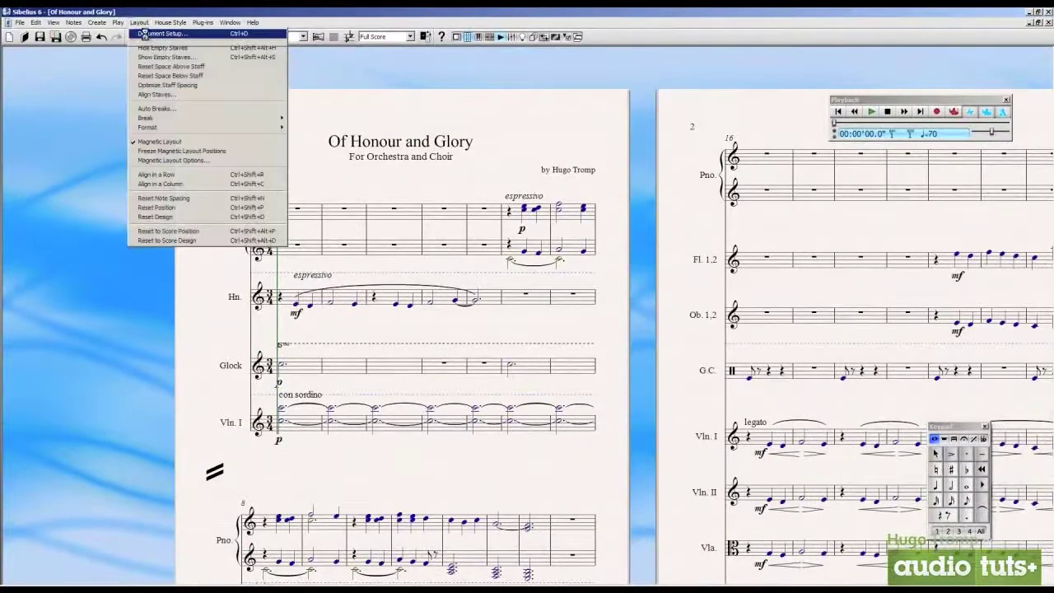
click(148, 34)
drag(531, 156, 689, 133)
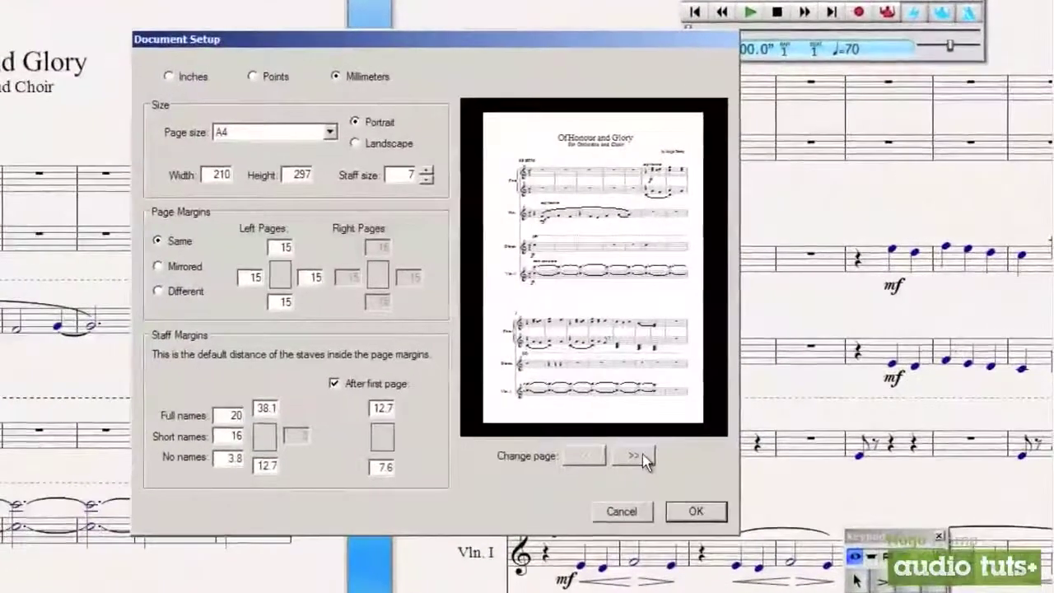
click(696, 427)
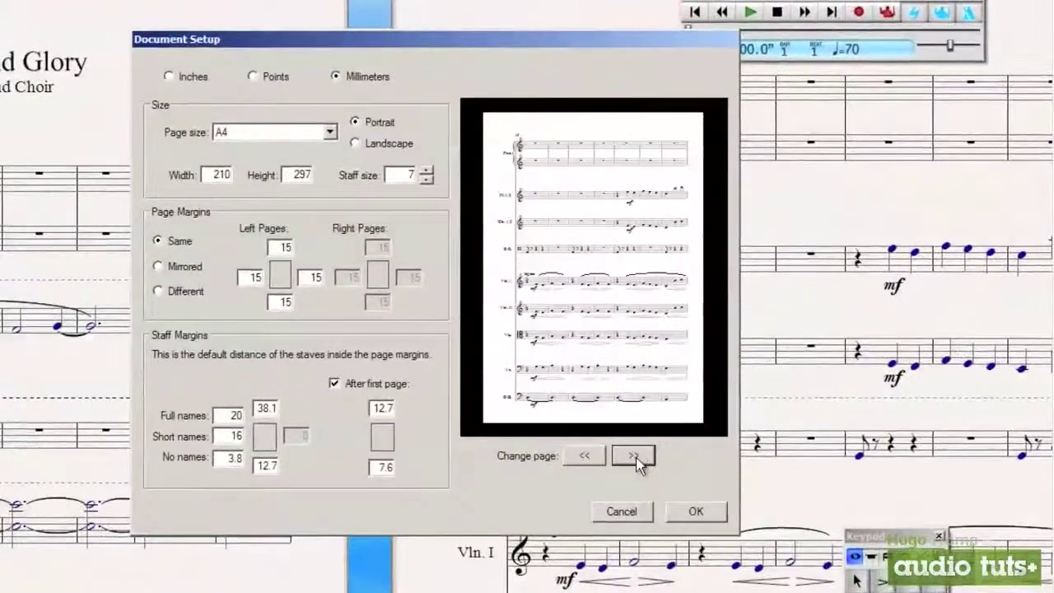
click(586, 457)
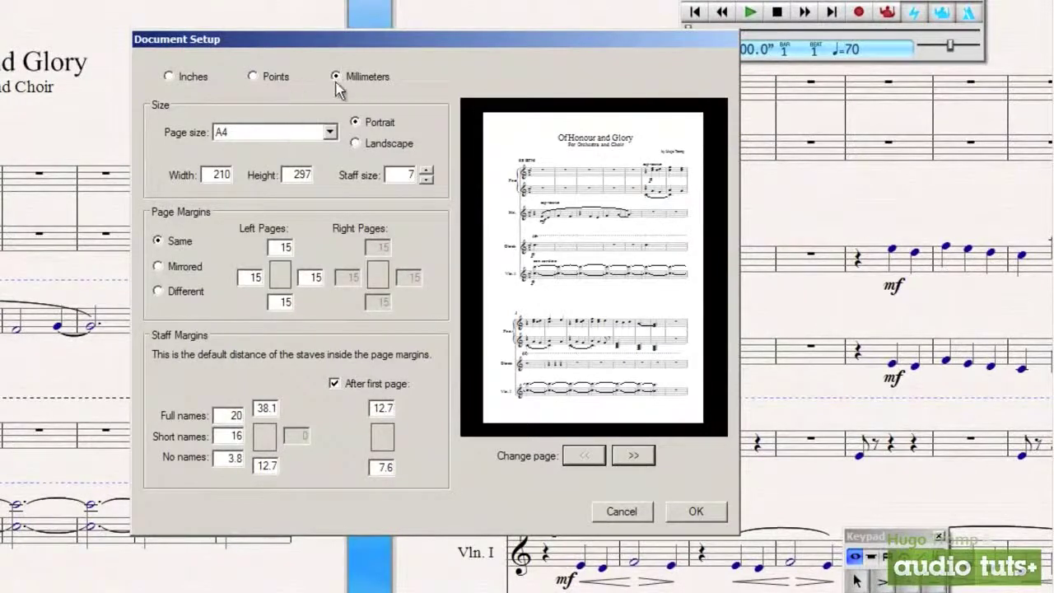
Step: Try inches and points as the measurement unit, and return to millimetres
click(196, 78)
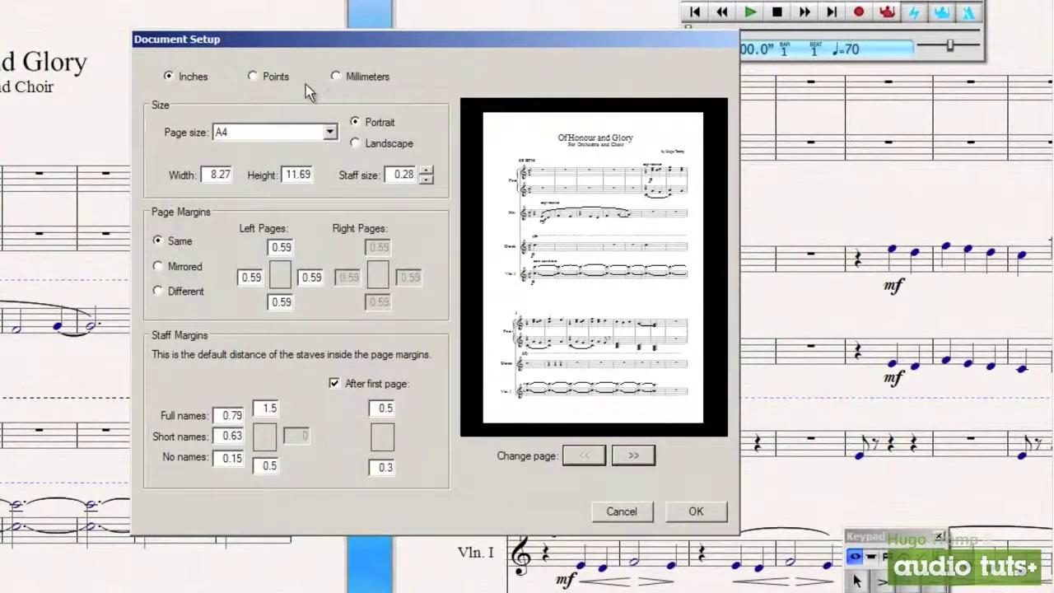
click(274, 80)
click(351, 78)
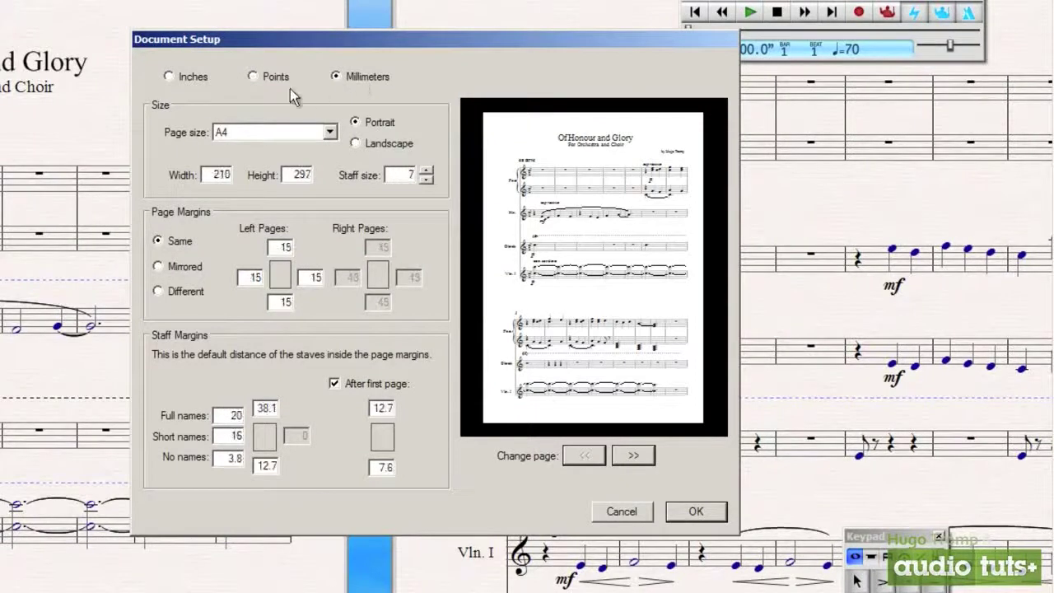
Step: Try the A3 page size and page through the preview to the end and back
click(331, 132)
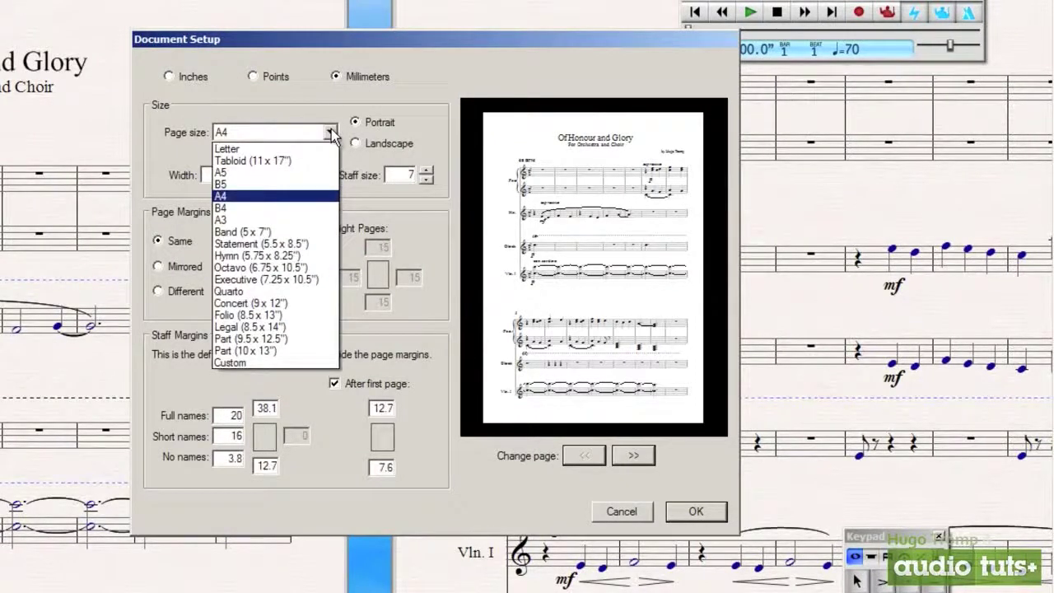
click(330, 132)
click(330, 132)
click(302, 220)
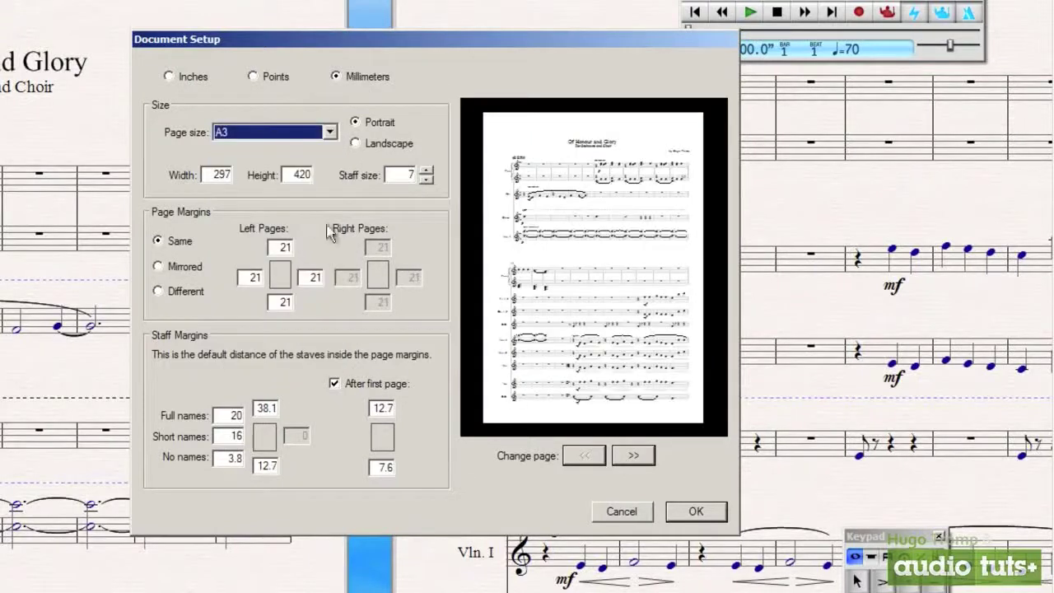
click(636, 445)
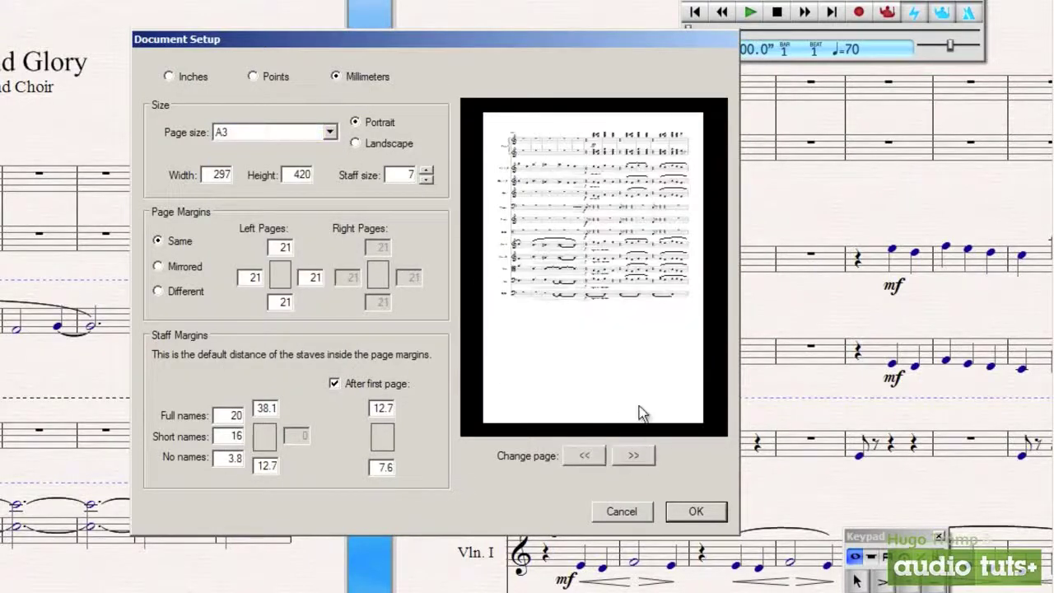
click(632, 457)
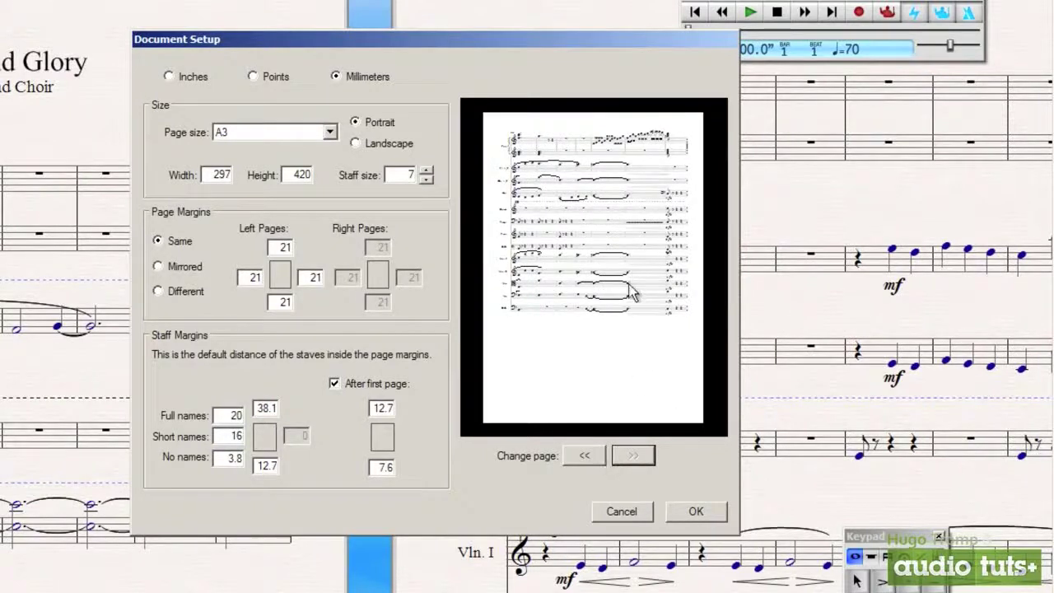
click(591, 458)
click(591, 458)
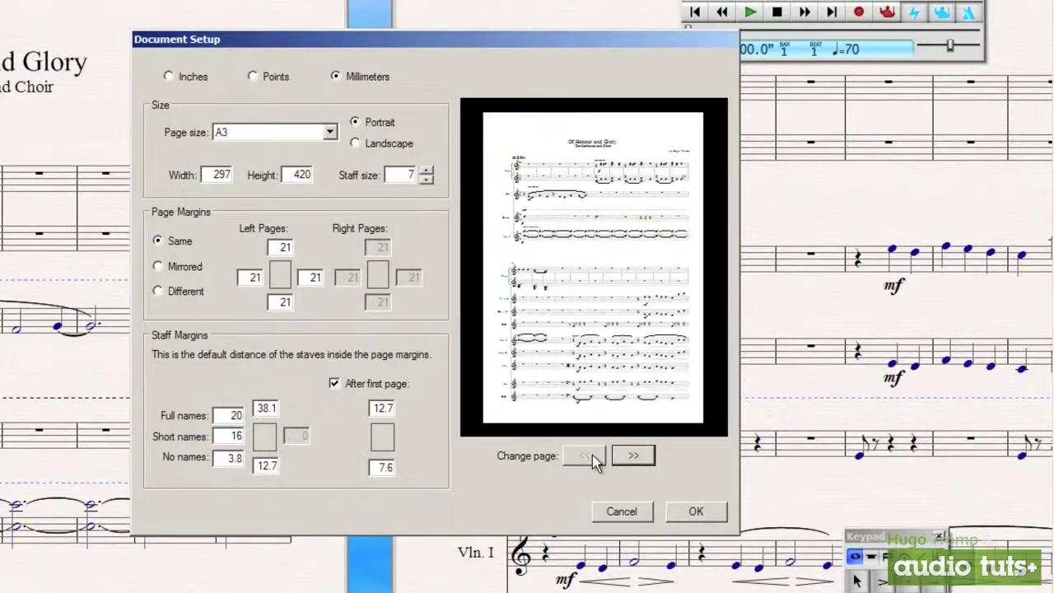
Step: Try the Band (5 x 7") page size and preview several pages before returning to the first
click(330, 132)
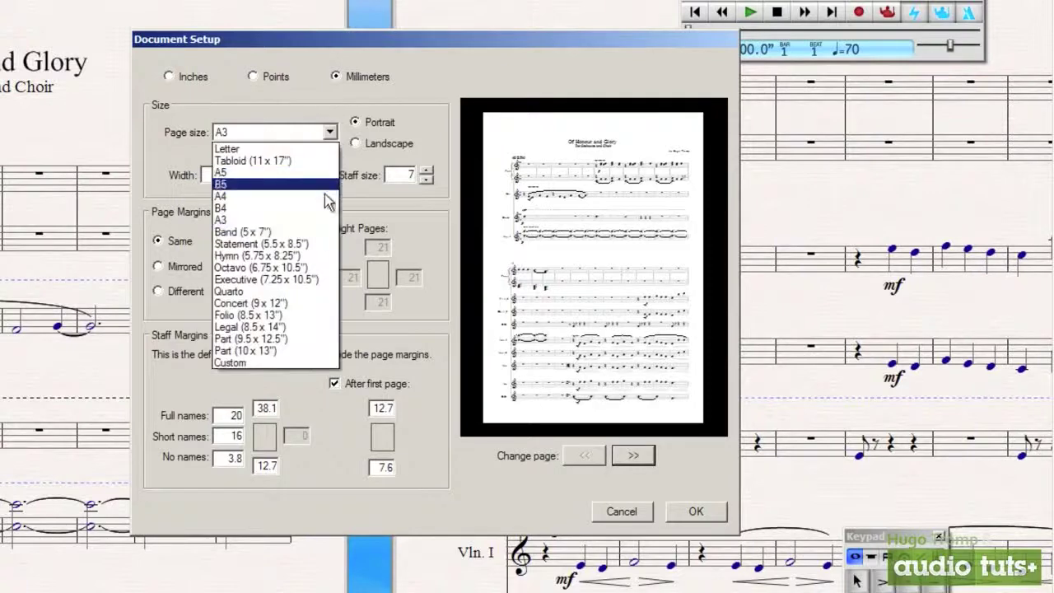
click(323, 234)
click(629, 455)
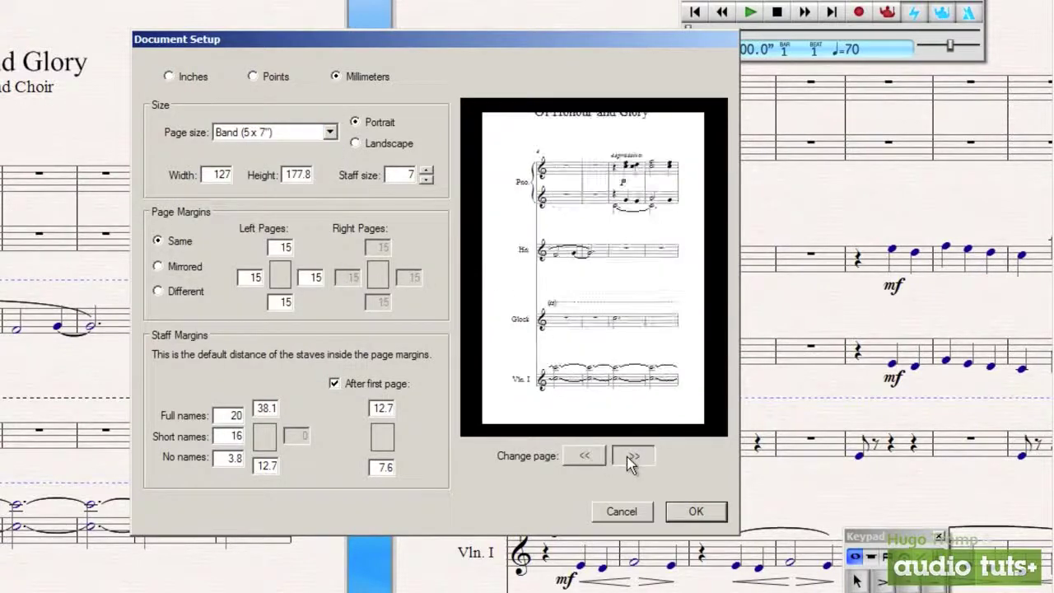
click(629, 455)
click(629, 455)
click(629, 456)
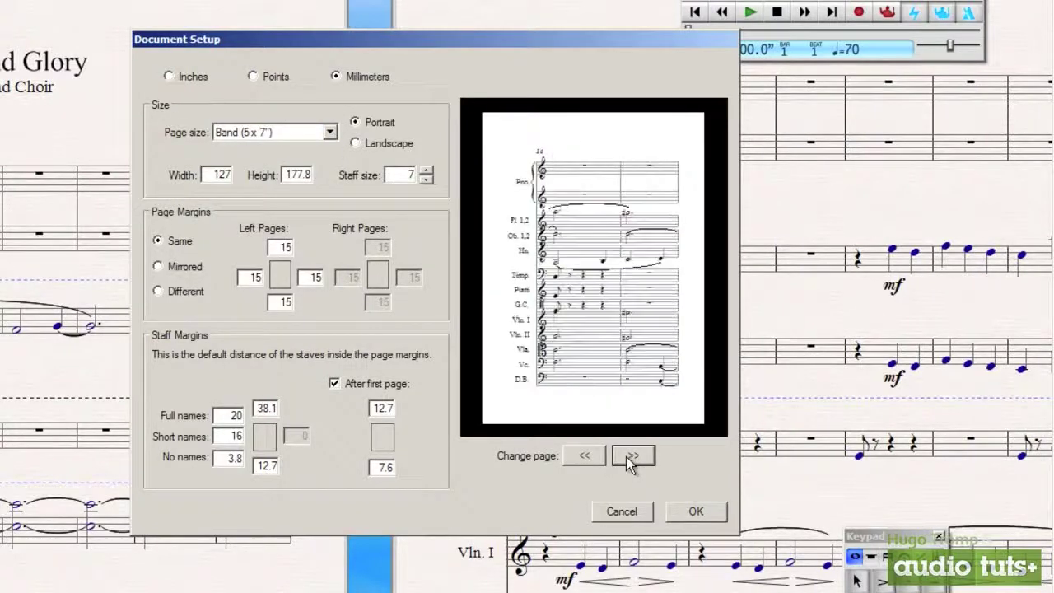
click(590, 457)
click(584, 456)
click(585, 455)
click(584, 455)
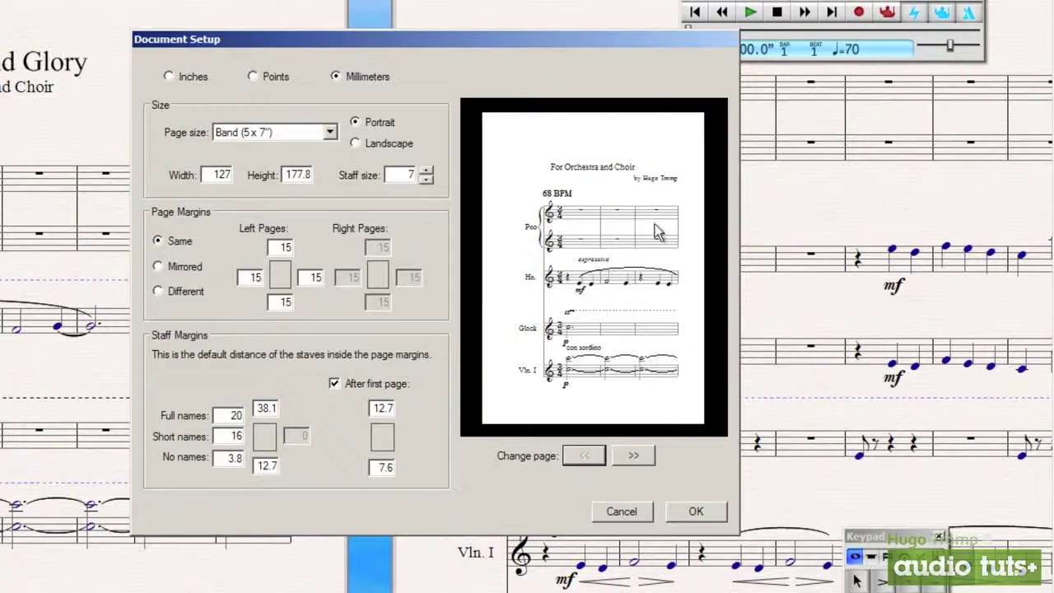
Step: Set the page size back to A4
click(283, 164)
click(328, 132)
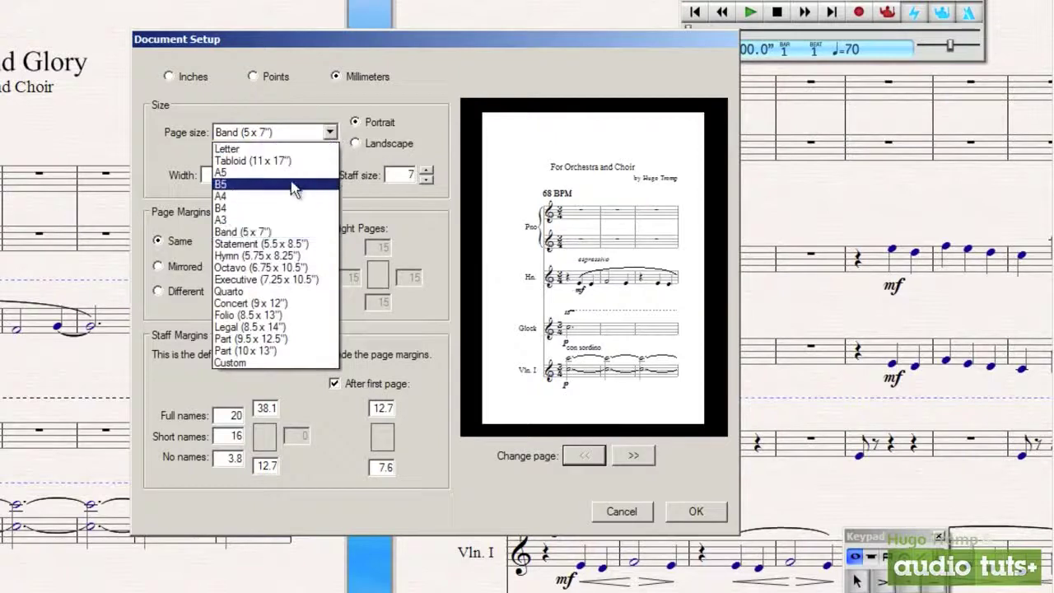
click(294, 196)
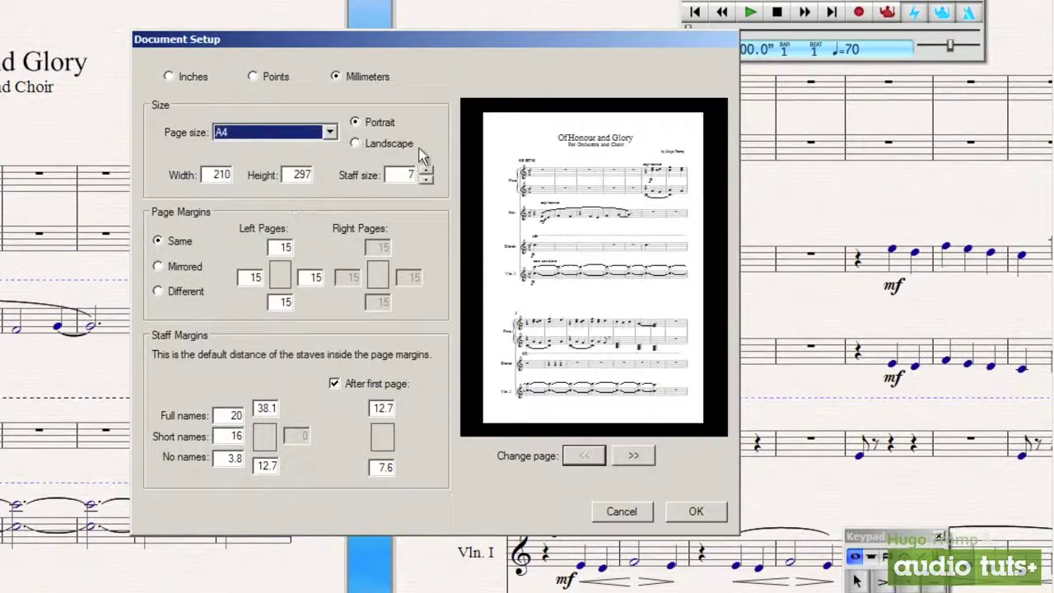
Step: Try landscape orientation for the A4 page and preview the pages in that layout
click(375, 143)
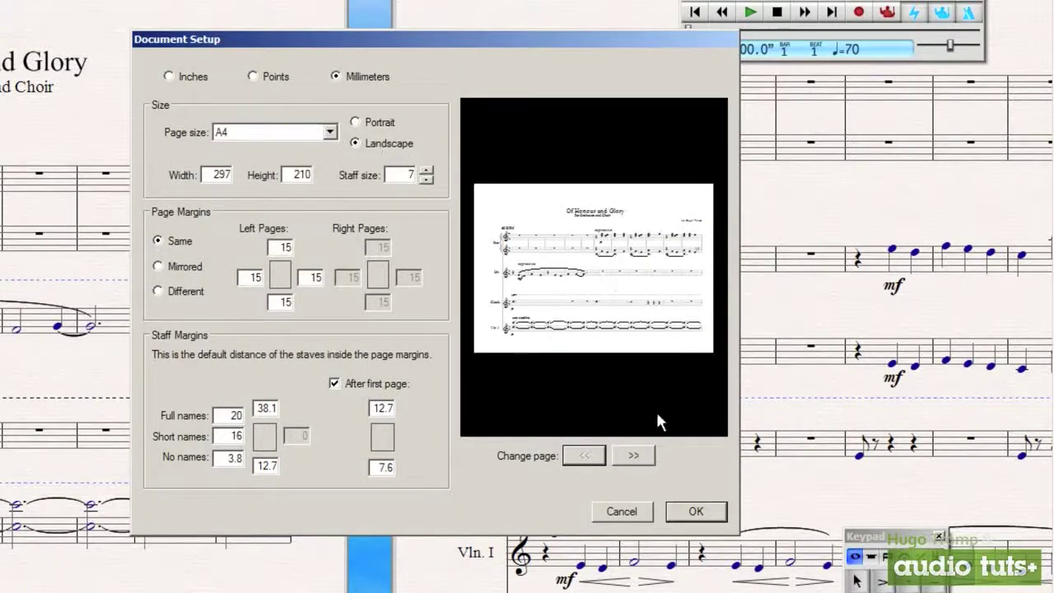
click(639, 457)
click(641, 463)
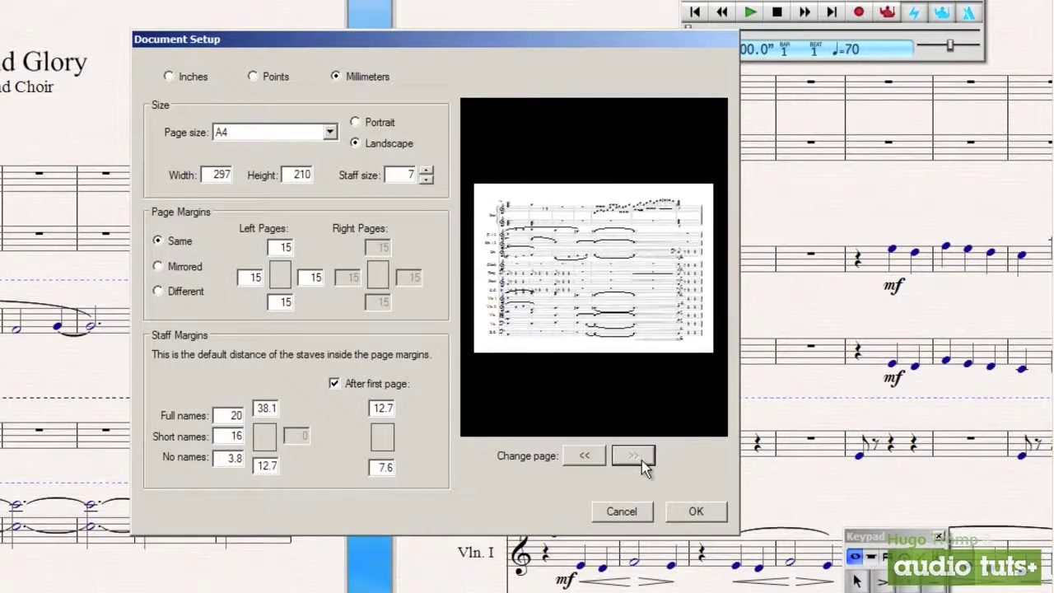
click(601, 463)
click(600, 462)
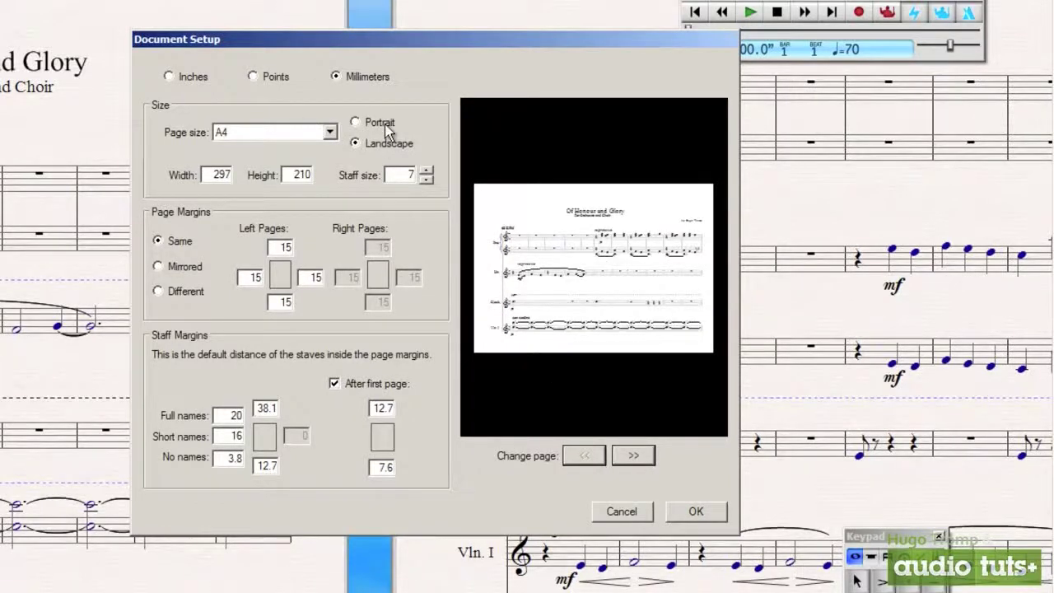
Step: Set the page orientation back to portrait and preview the pages in that layout
click(384, 125)
click(626, 458)
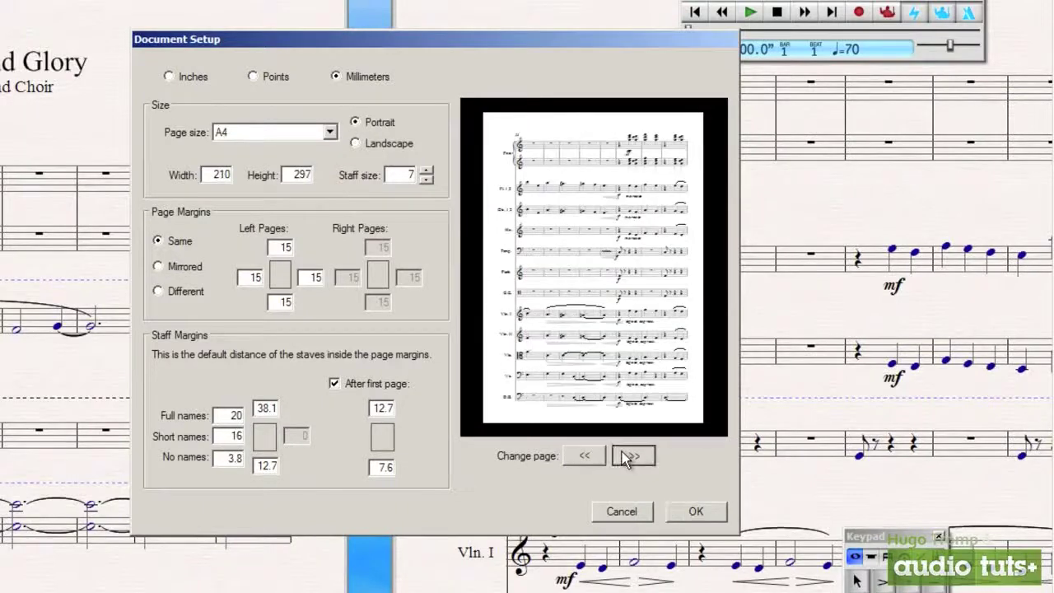
click(626, 458)
click(602, 461)
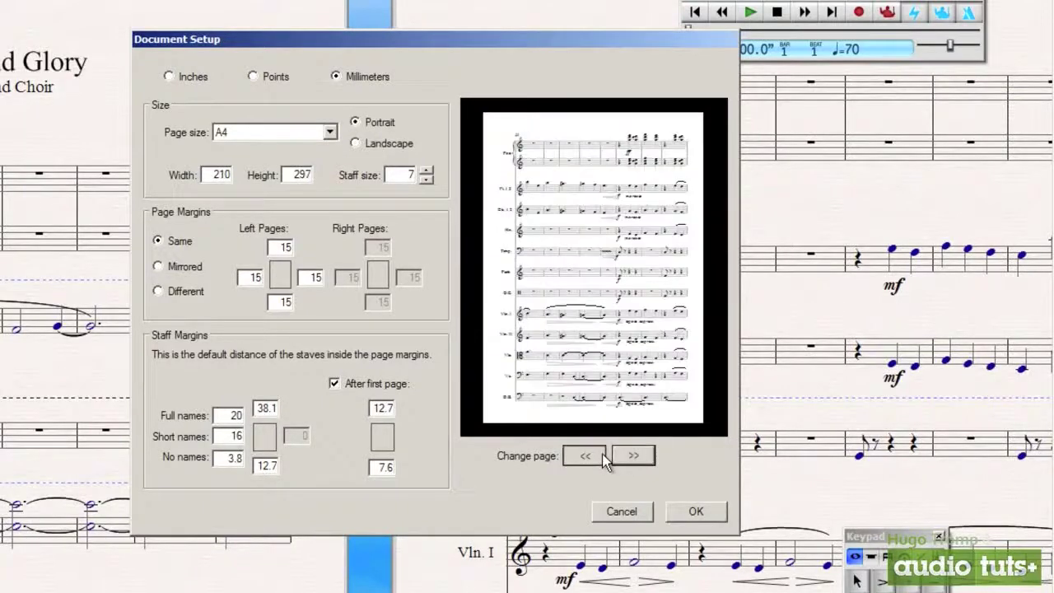
click(602, 460)
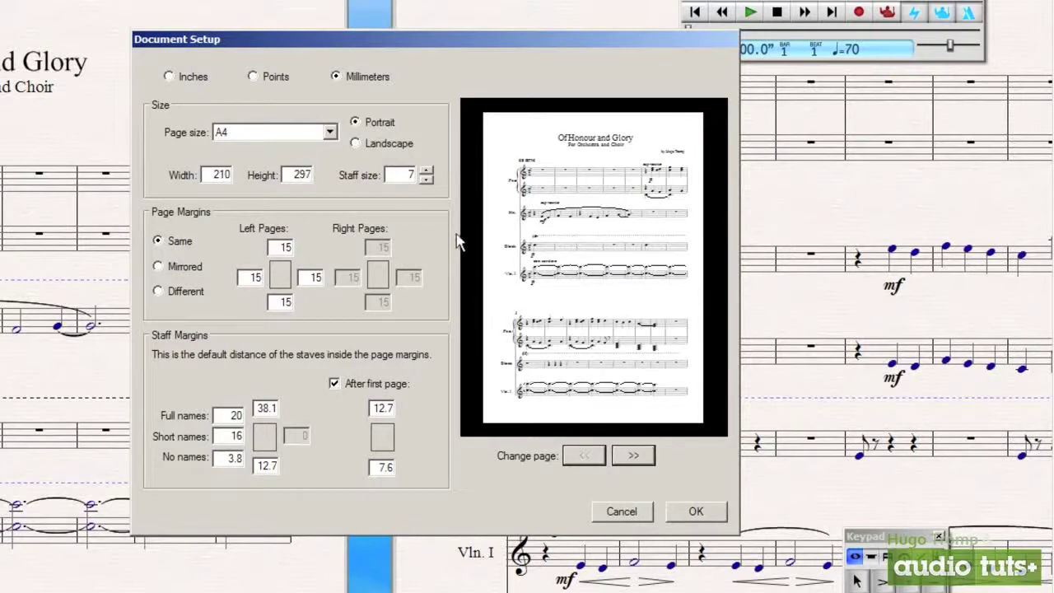
click(393, 146)
click(389, 125)
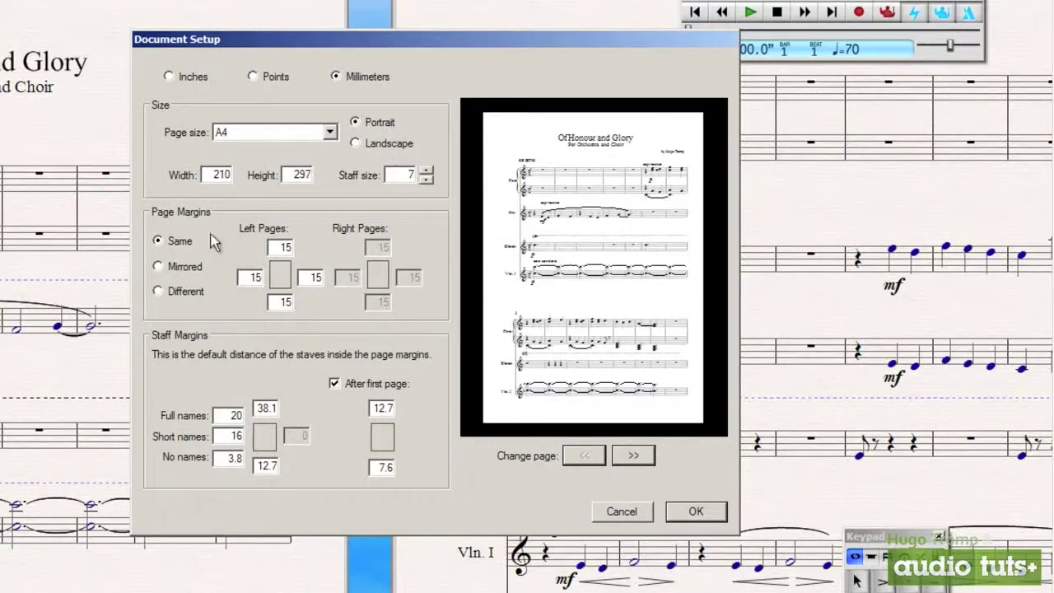
Step: Try the Mirrored and Different page margins, set them back to Same, and close the document setup
click(191, 271)
click(197, 296)
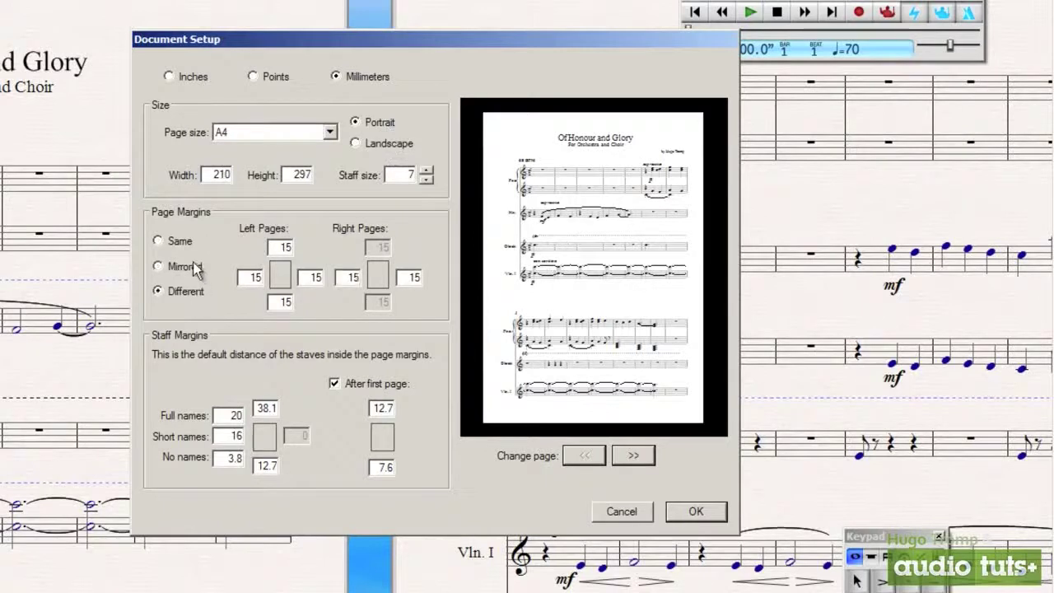
click(175, 241)
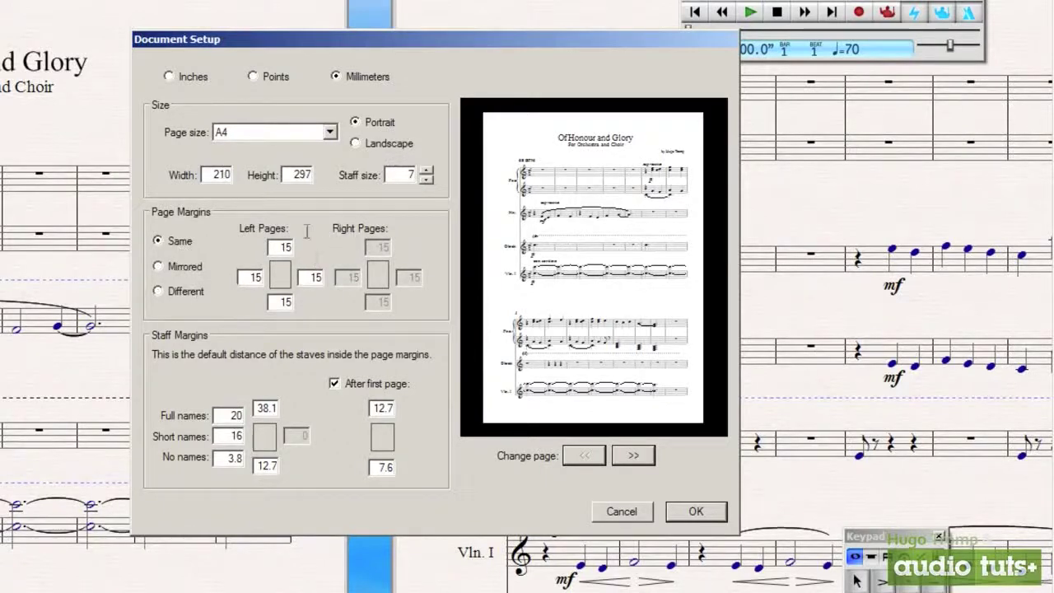
double_click(282, 248)
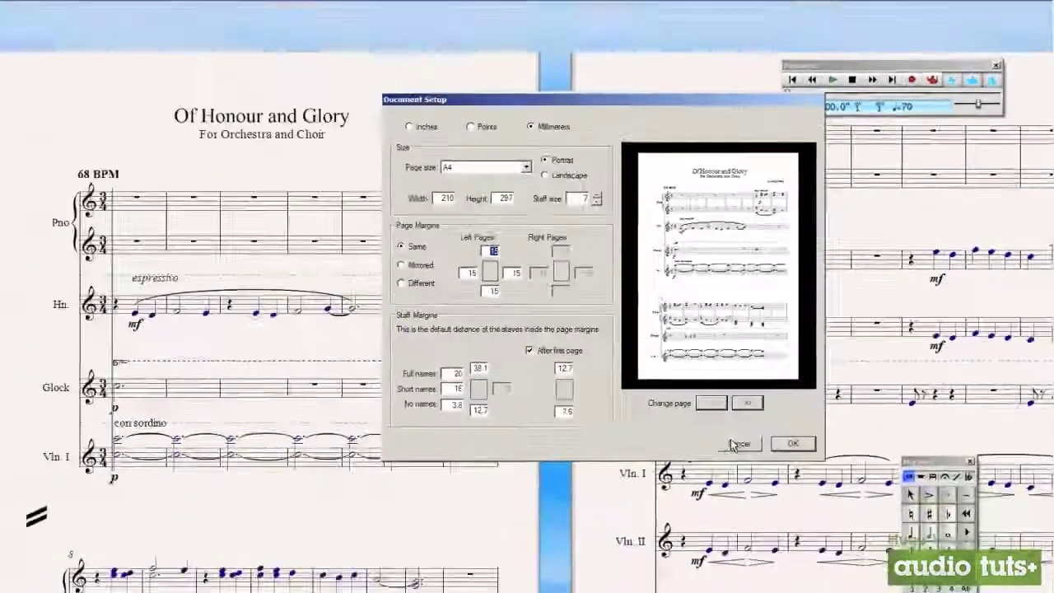
key(Return)
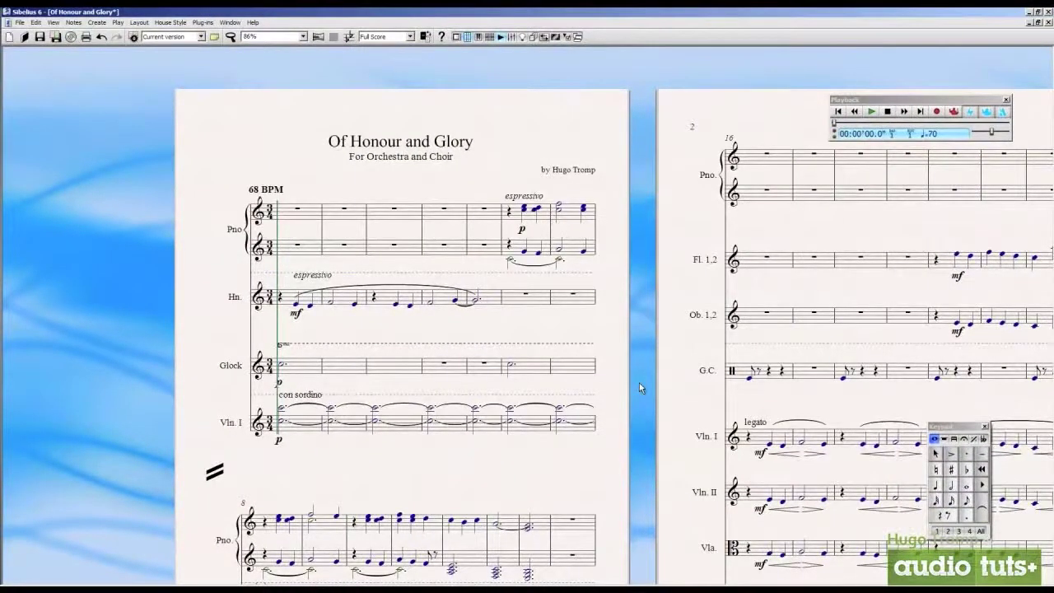
Step: Create a title page with one blank page, title "Of Honour and Glory", composer "By me" and the part name included
drag(639, 383, 687, 380)
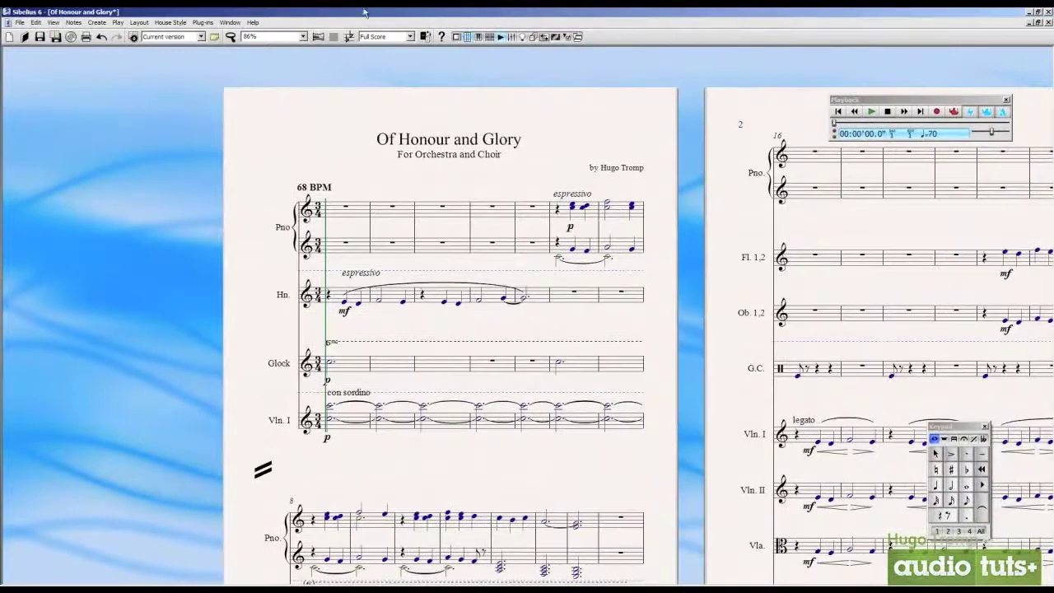
right_click(317, 80)
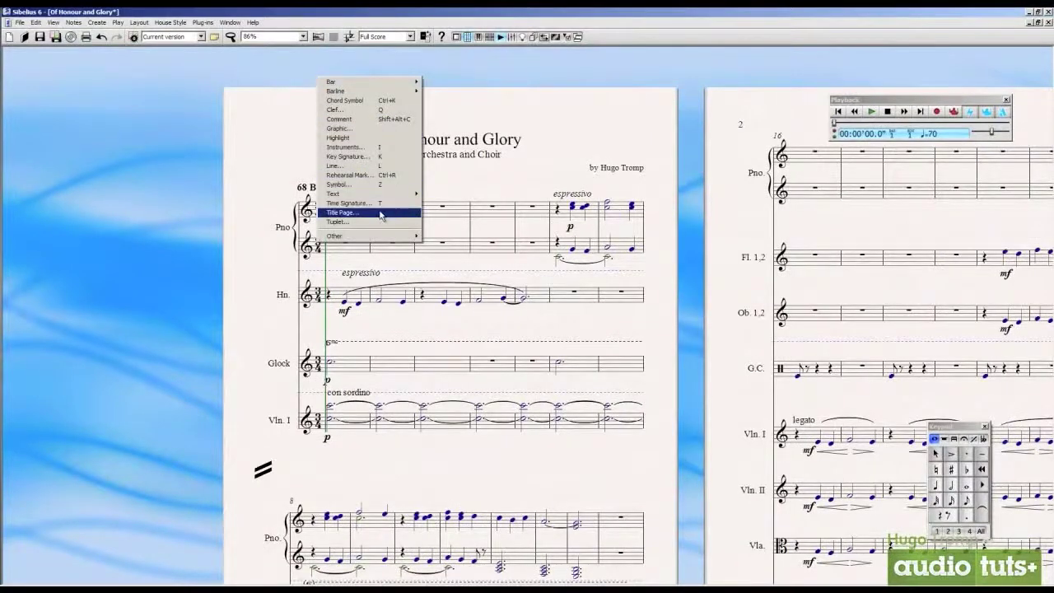
click(387, 214)
drag(489, 280, 435, 272)
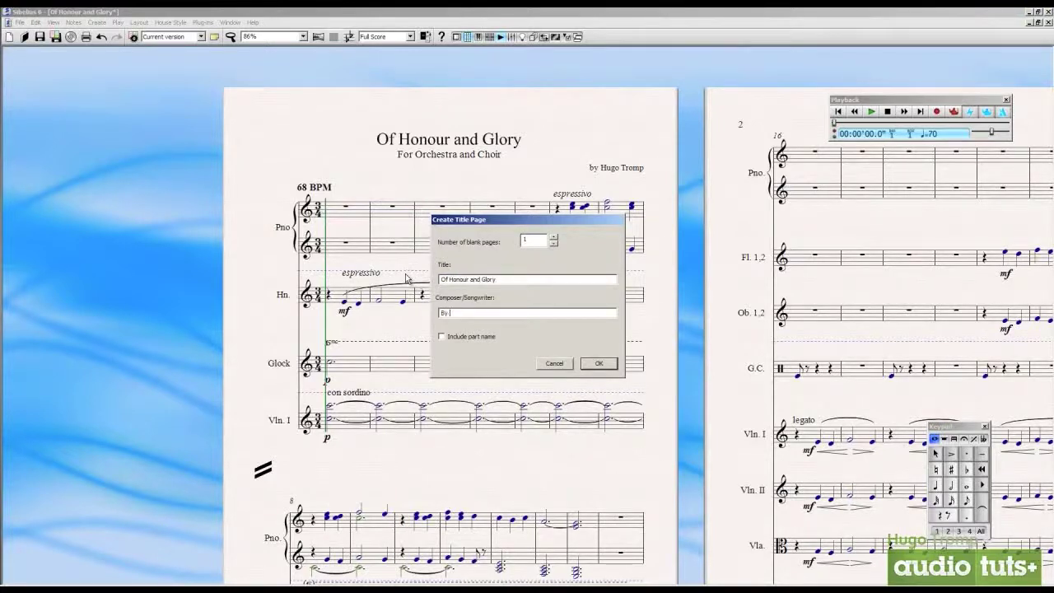
click(481, 344)
click(598, 364)
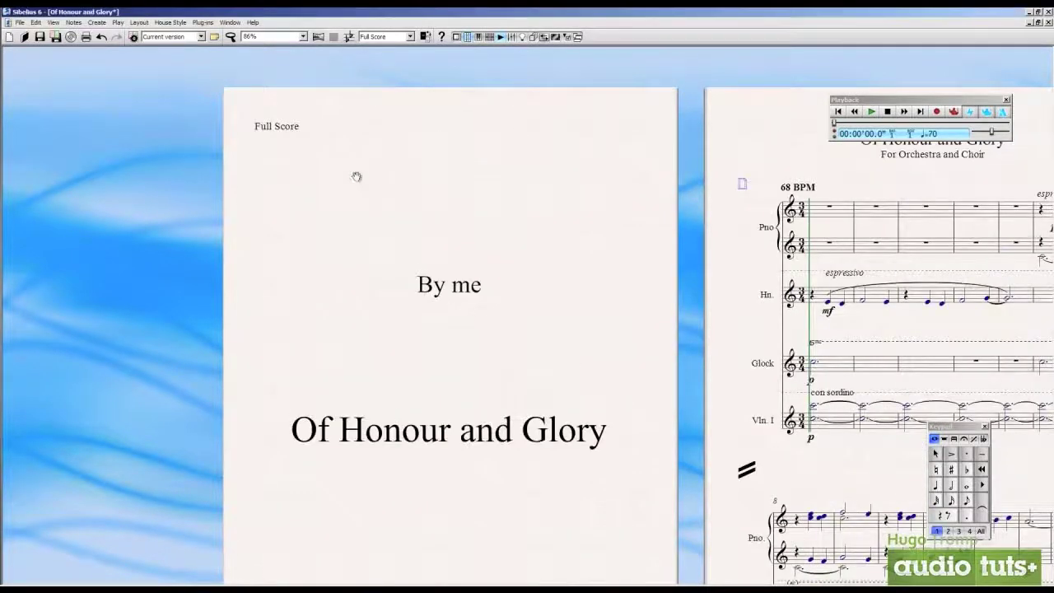
Step: View the Pno part and return to the full score
click(409, 37)
click(402, 57)
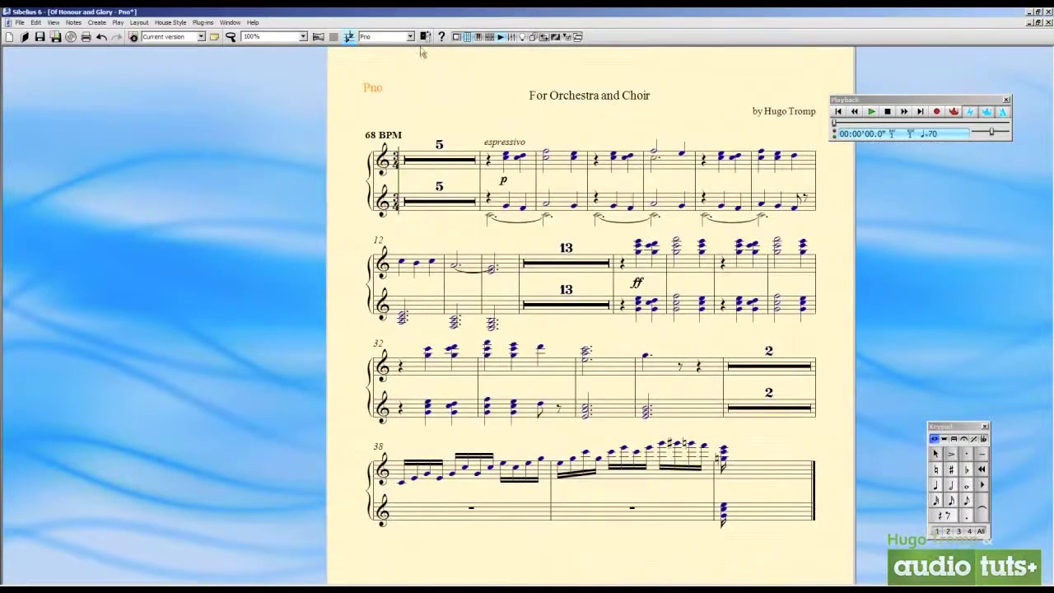
click(409, 37)
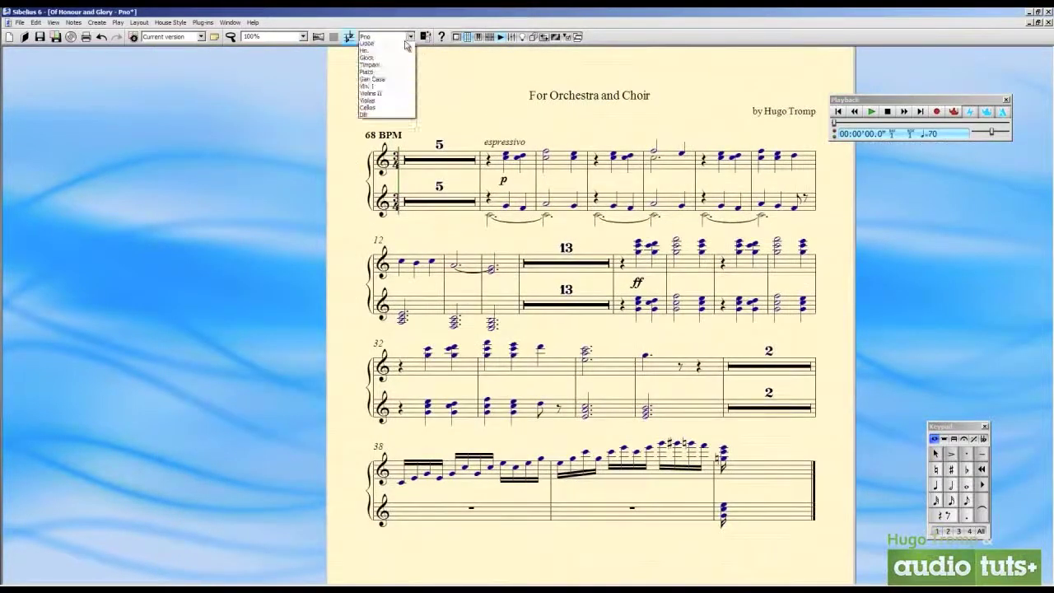
click(402, 47)
Step: Examine the full score's layout page by page, from the title page through to page 5
drag(616, 183, 395, 256)
drag(532, 100, 309, 144)
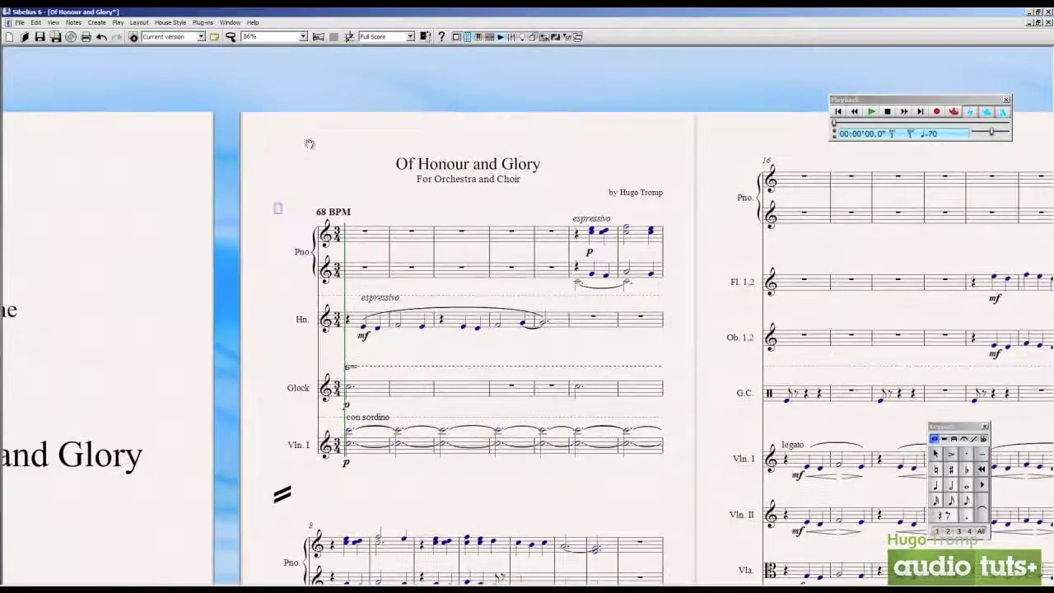
drag(623, 356, 300, 269)
drag(572, 311, 538, 277)
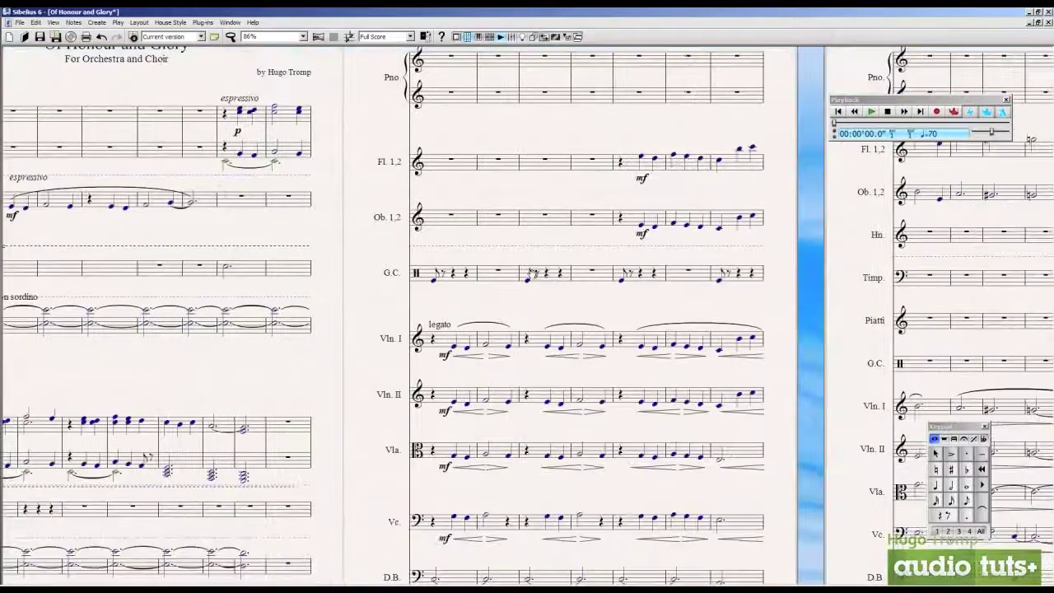
drag(609, 311, 409, 268)
drag(618, 285, 233, 272)
drag(722, 411, 307, 452)
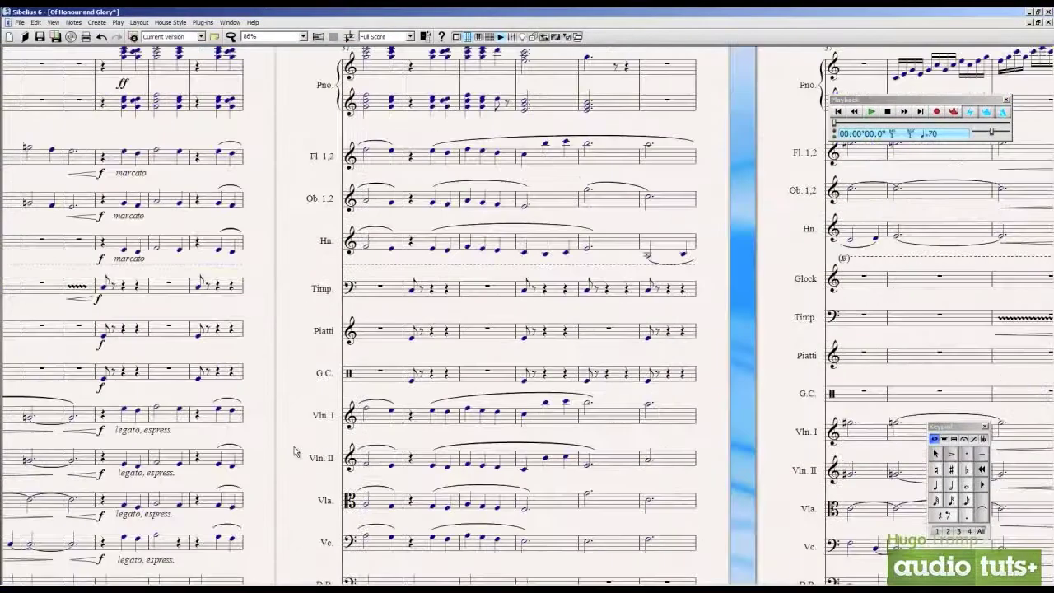
drag(637, 131, 542, 235)
Step: Adjust the height of the flute staff on page 5, leaving it slightly closer to the piano staves
click(501, 251)
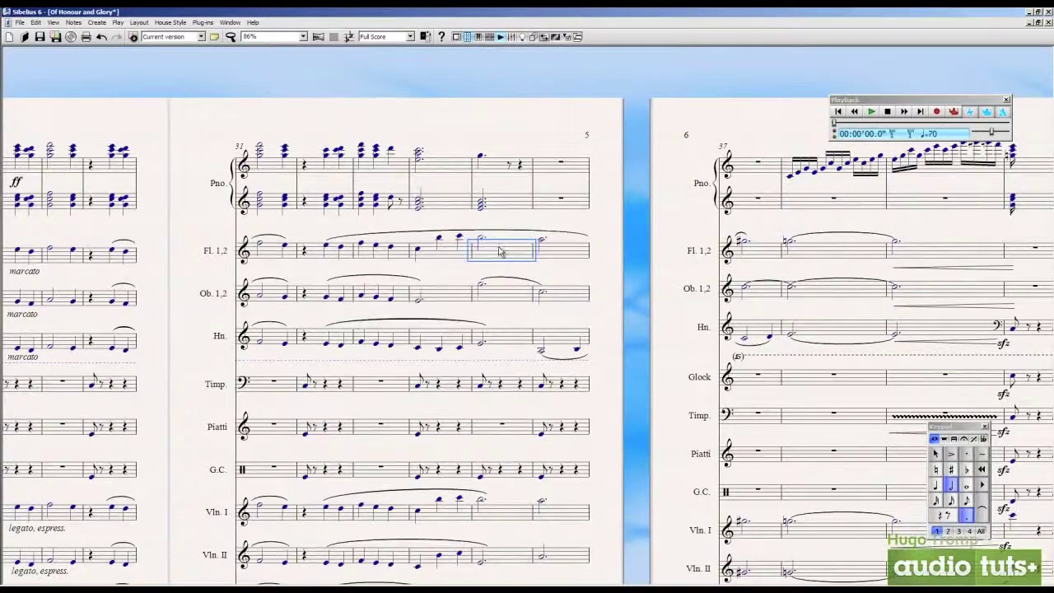
mouse_move(499, 240)
mouse_down()
mouse_move(499, 213)
mouse_move(505, 233)
mouse_up()
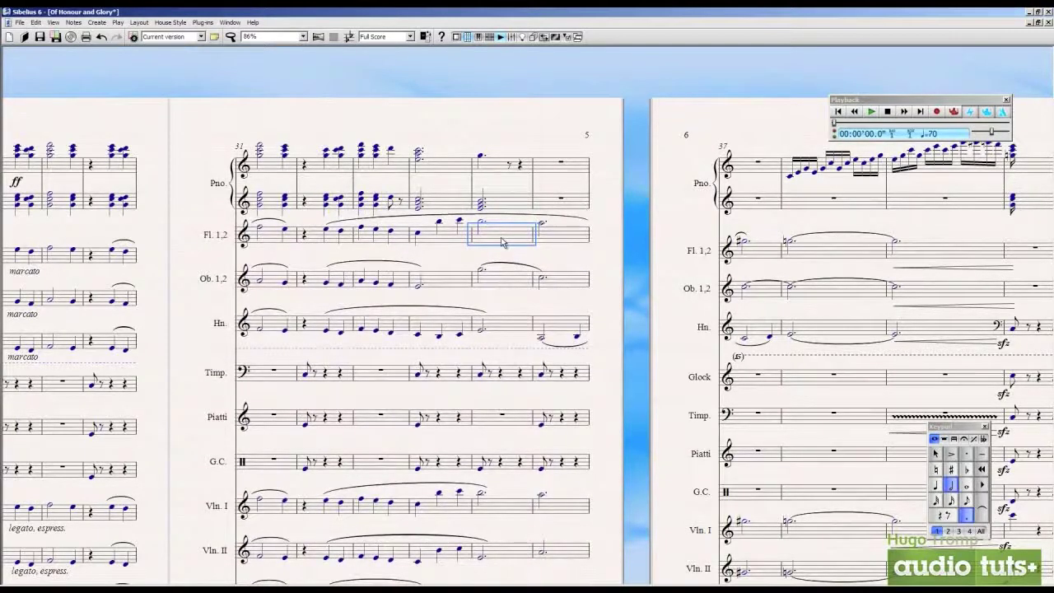
mouse_move(501, 241)
mouse_down()
mouse_move(497, 223)
mouse_move(497, 250)
mouse_up()
key(Escape)
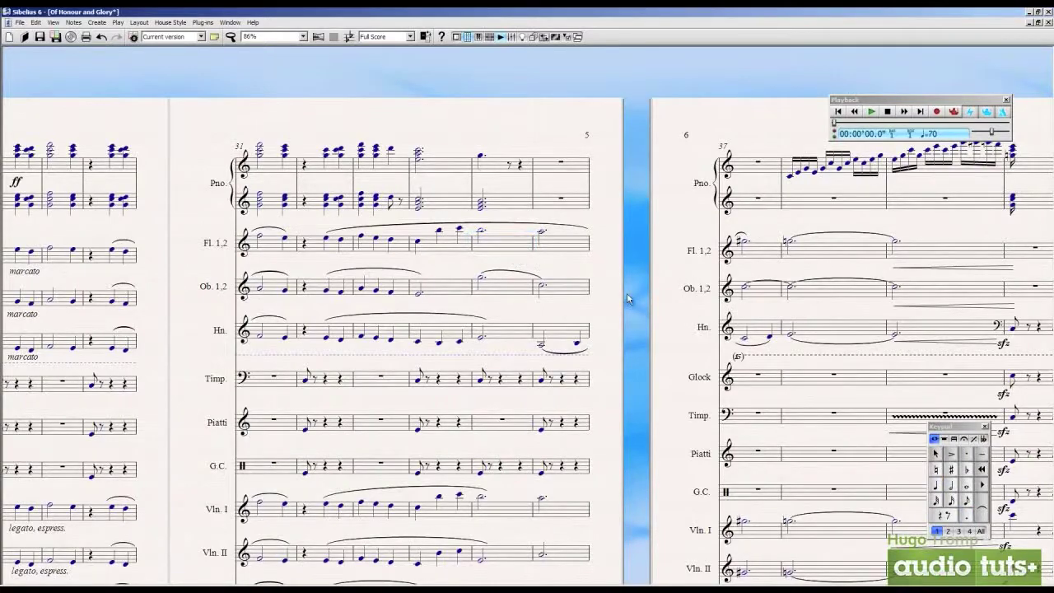
Step: Move the oboe staff on page 3 slightly up towards the flute staff
scroll(625, 299, down, 3)
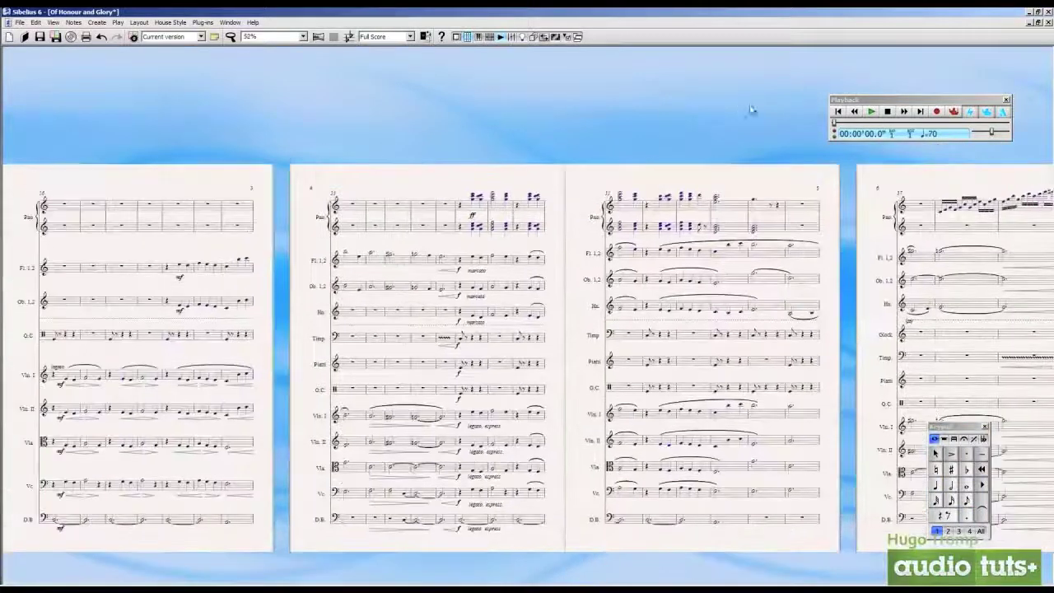
key(ctrl+Home)
key(ctrl+End)
key(ctrl+Home)
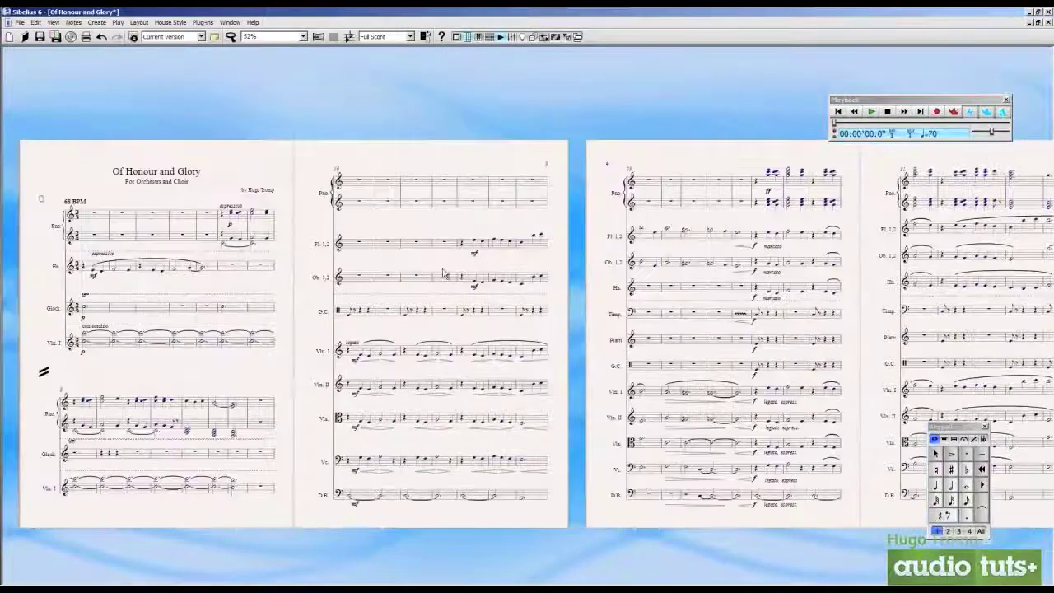
mouse_move(451, 283)
mouse_down()
mouse_move(458, 407)
mouse_move(453, 278)
mouse_up()
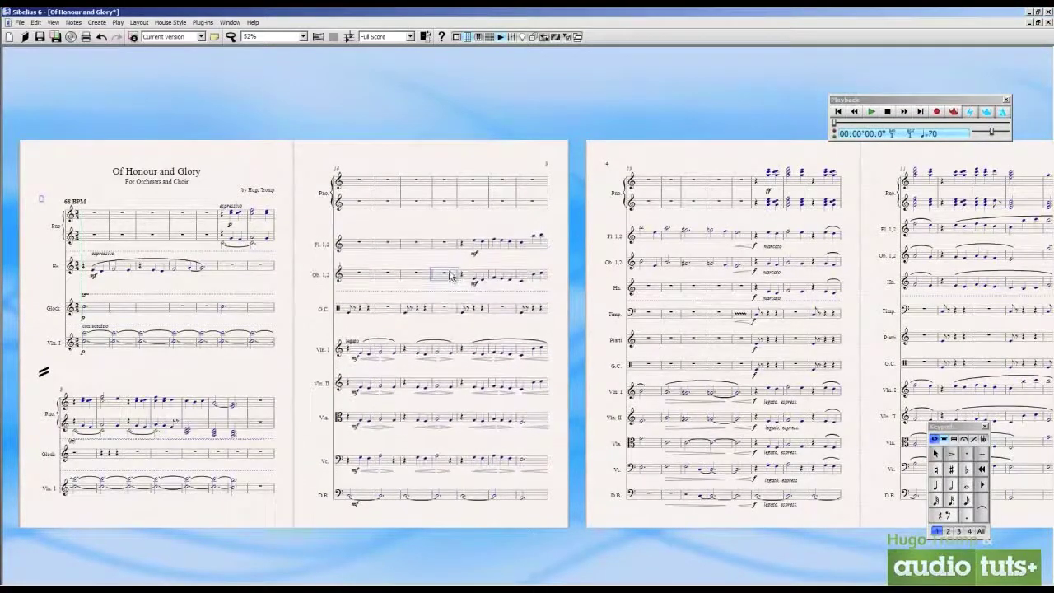
Step: Examine the spacing of the staves from the first music page through to page 6 and back to page 4
key(ctrl+equal)
key(ctrl+minus)
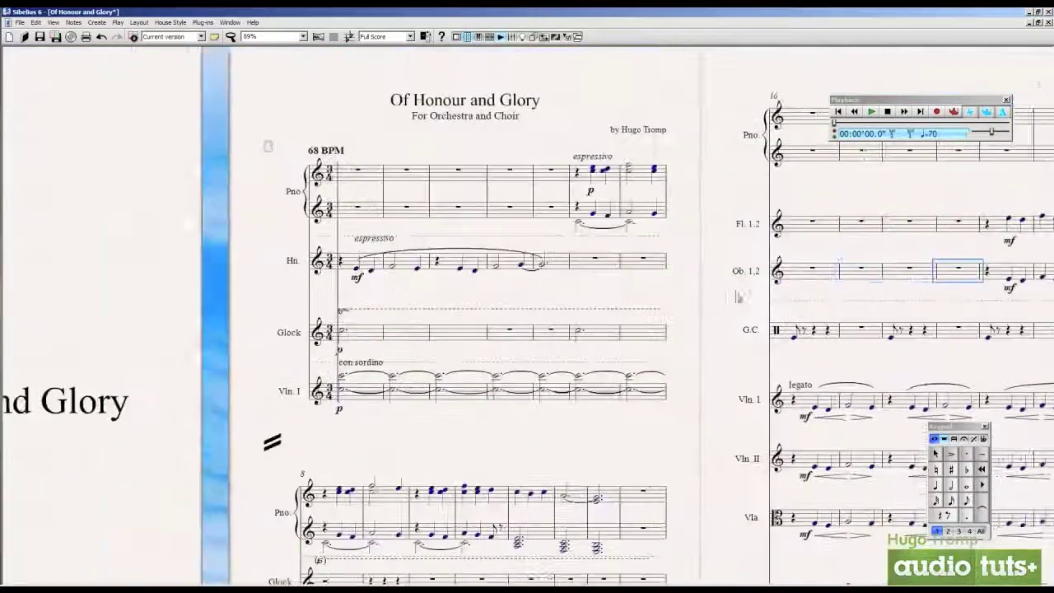
key(ctrl+equal)
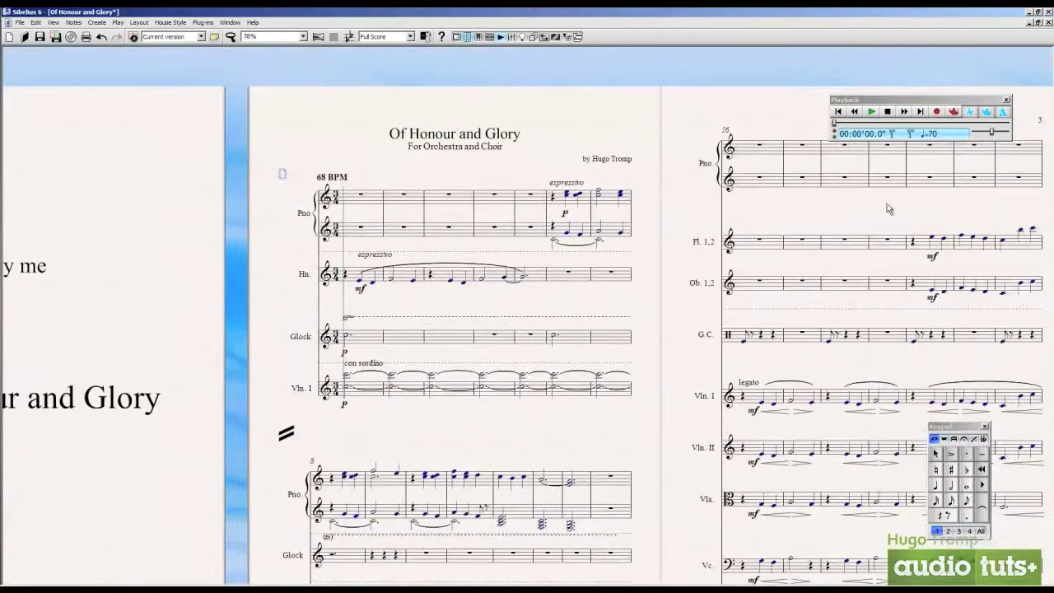
scroll(888, 208, right, 5)
scroll(113, 210, right, 6)
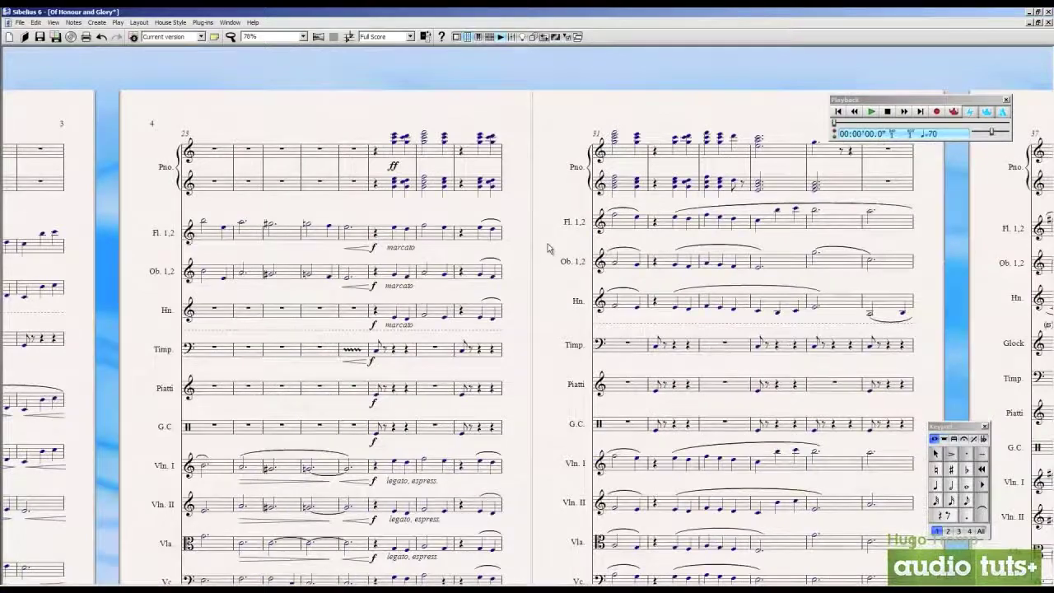
scroll(548, 248, right, 5)
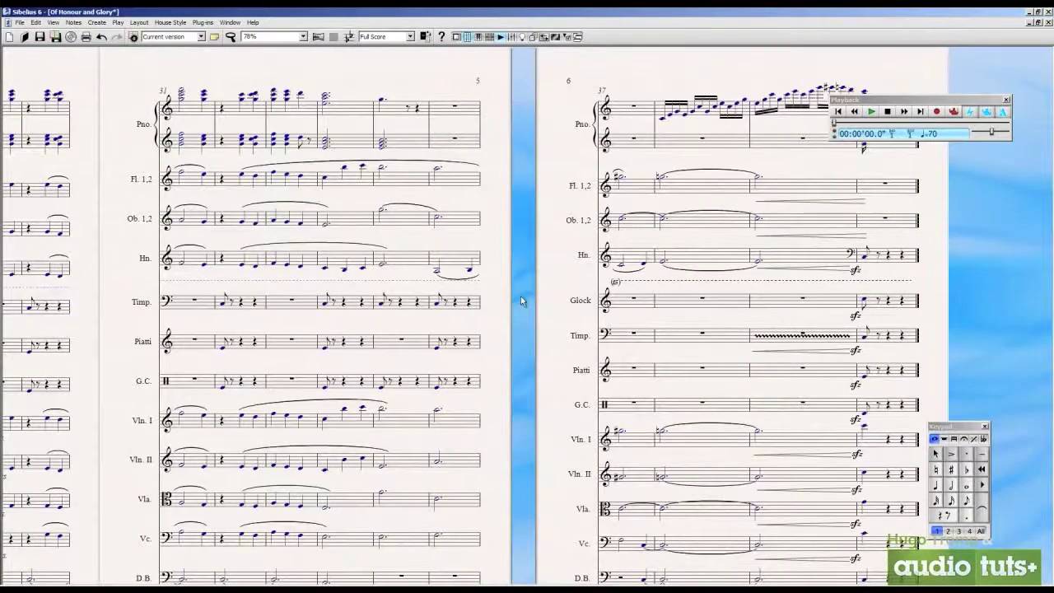
scroll(521, 295, left, 3)
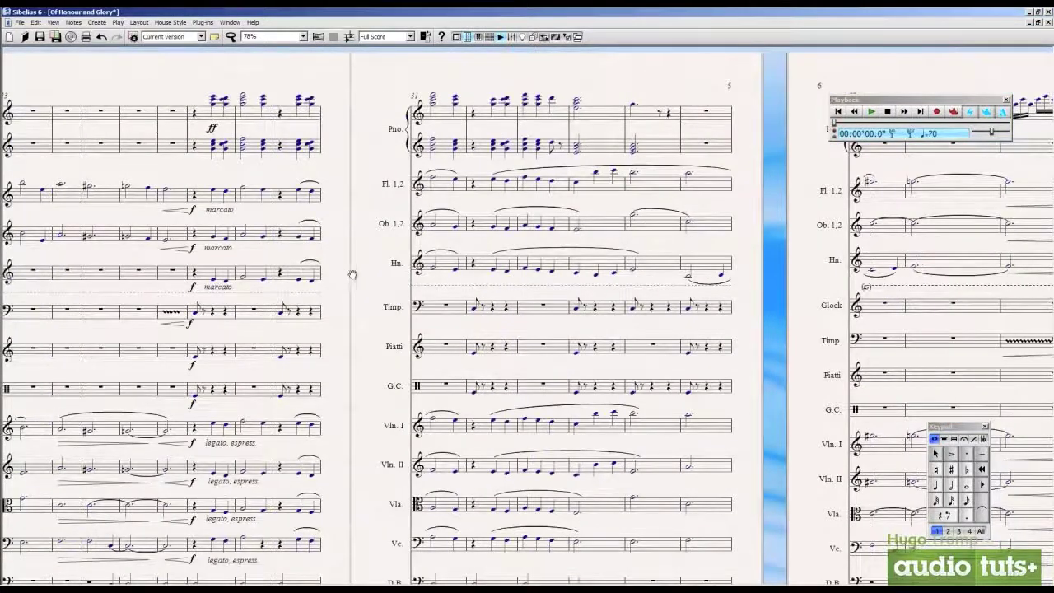
scroll(352, 274, left, 5)
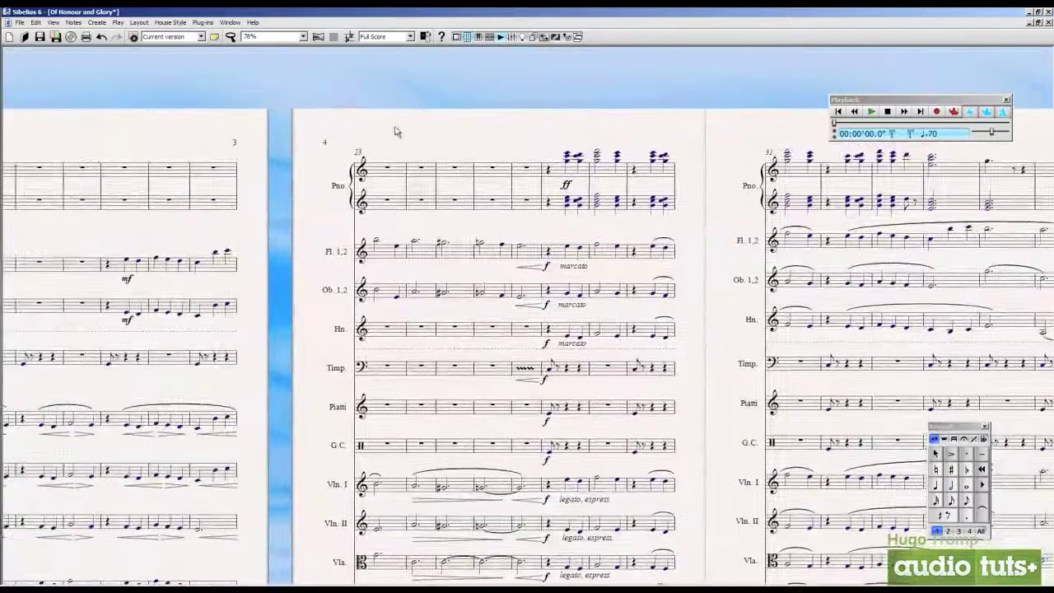
Step: Add a bar at the end of the score
right_click(398, 132)
mouse_move(433, 137)
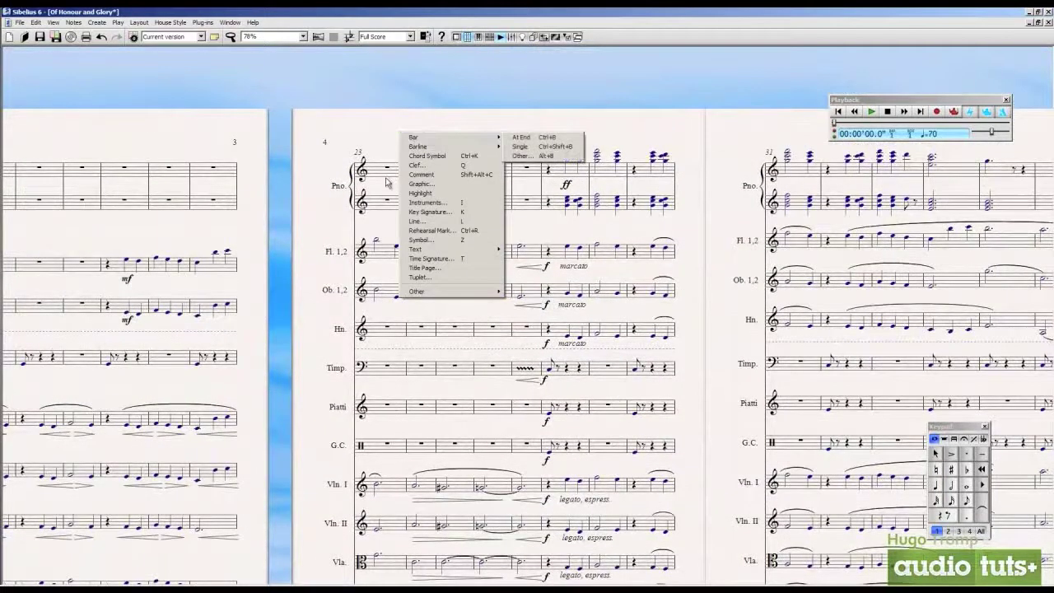
click(388, 180)
click(419, 175)
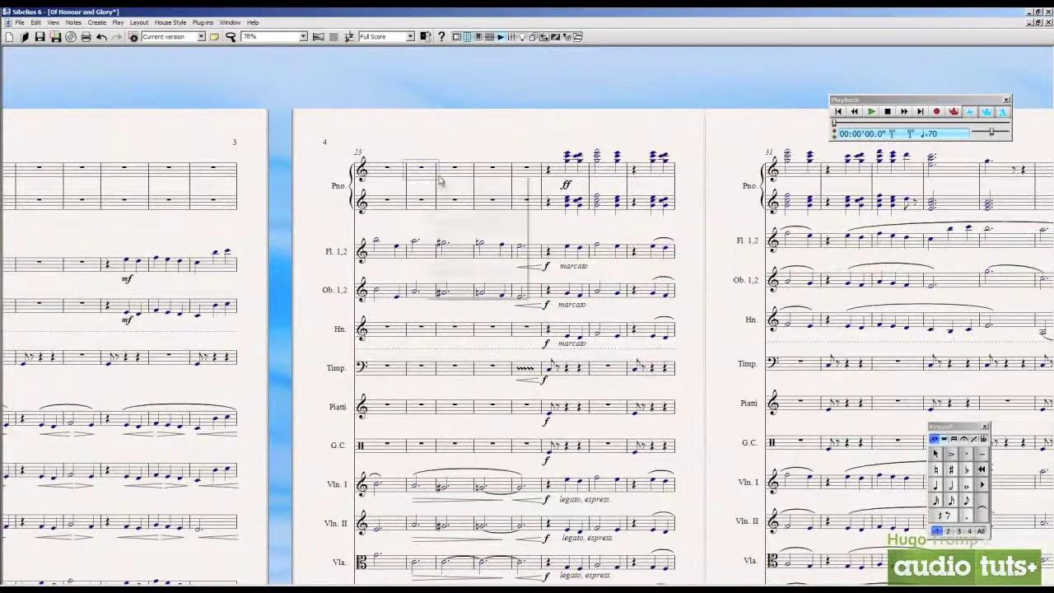
right_click(422, 171)
right_click(439, 155)
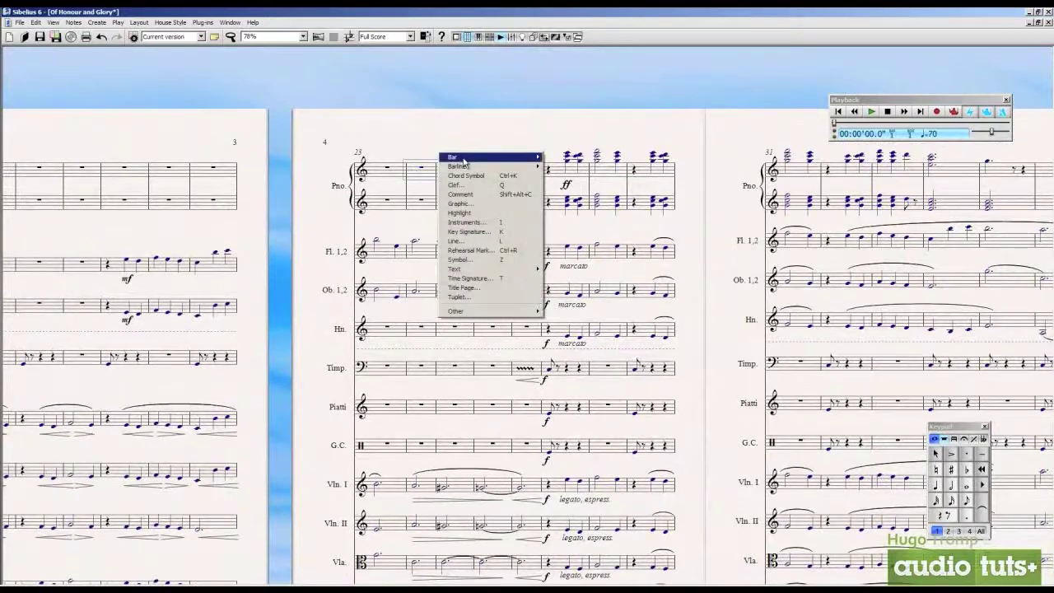
mouse_move(474, 160)
click(557, 157)
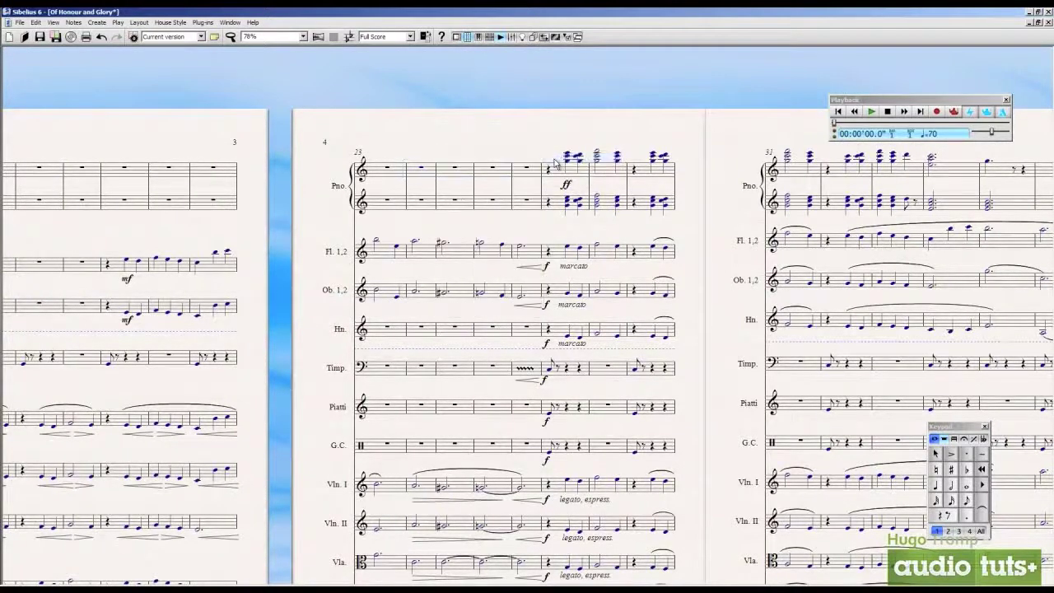
Step: Create a double barline between bars 23 and 24 on page 4
right_click(426, 179)
right_click(424, 146)
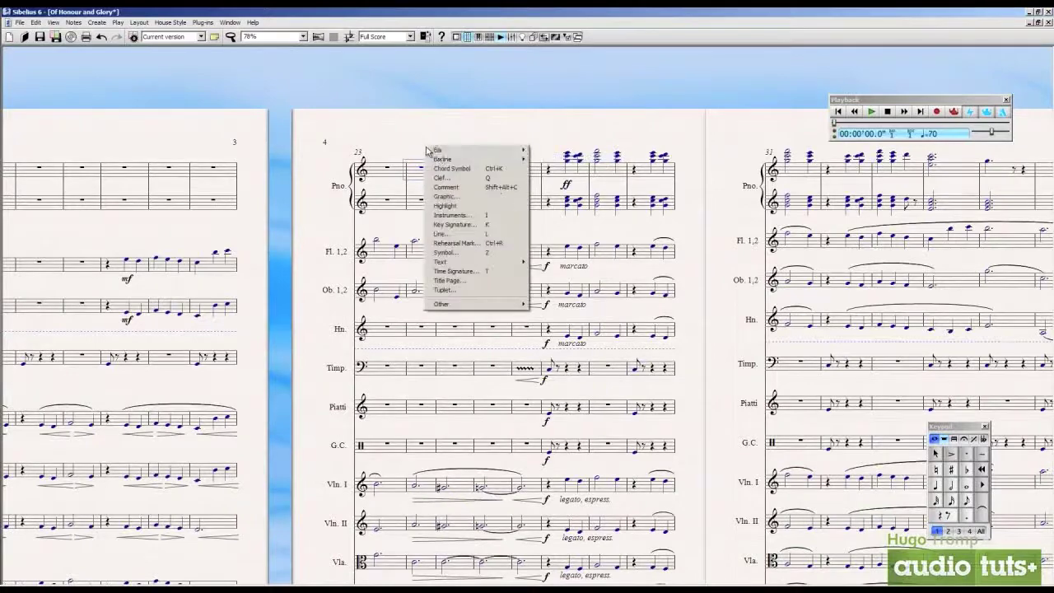
mouse_move(445, 159)
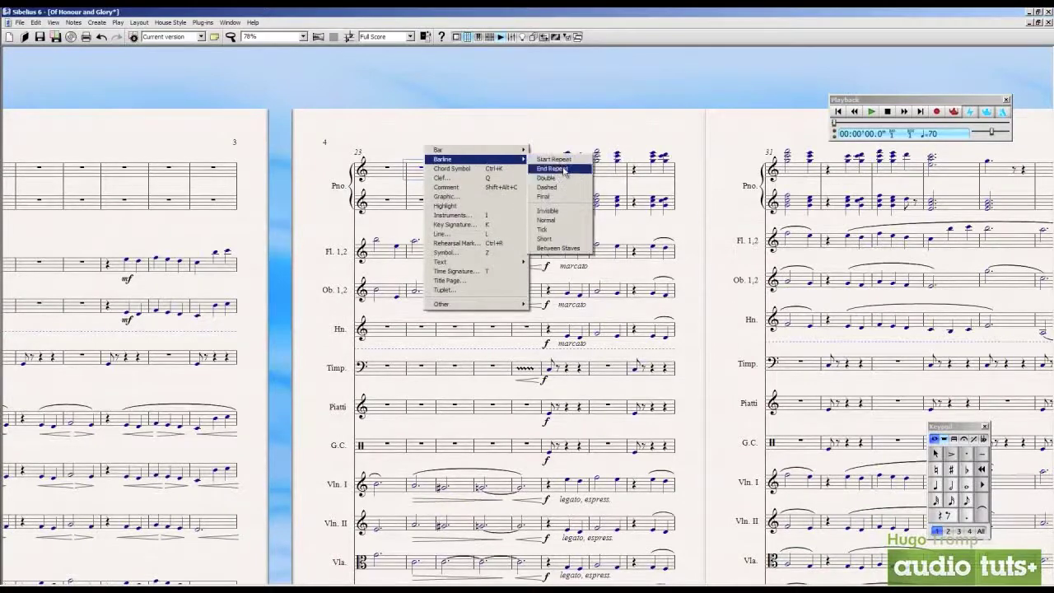
click(564, 177)
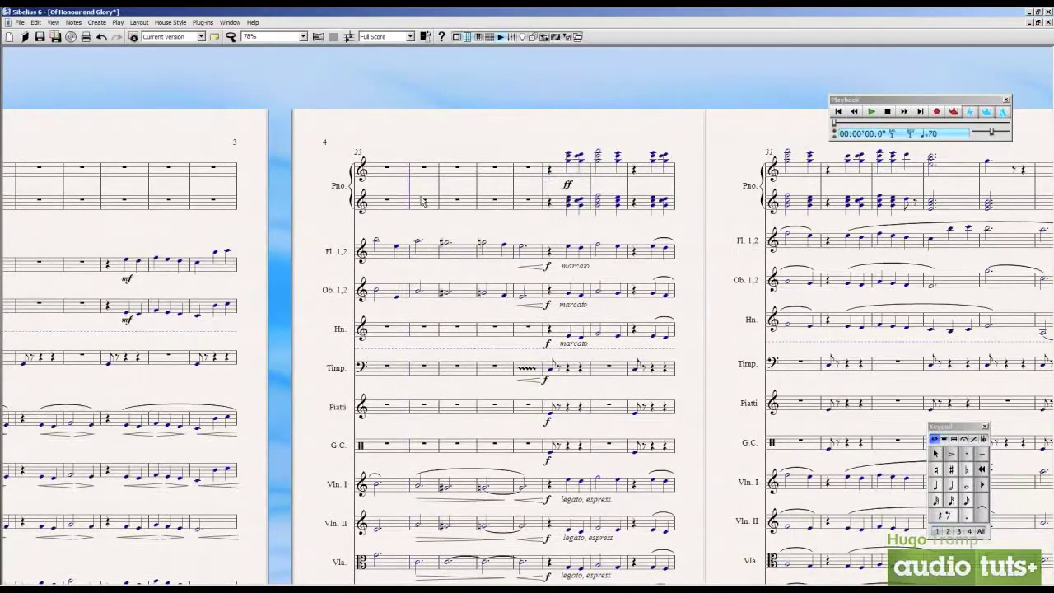
Step: Insert a page break at the double barline after bar 23
scroll(415, 196, up, 4)
drag(571, 135, 446, 503)
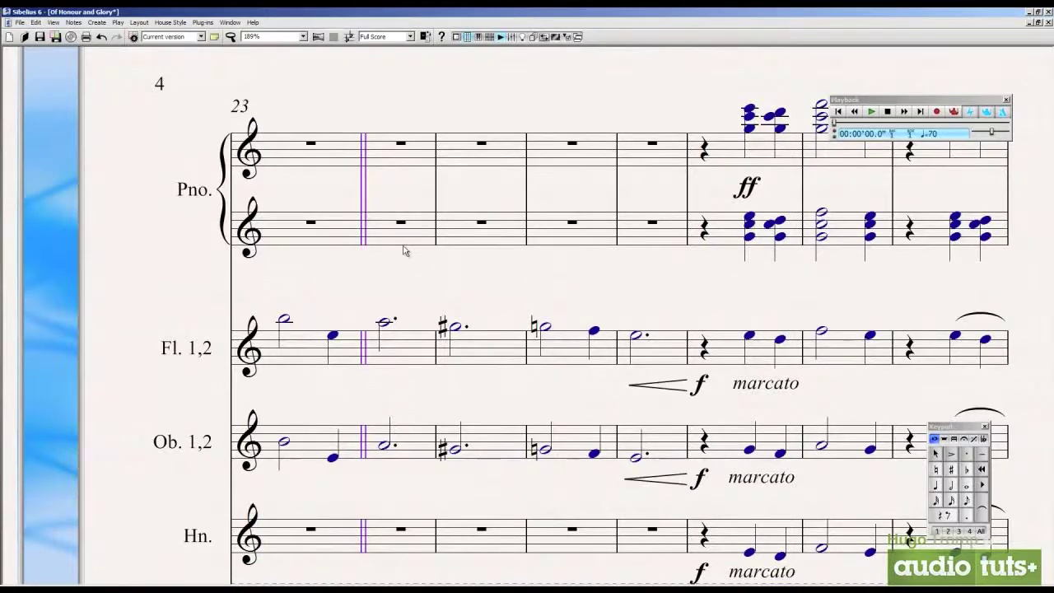
key(ctrl+Return)
scroll(404, 251, down, 4)
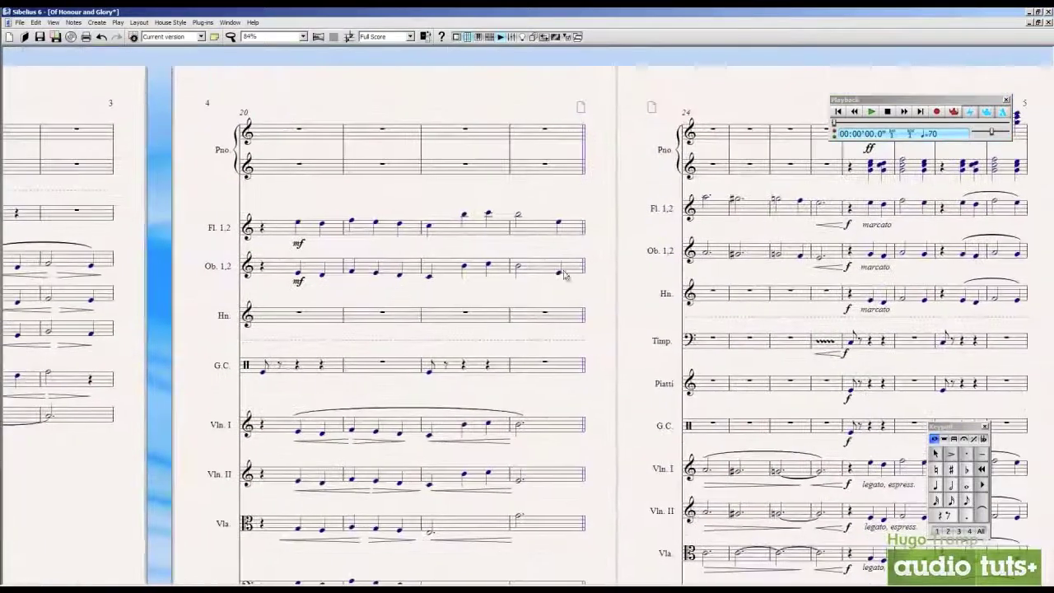
Step: Examine how the pages are laid out around the new page break, from the first music page to the last
drag(636, 157, 843, 139)
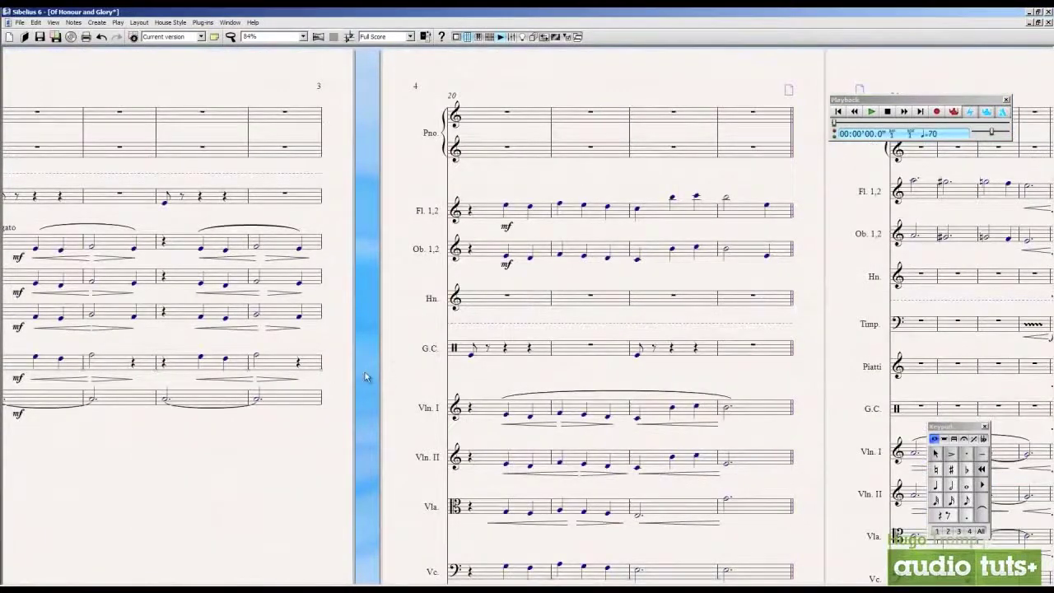
scroll(365, 377, down, 3)
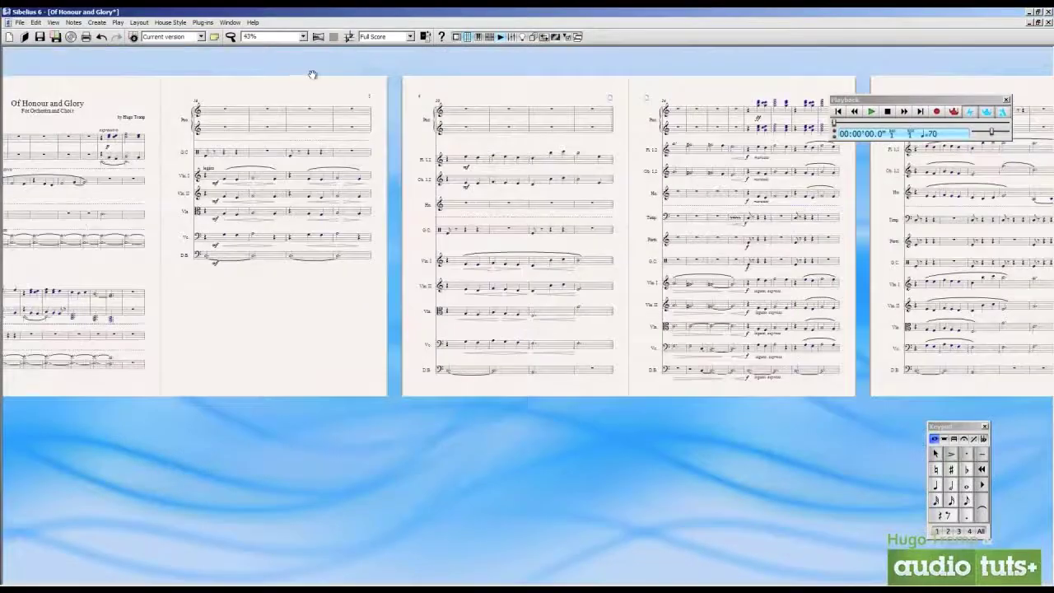
drag(312, 74, 415, 113)
drag(592, 110, 281, 111)
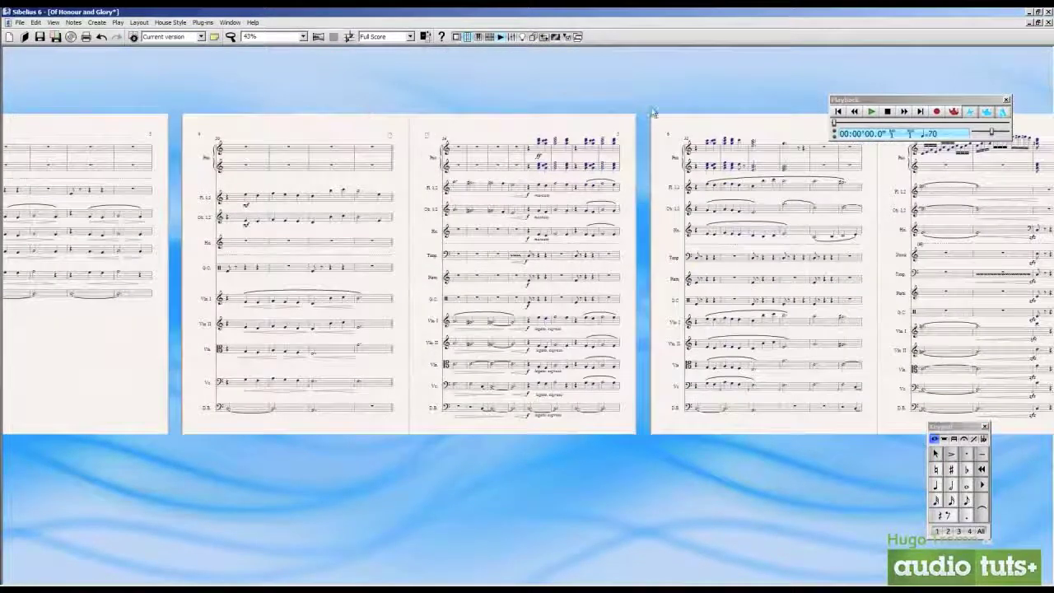
key(ctrl+Home)
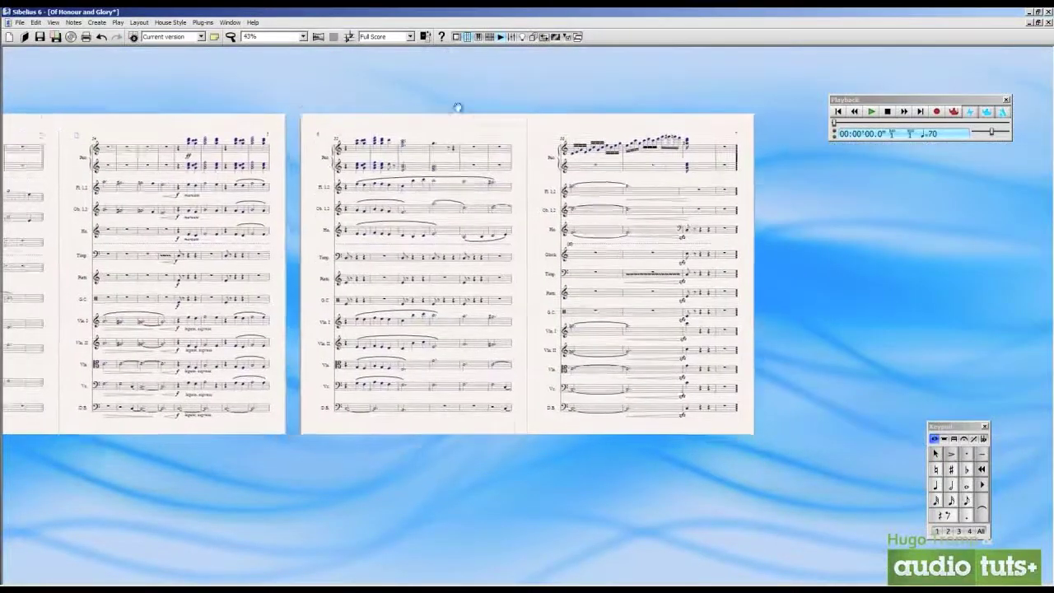
scroll(541, 323, up, 2)
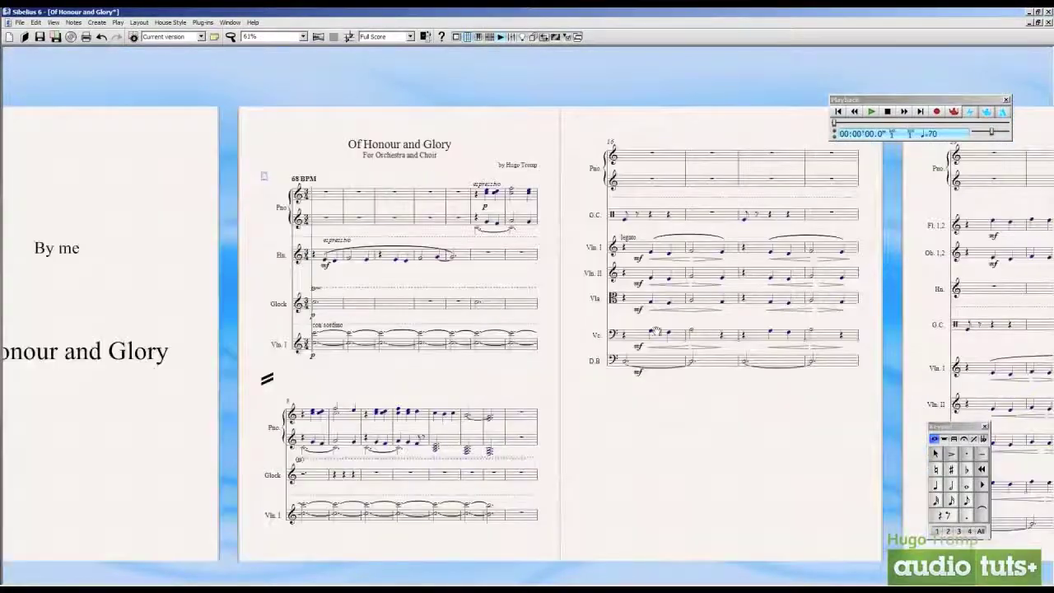
drag(533, 326, 451, 276)
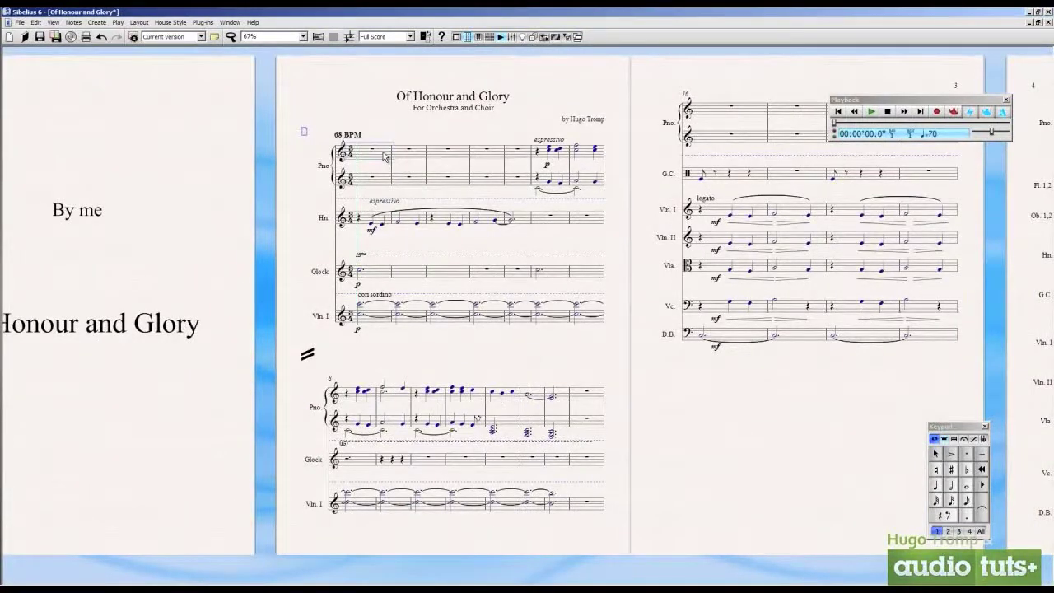
Step: Display the full score in Panorama view and look over its continuous staves
click(320, 41)
scroll(571, 207, down, 3)
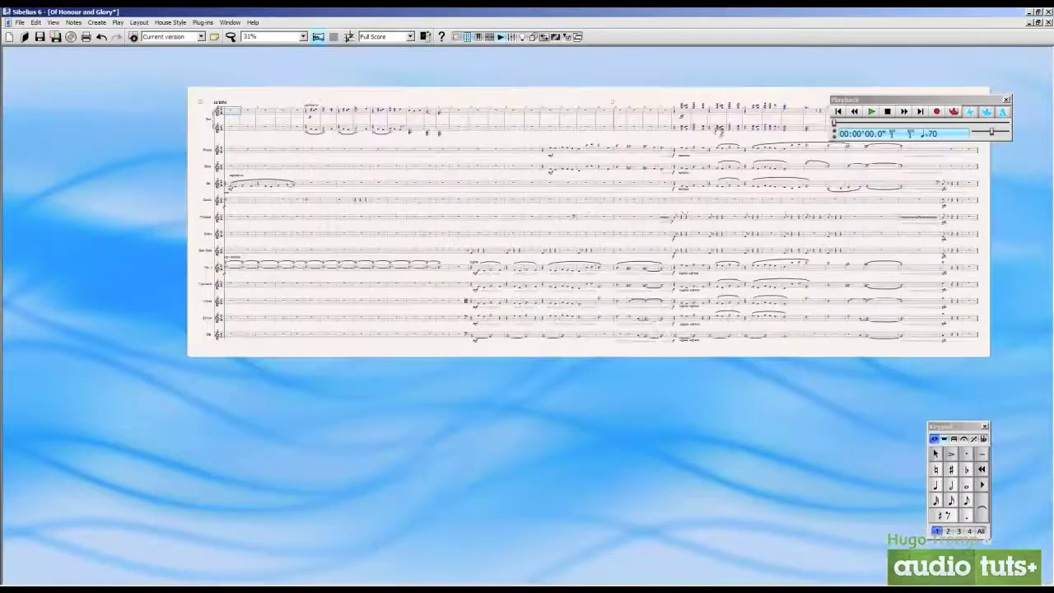
drag(643, 76, 692, 154)
scroll(692, 154, up, 4)
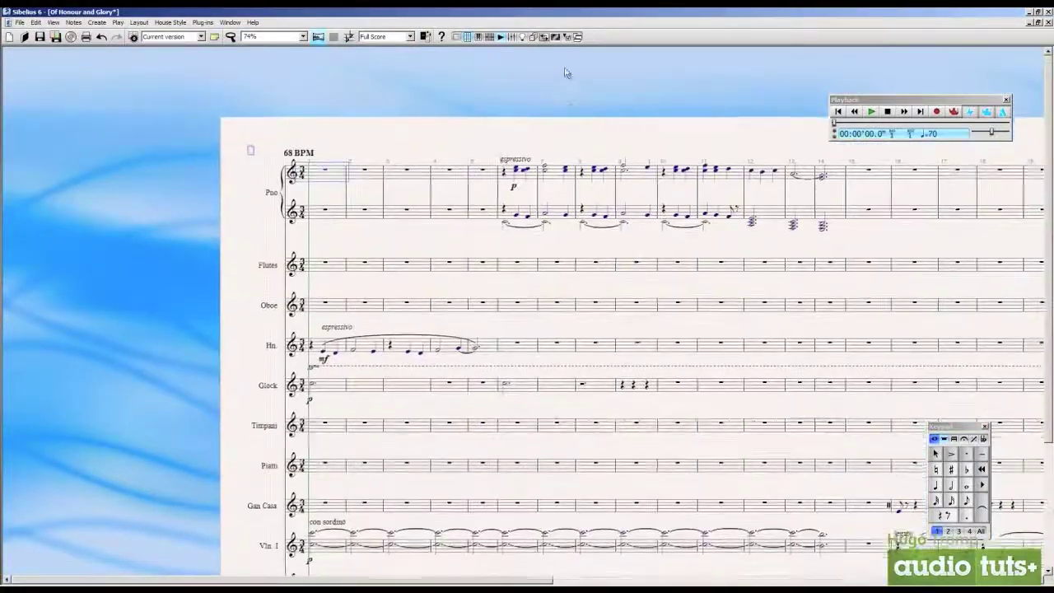
scroll(528, 263, down, 2)
scroll(529, 264, down, 2)
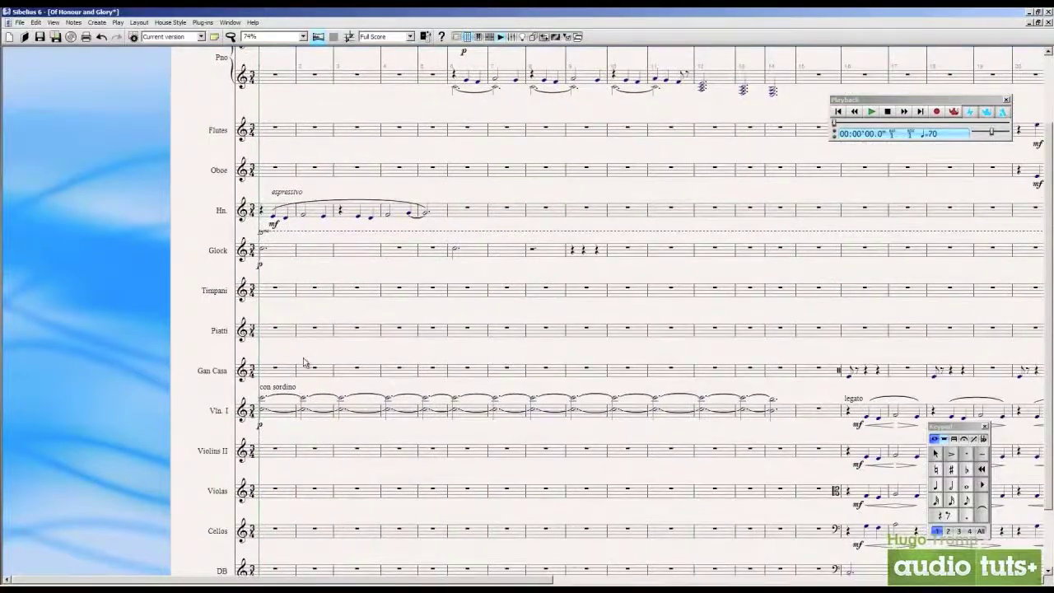
Step: Look over the instrument staves and the list of available parts, and return the full score from Panorama to page view
scroll(359, 354, down, 2)
scroll(354, 395, up, 6)
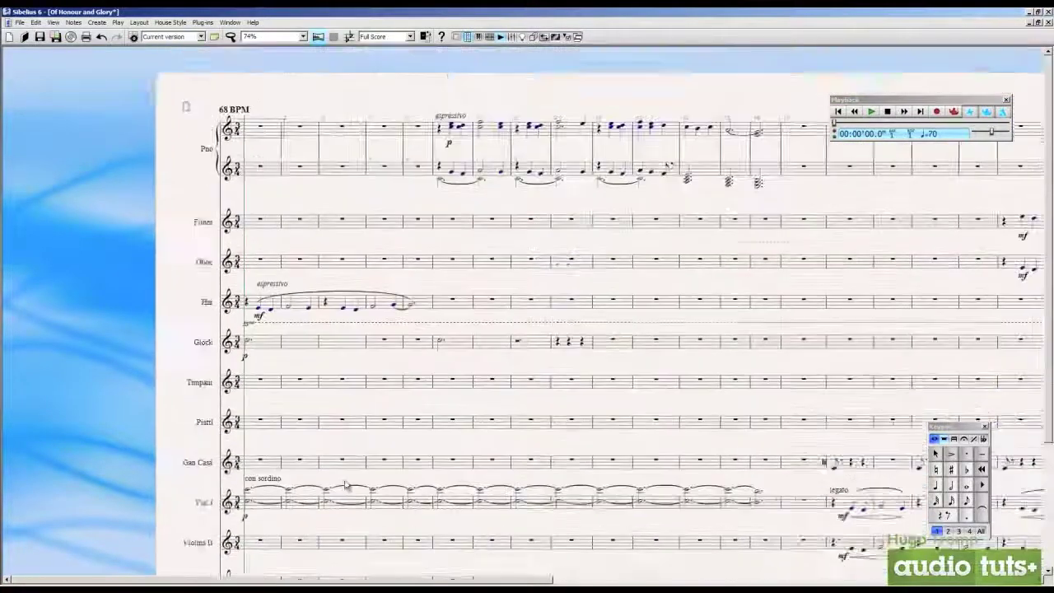
click(410, 37)
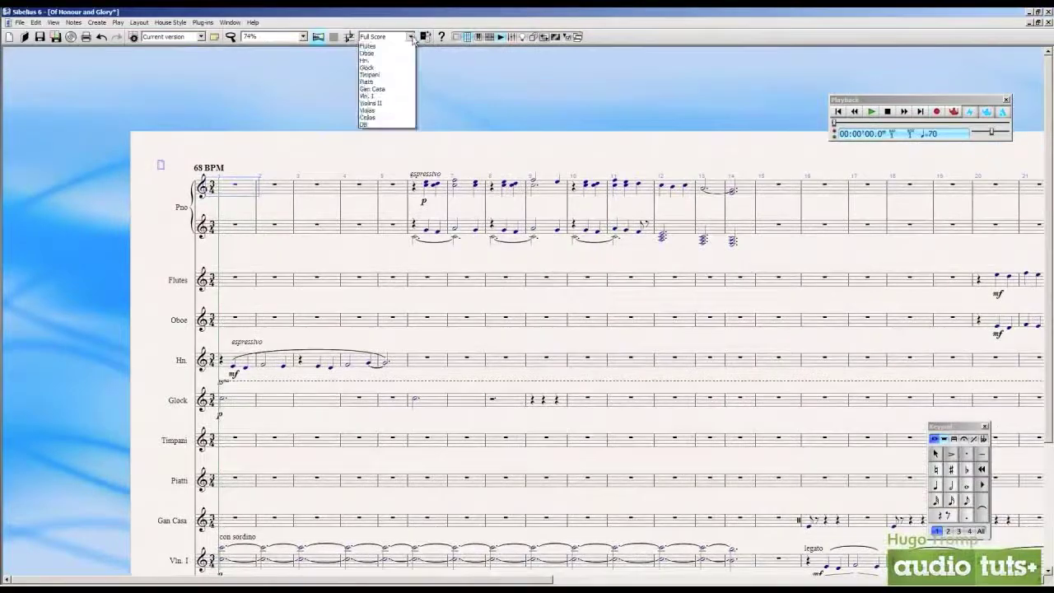
click(374, 47)
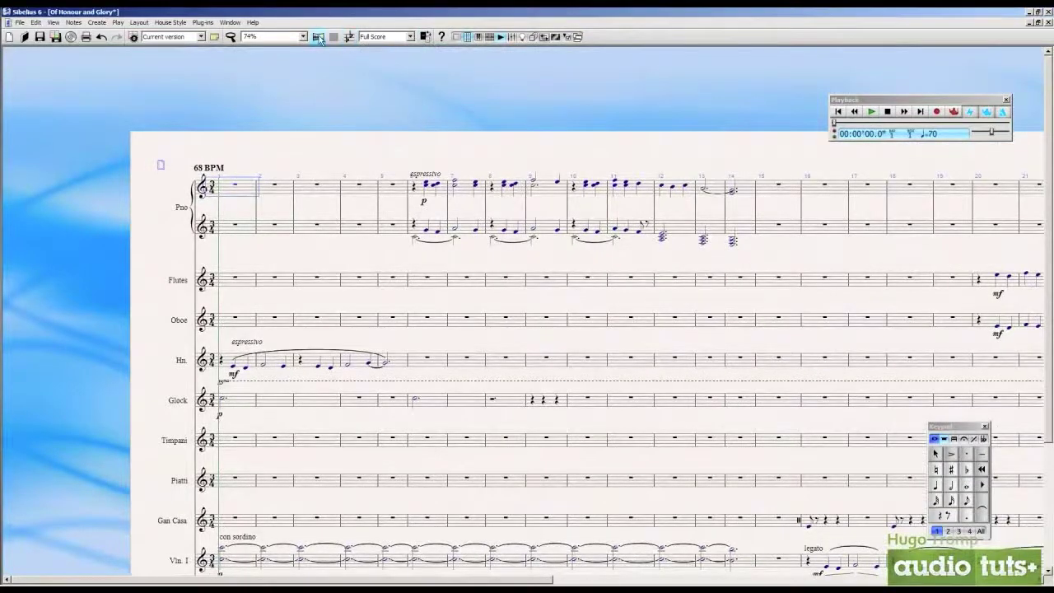
click(317, 37)
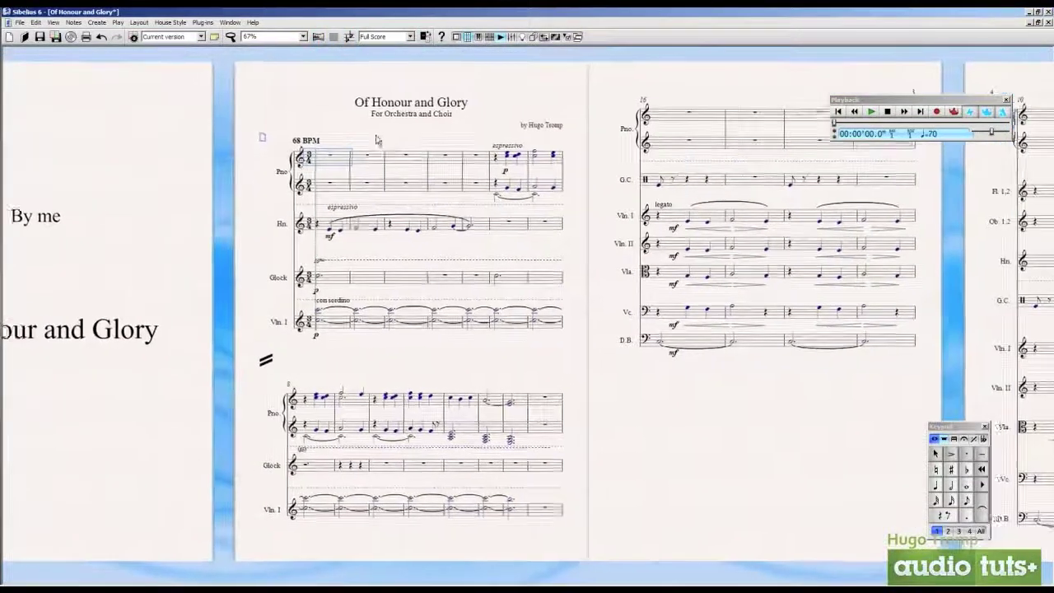
Step: Review the paged full score, comparing the title page, the first music pages and the spreads on either side of bar 24
key(ctrl+equal)
key(Escape)
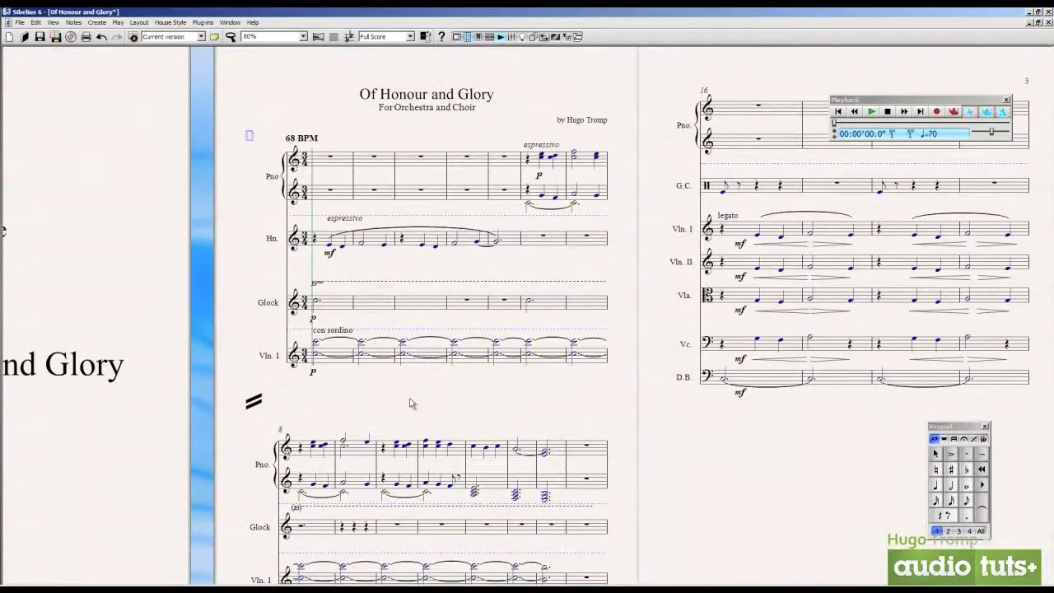
drag(534, 406, 511, 355)
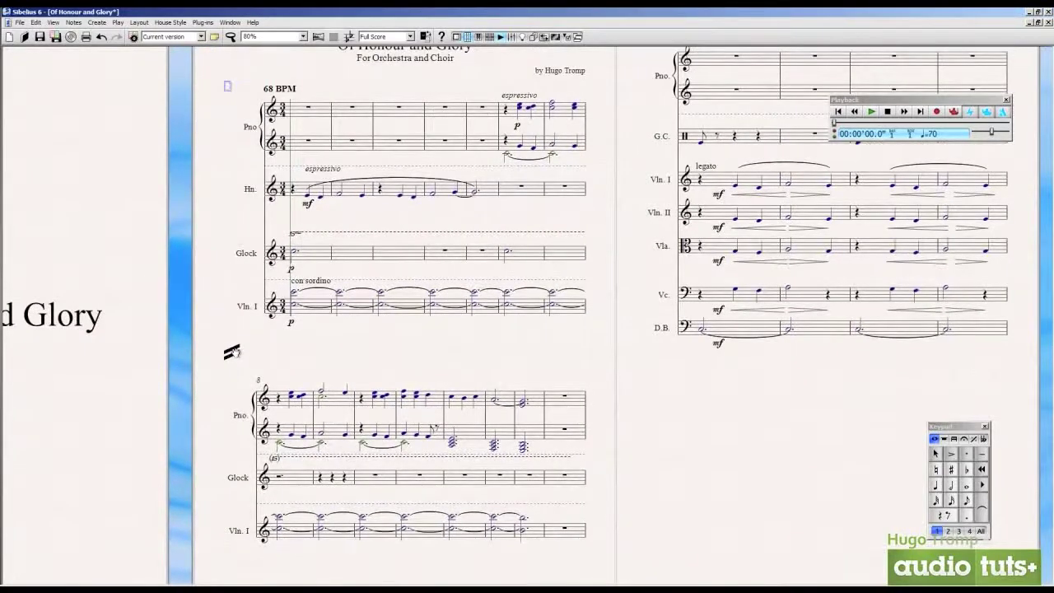
drag(234, 353, 234, 307)
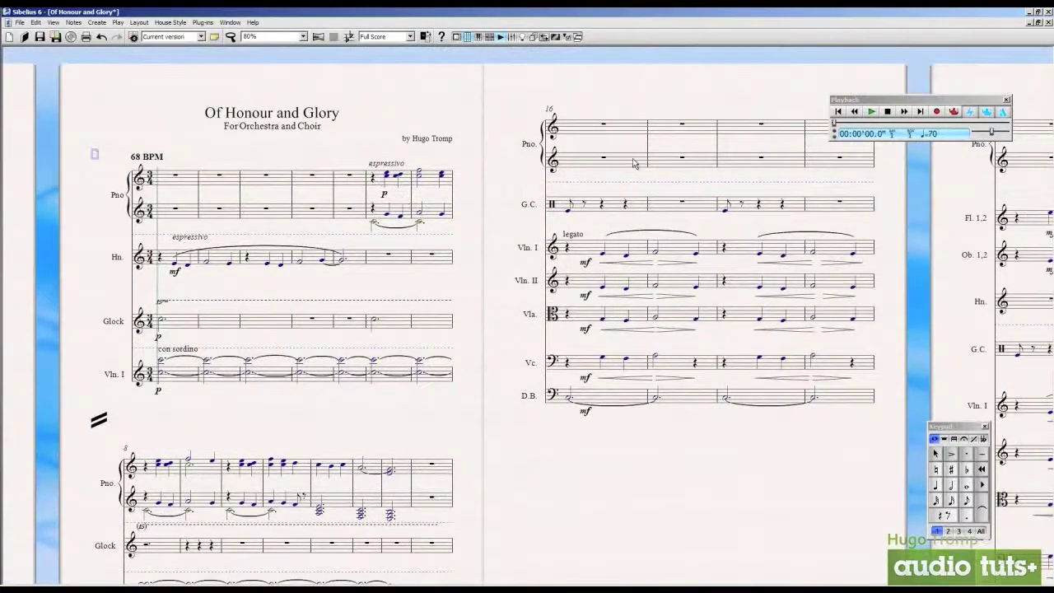
key(ctrl+minus)
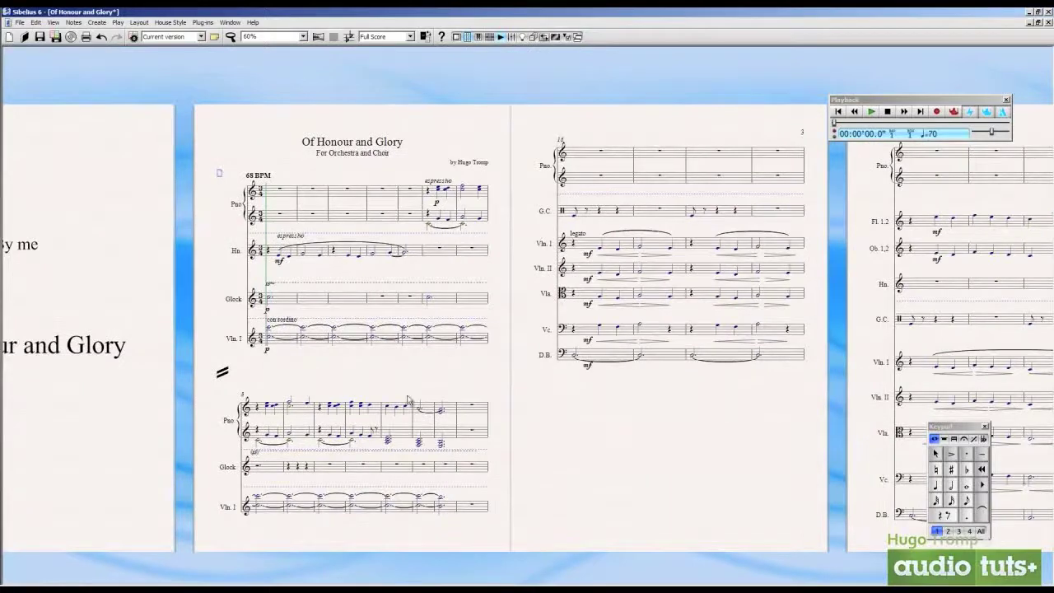
drag(373, 372, 435, 356)
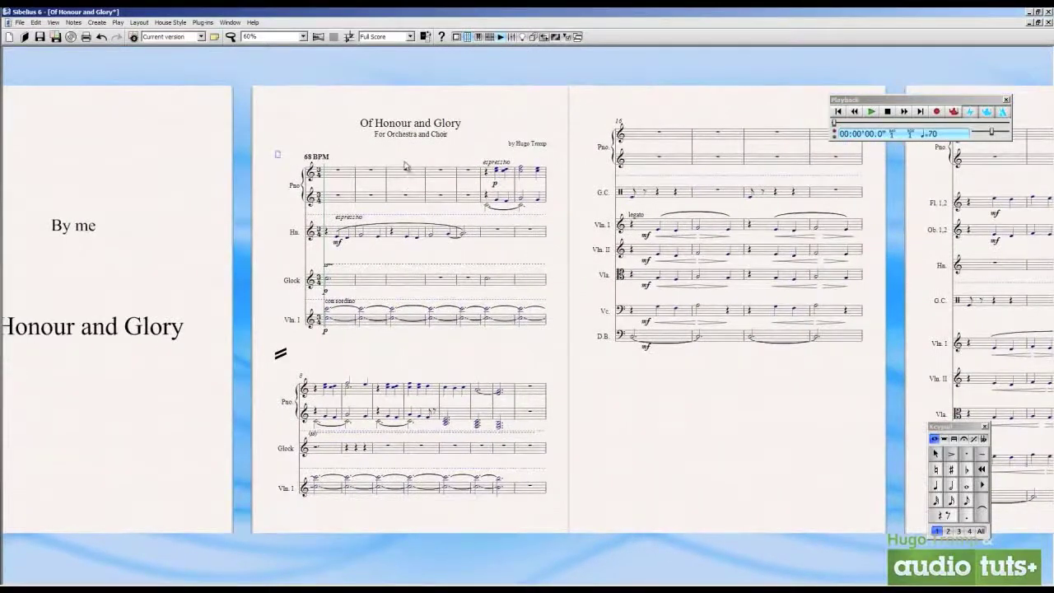
drag(574, 371, 629, 377)
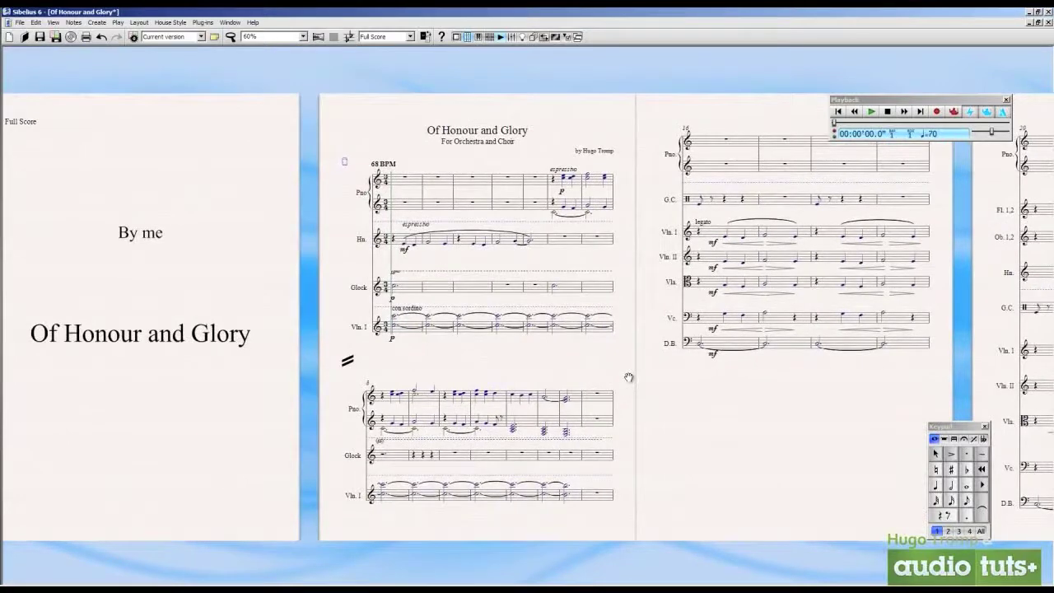
drag(629, 377, 600, 368)
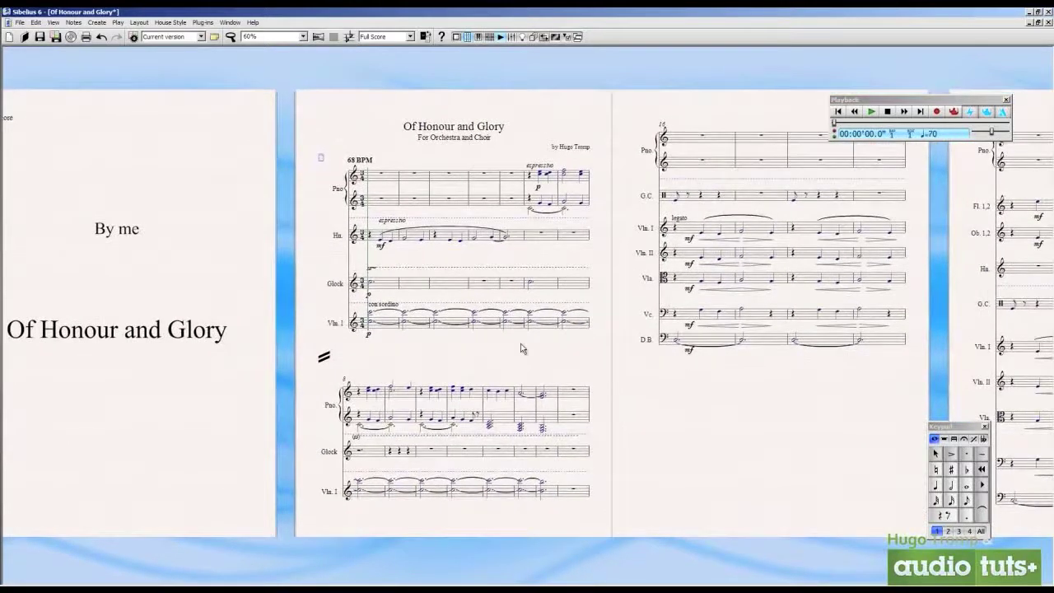
scroll(520, 348, up, 2)
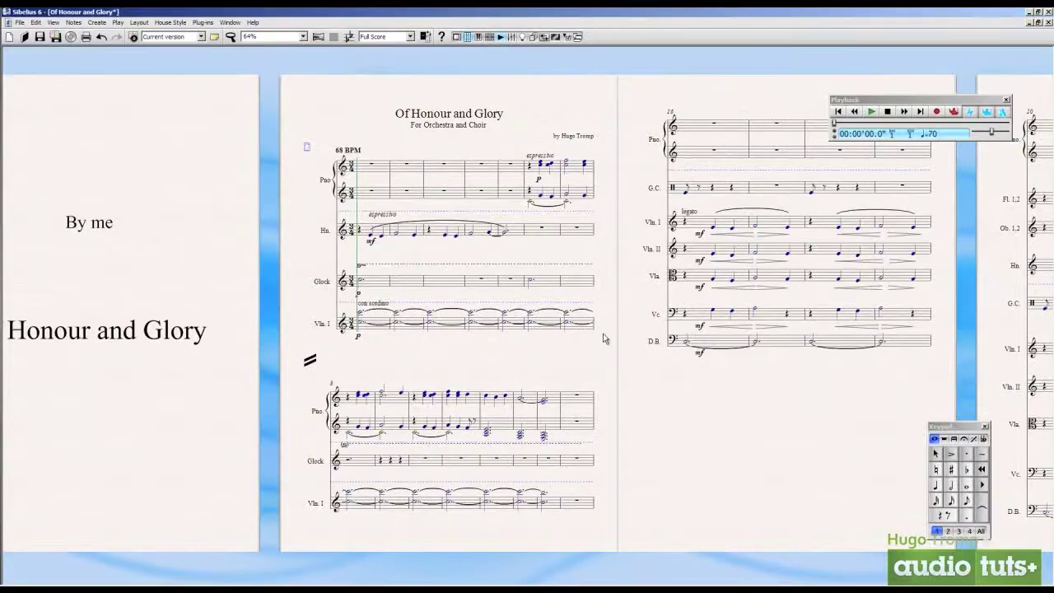
scroll(665, 356, down, 2)
drag(797, 392, 164, 383)
drag(671, 333, 832, 328)
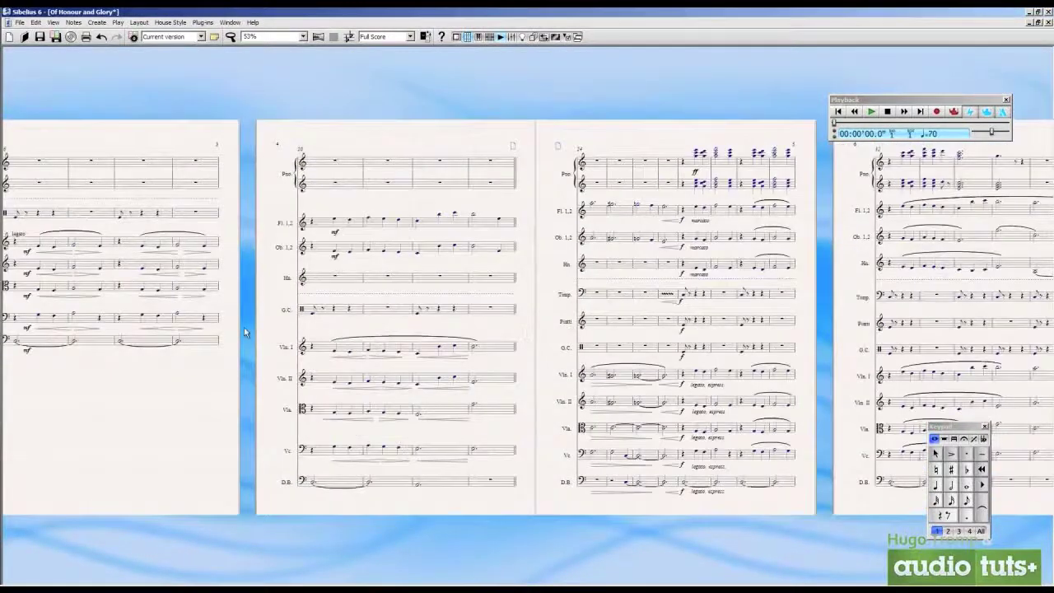
drag(243, 327, 910, 326)
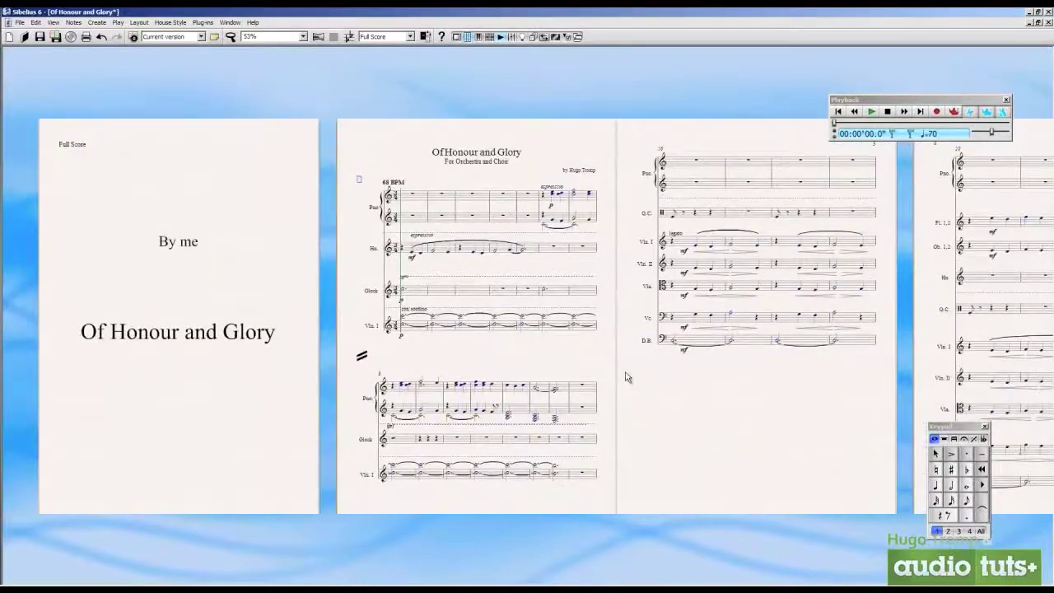
key(ctrl+minus)
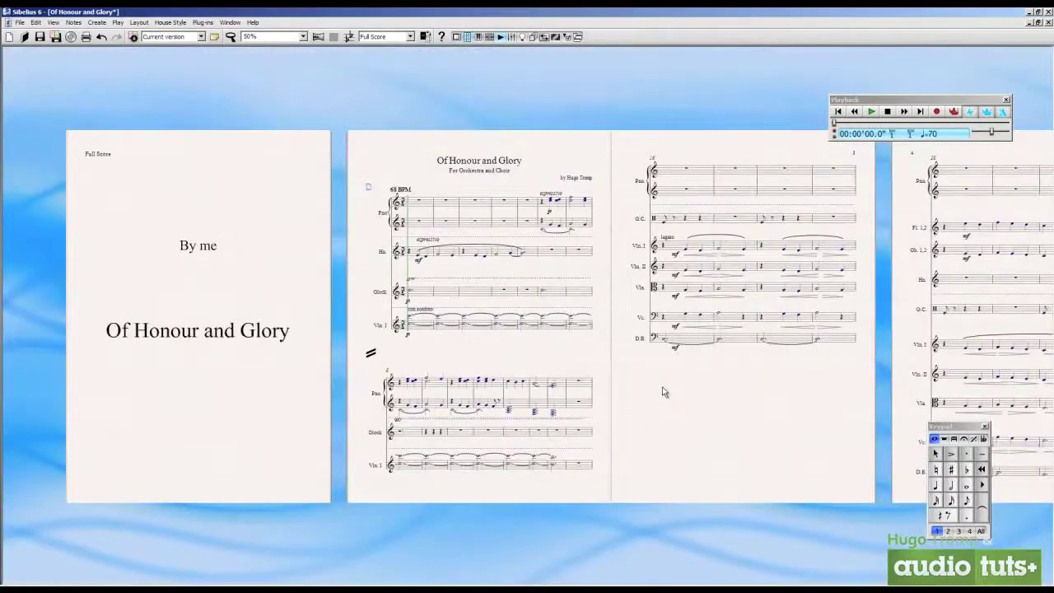
drag(662, 387, 629, 389)
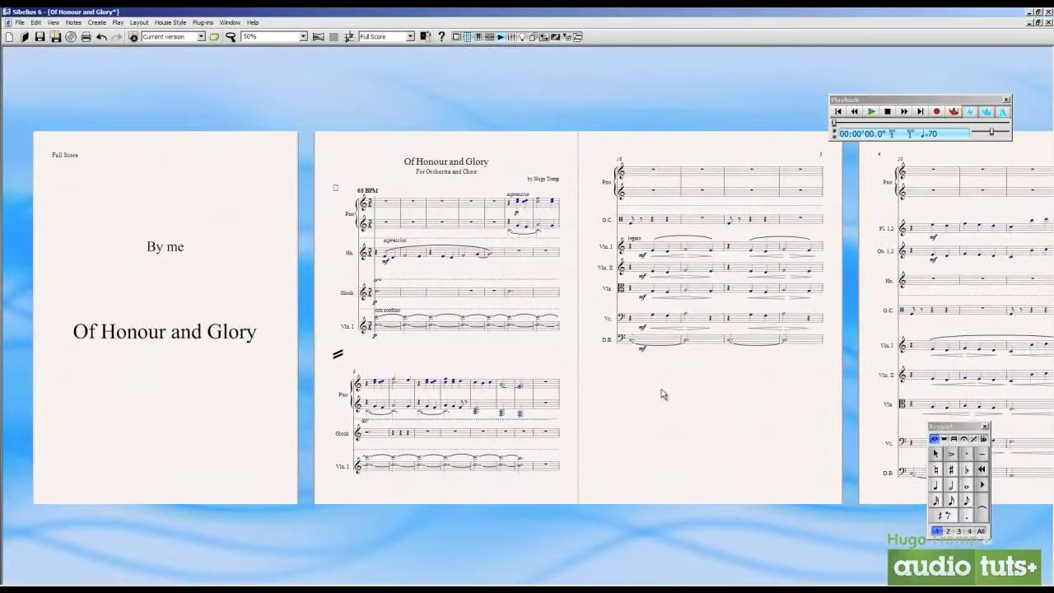
Step: Browse the symbol gallery through the keyboard, clef, layout mark and accordion symbols, and close it without inserting one
drag(793, 416, 470, 411)
scroll(556, 290, up, 2)
right_click(587, 261)
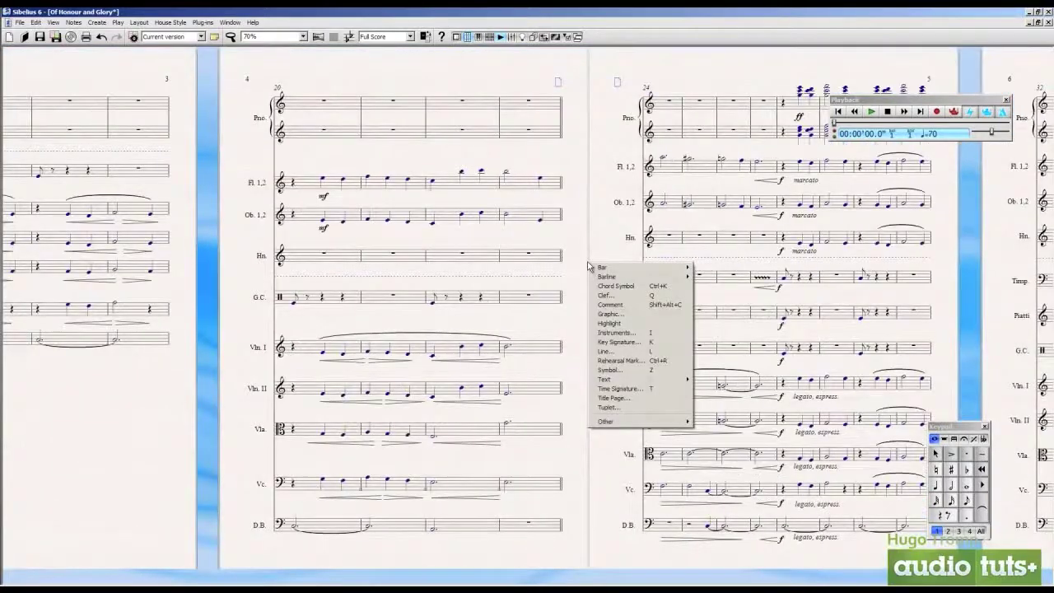
click(626, 349)
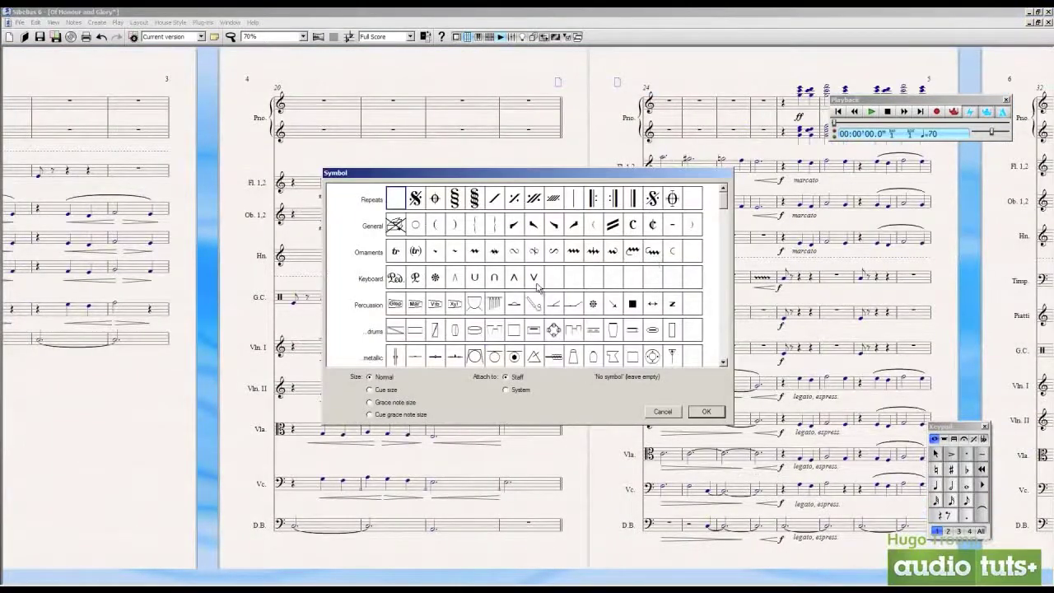
click(396, 278)
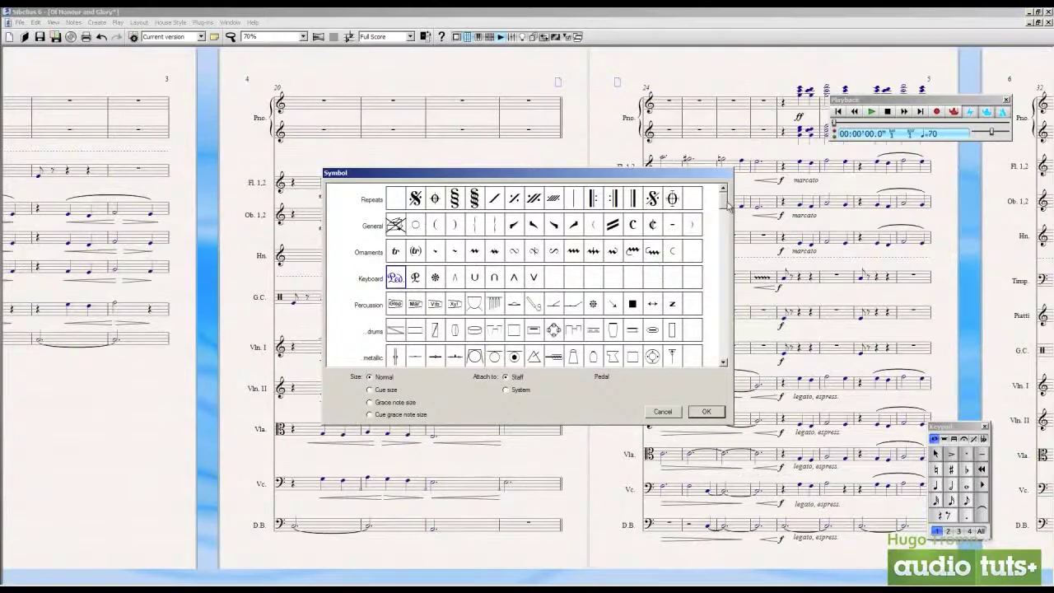
scroll(724, 204, down, 5)
click(656, 199)
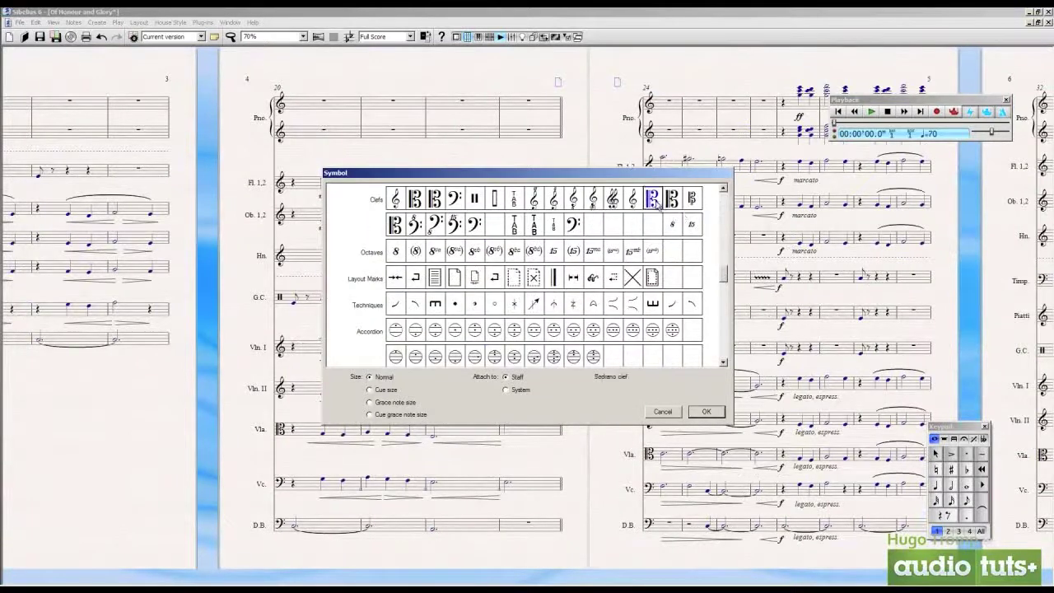
click(612, 331)
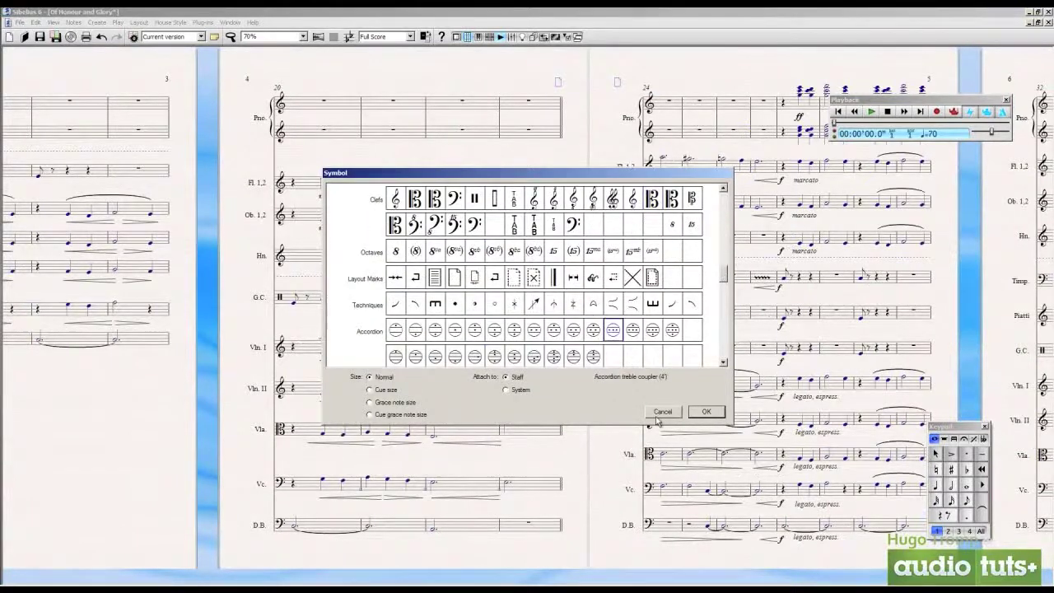
click(663, 411)
scroll(585, 396, left, 10)
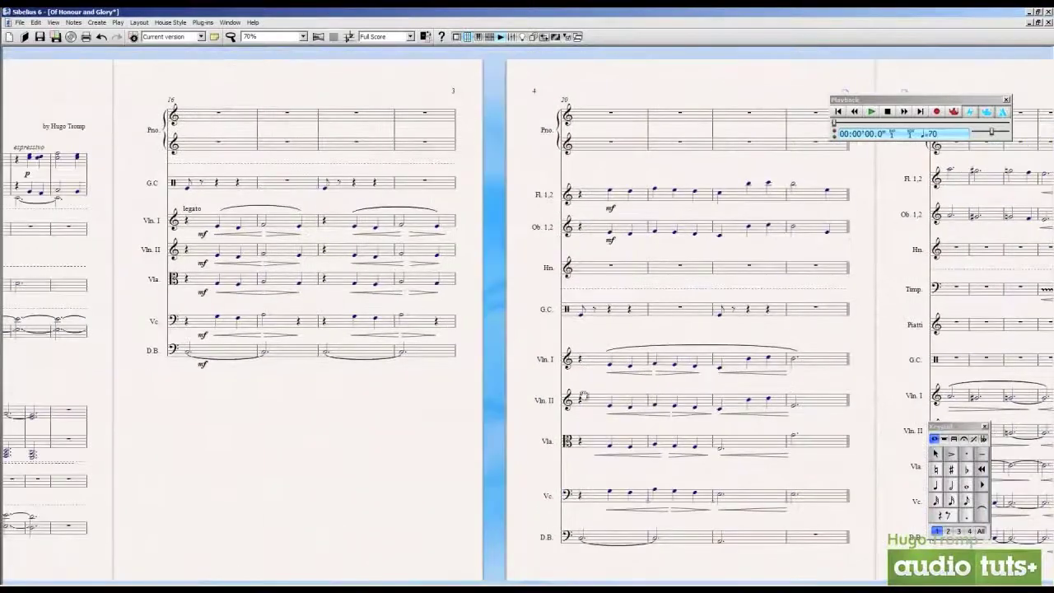
scroll(844, 396, left, 8)
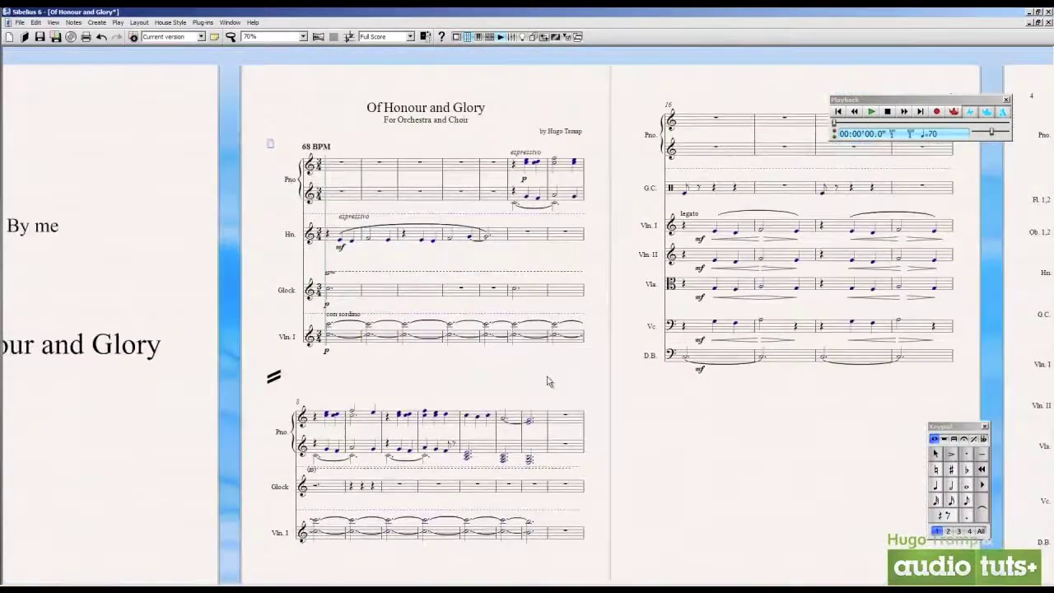
scroll(548, 376, down, 4)
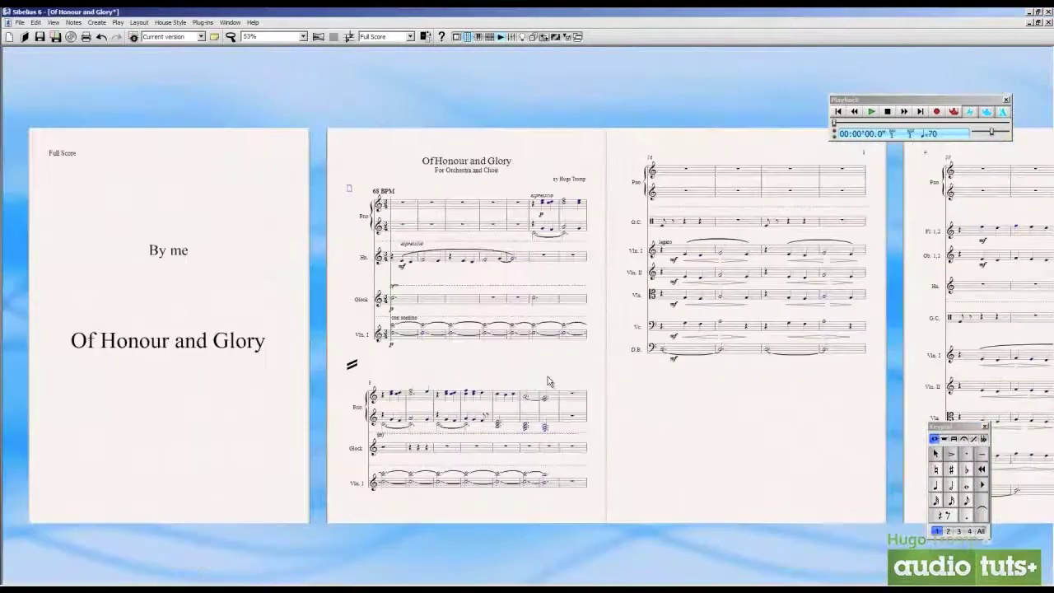
scroll(567, 368, right, 1)
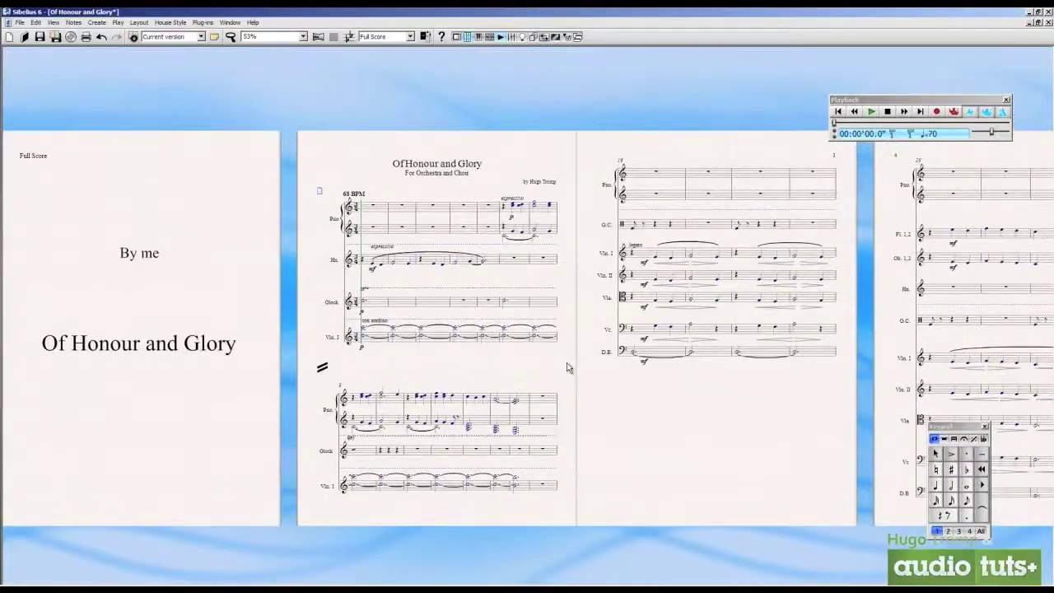
scroll(405, 98, left, 1)
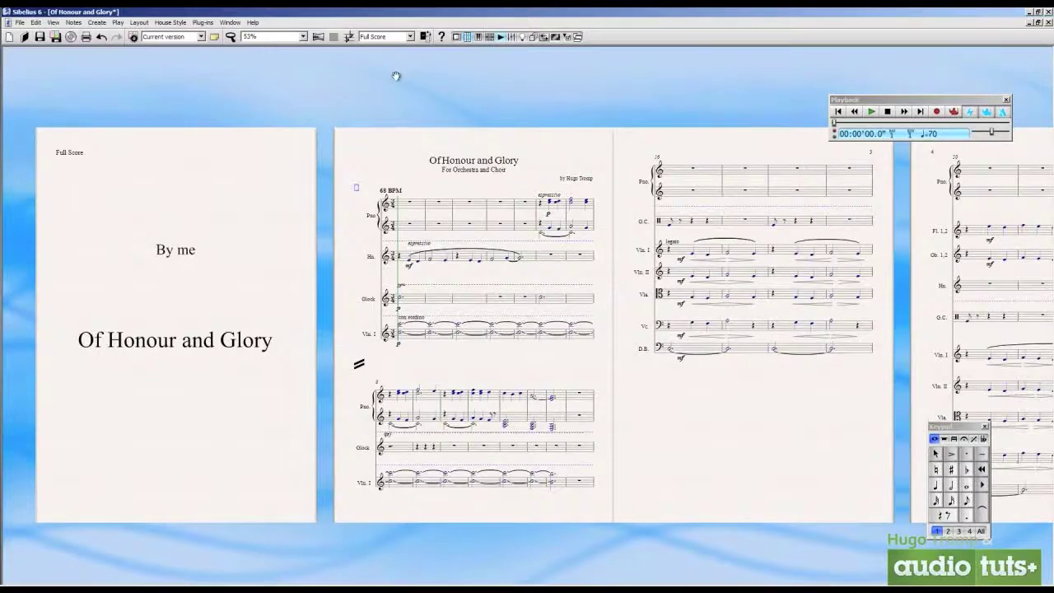
key(ctrl+equal)
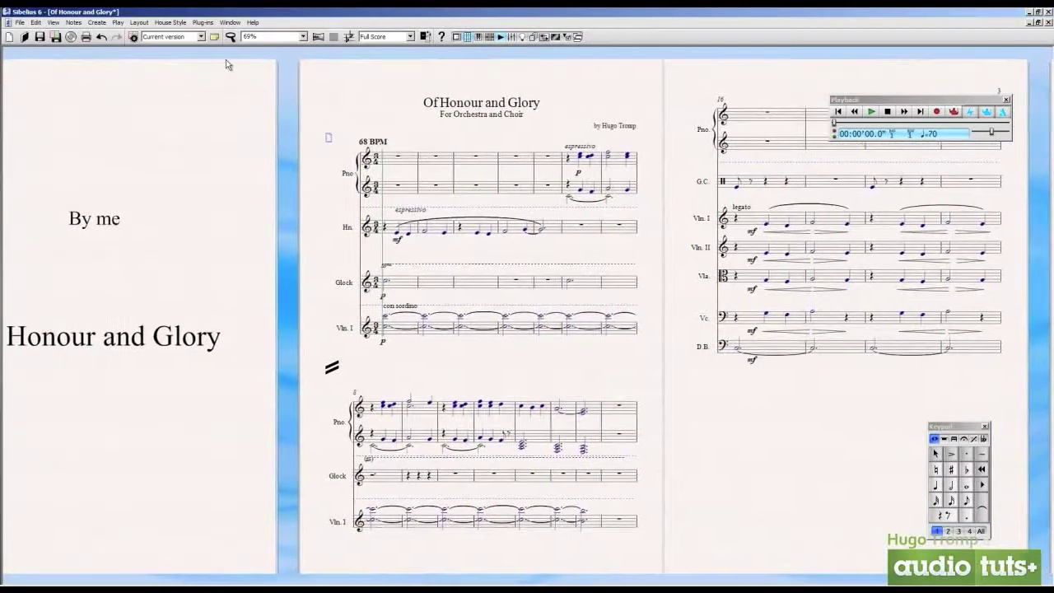
Step: Import the Larger notes Opus (Times) house style into the full score with all import options enabled
click(173, 22)
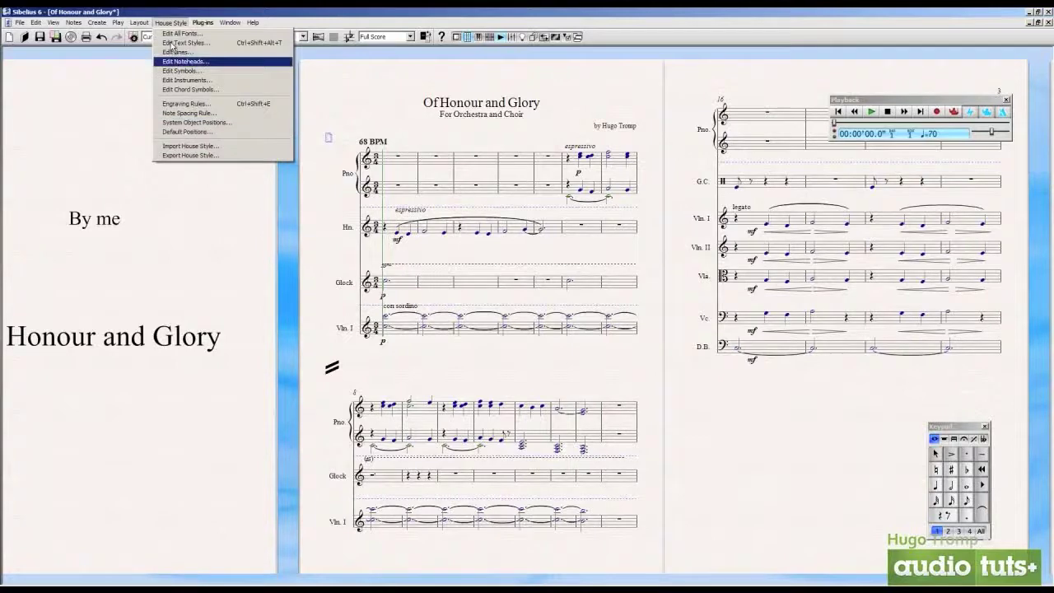
click(189, 146)
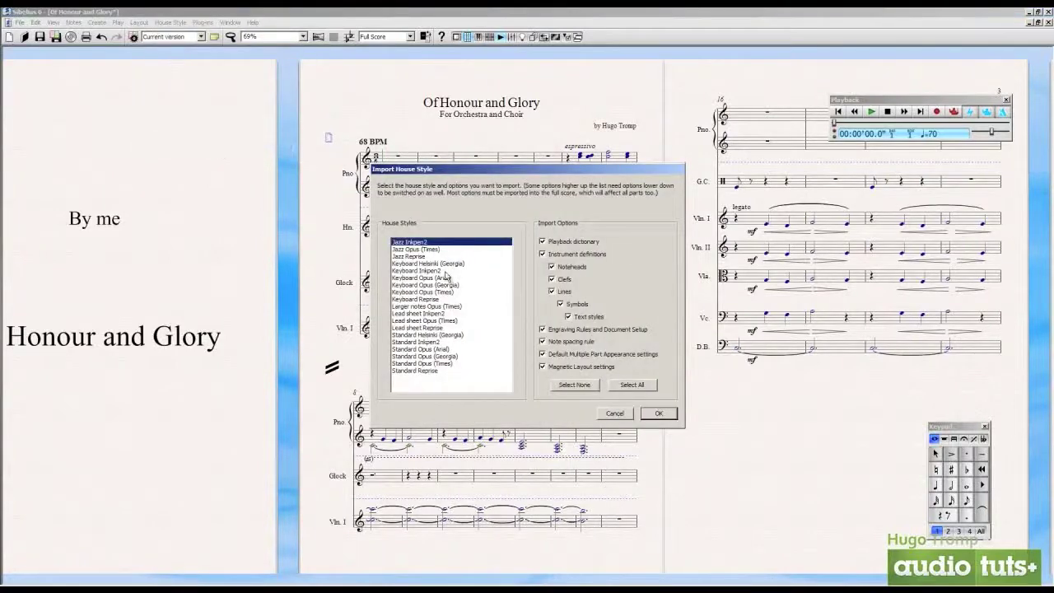
drag(455, 176, 728, 167)
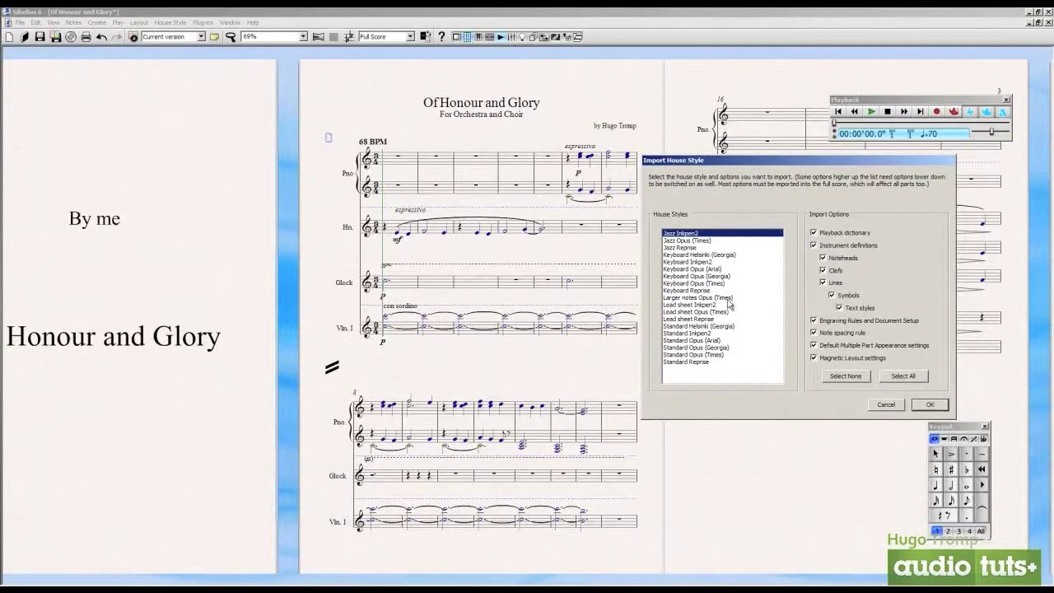
click(710, 254)
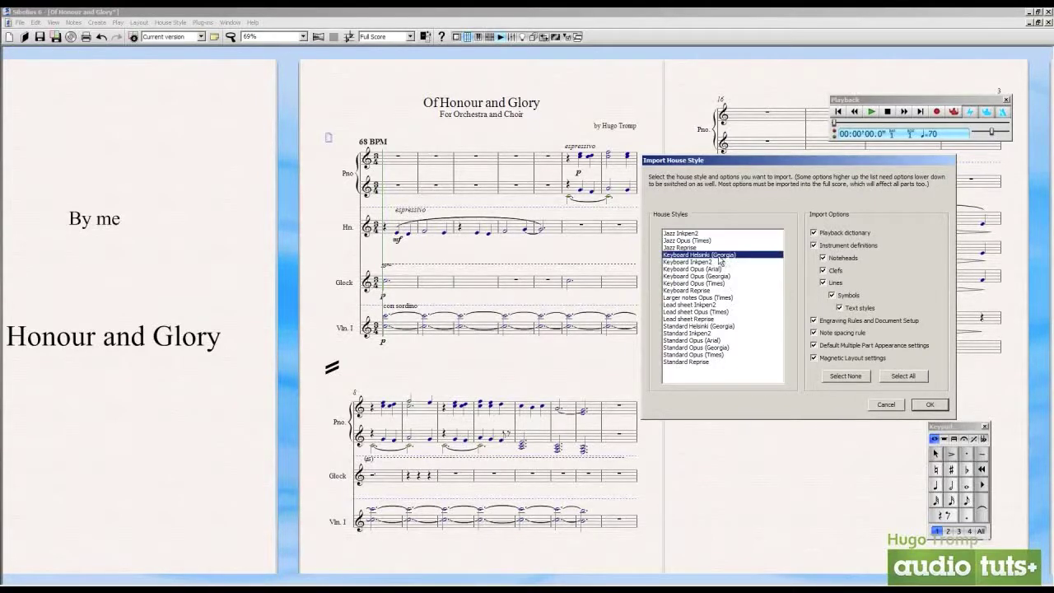
click(711, 269)
click(710, 300)
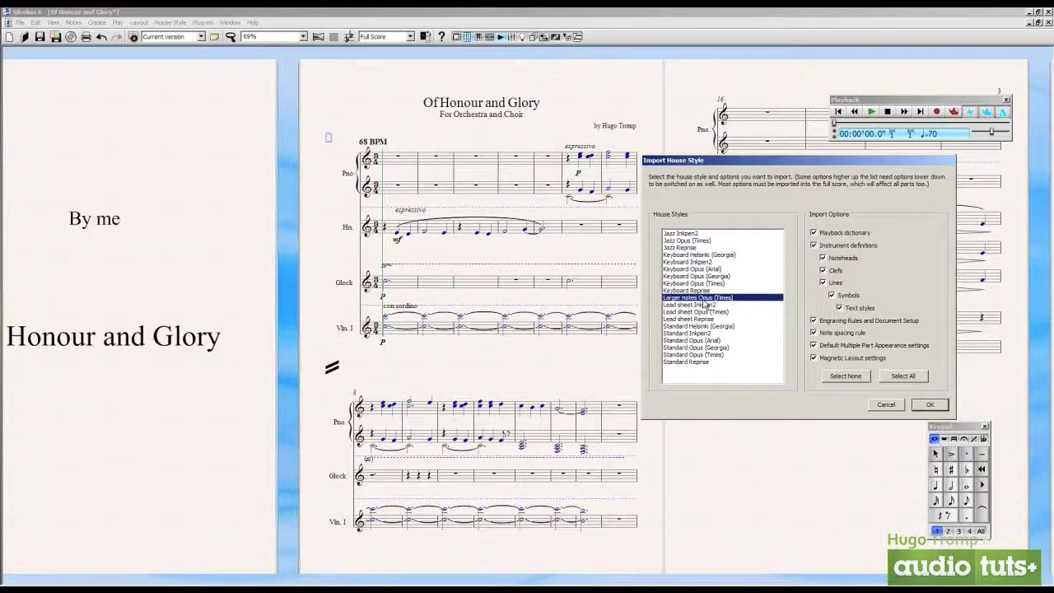
drag(828, 164, 790, 154)
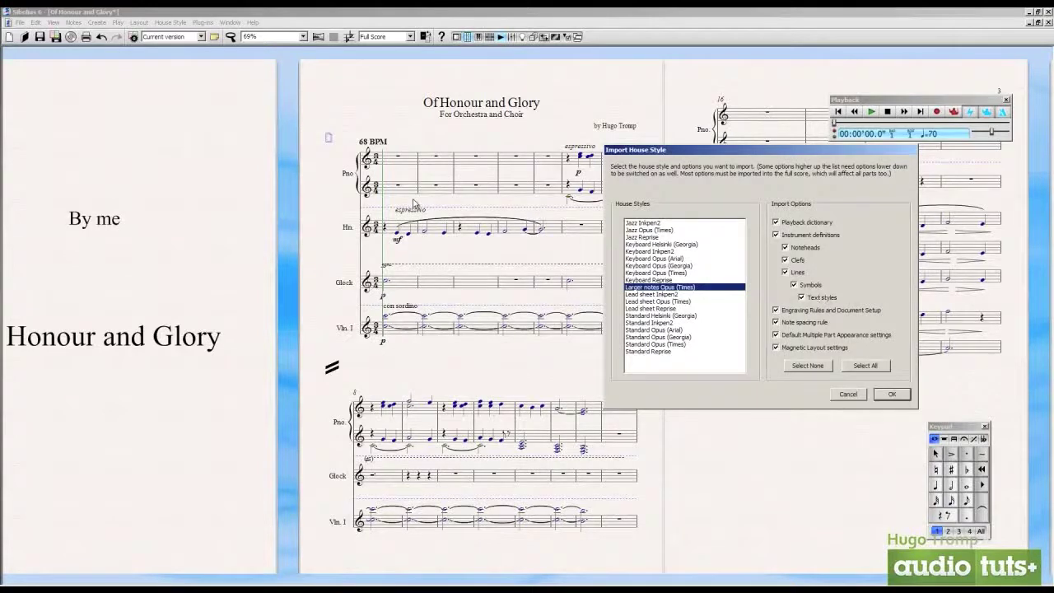
click(892, 394)
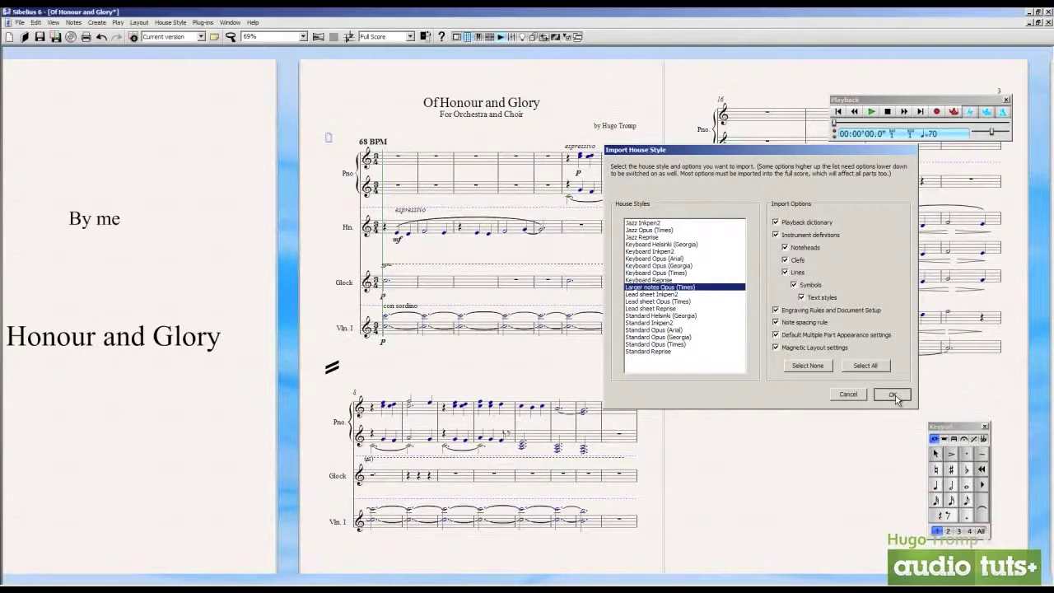
scroll(593, 378, down, 3)
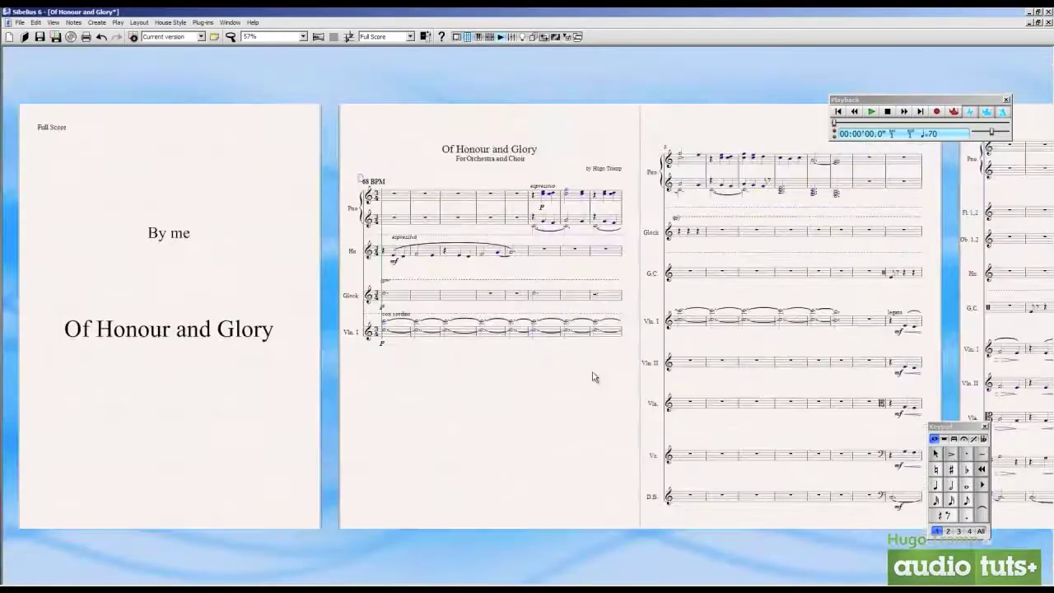
Step: Import the Lead sheet Reprise house style into the full score with all import options enabled
scroll(640, 377, up, 5)
drag(640, 376, 172, 358)
scroll(222, 299, down, 4)
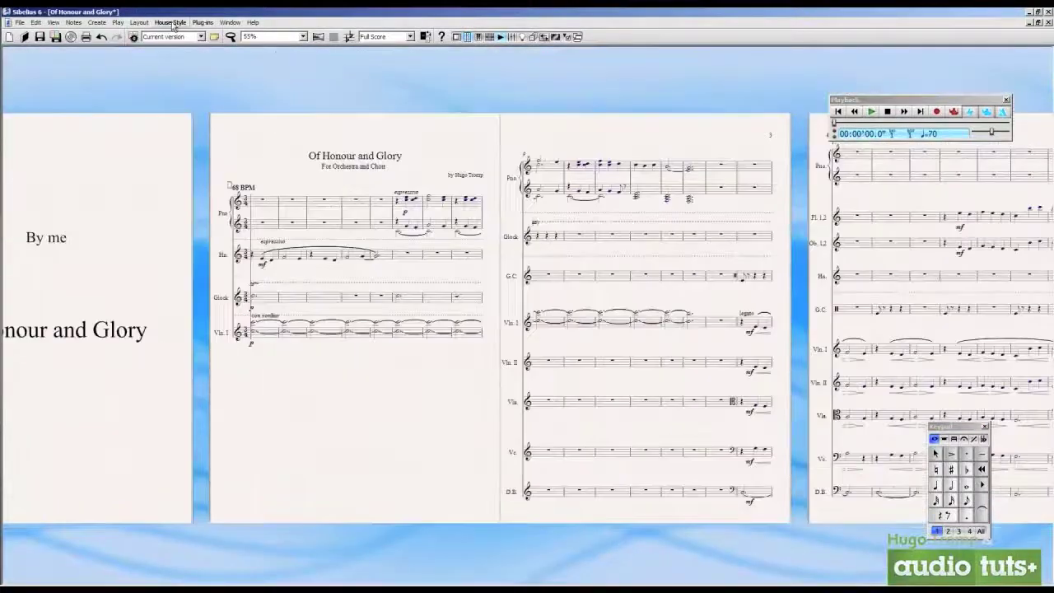
click(170, 22)
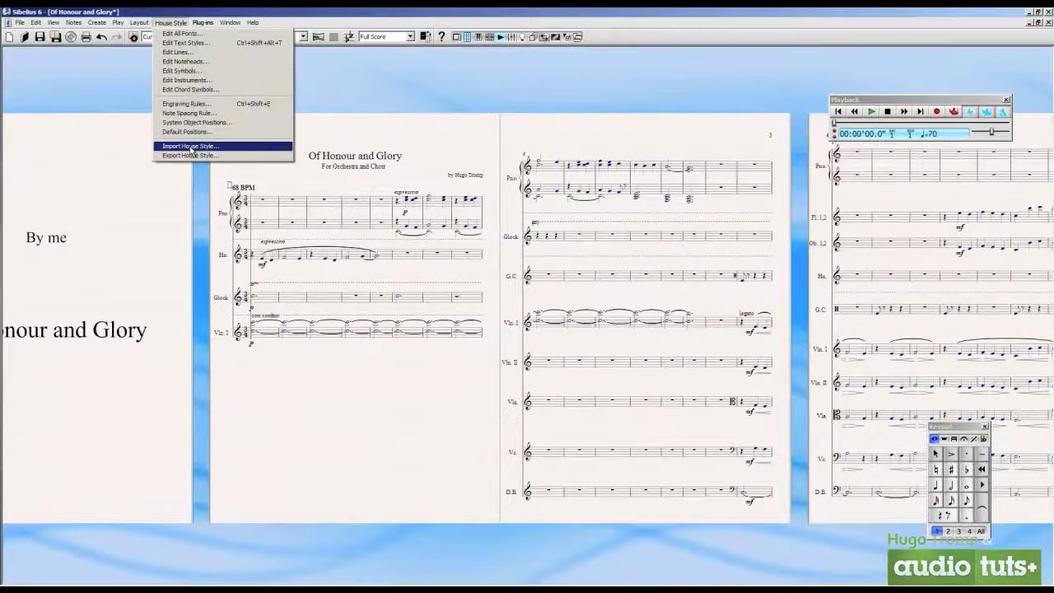
click(191, 146)
click(441, 328)
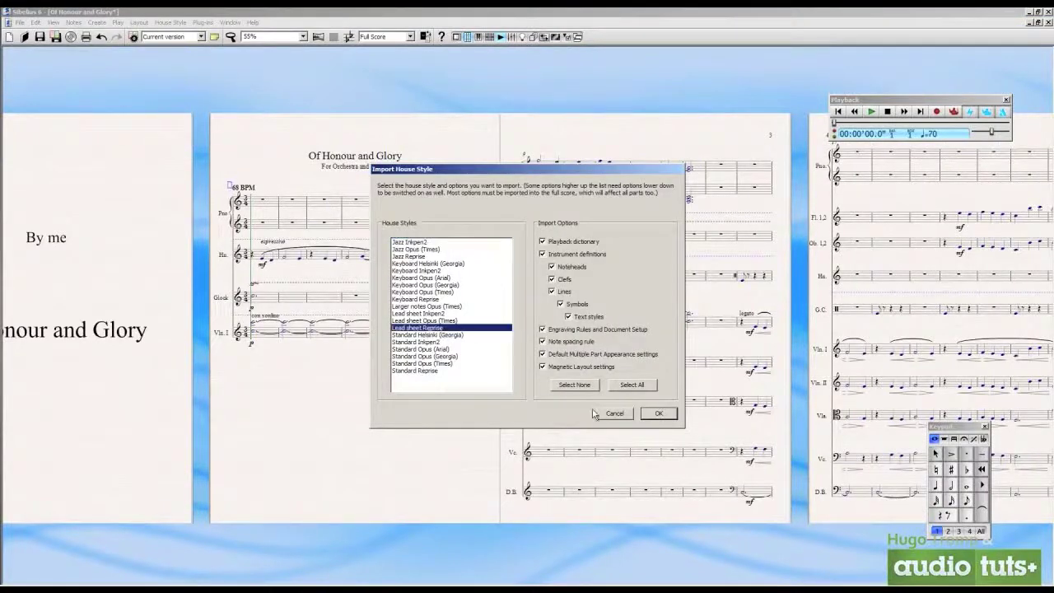
click(651, 418)
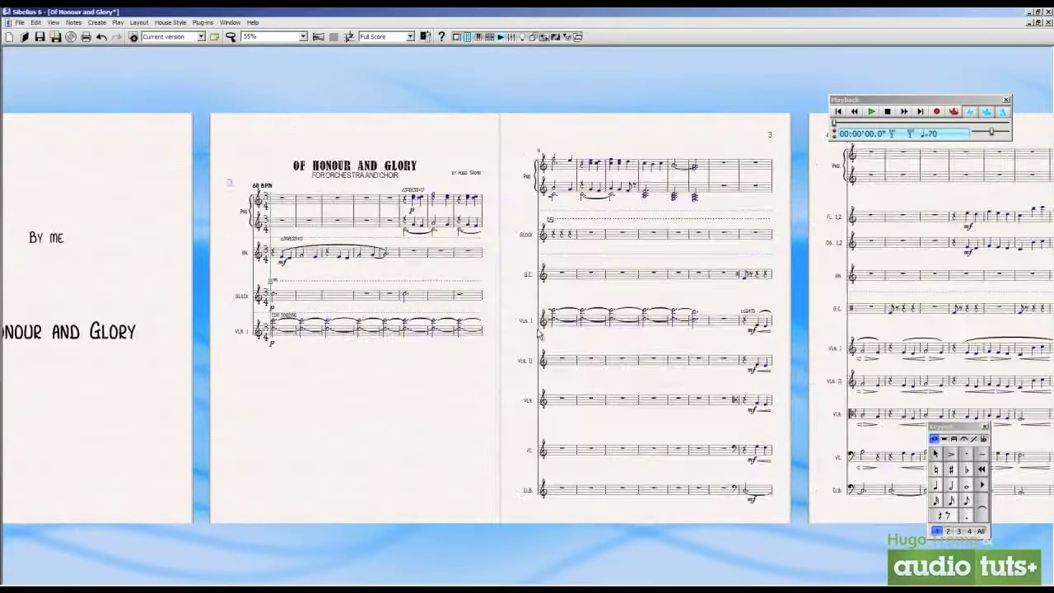
Step: Examine the title lettering, text and notation on the first music page in the Lead sheet Reprise style
key(ctrl+plus)
key(ctrl+plus)
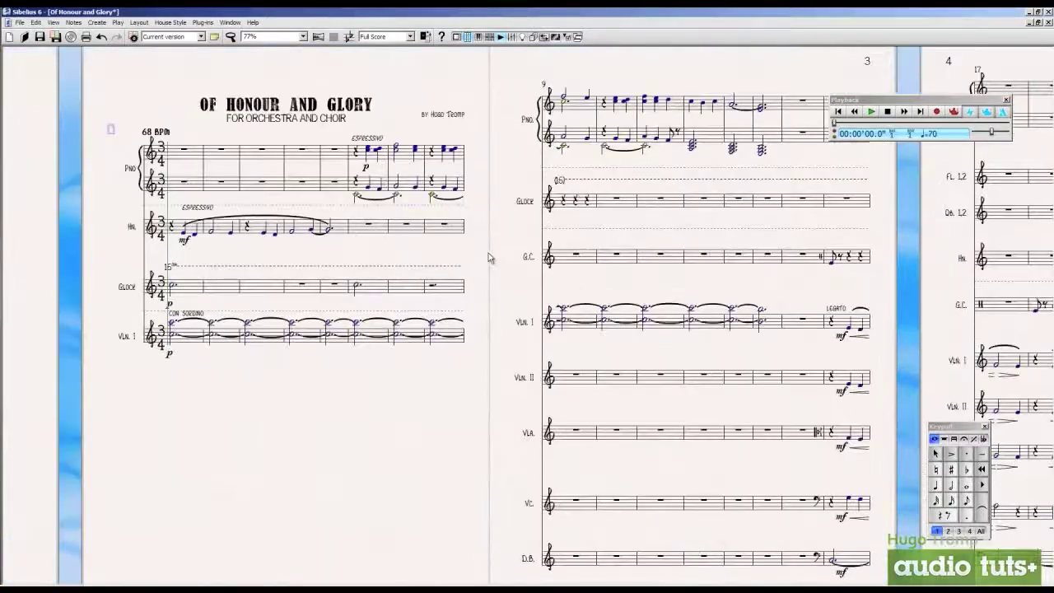
key(ctrl+plus)
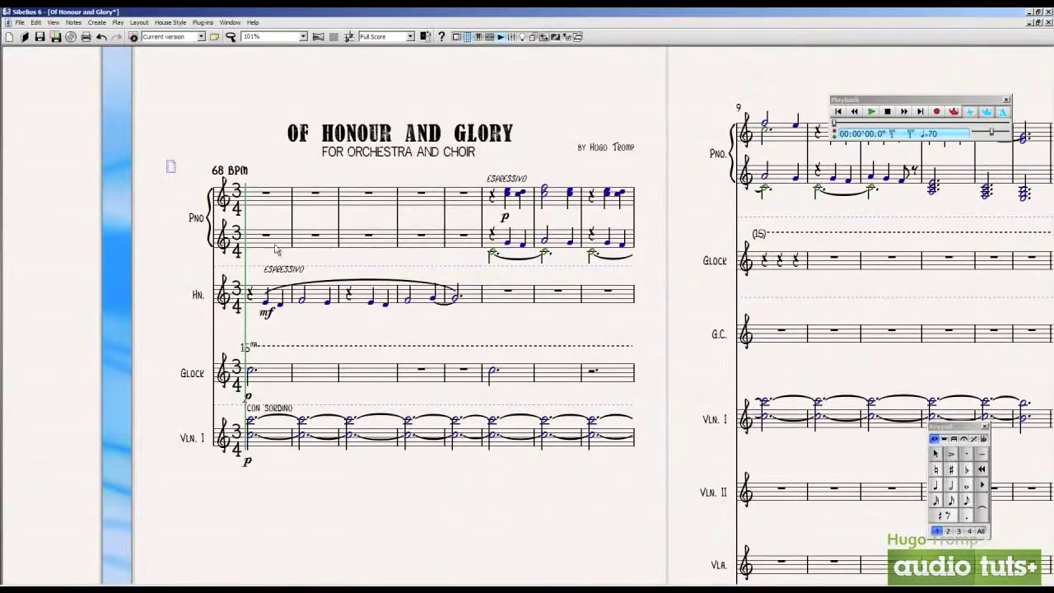
key(ctrl+minus)
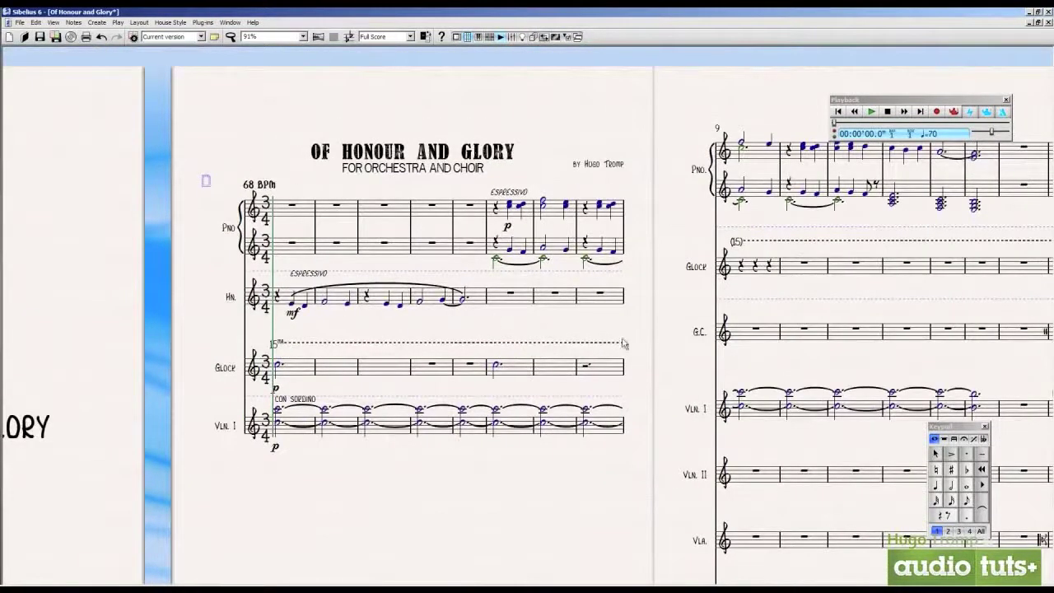
key(ctrl+minus)
key(ctrl+minus)
key(ctrl+minus)
drag(445, 101, 675, 121)
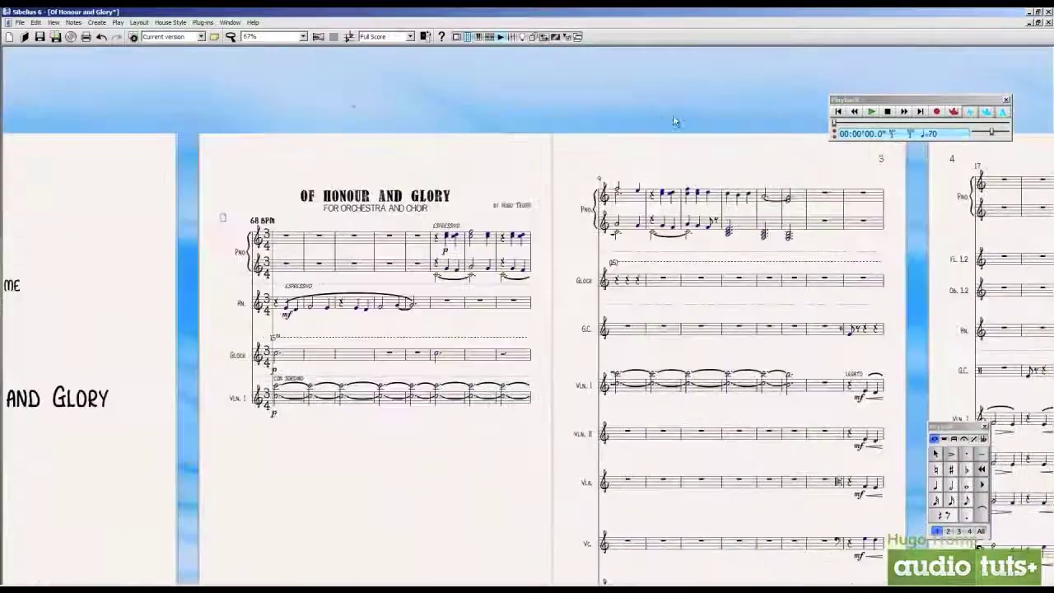
Step: Import the Standard Opus (Arial) house style into the full score with all import options enabled
click(172, 23)
click(186, 149)
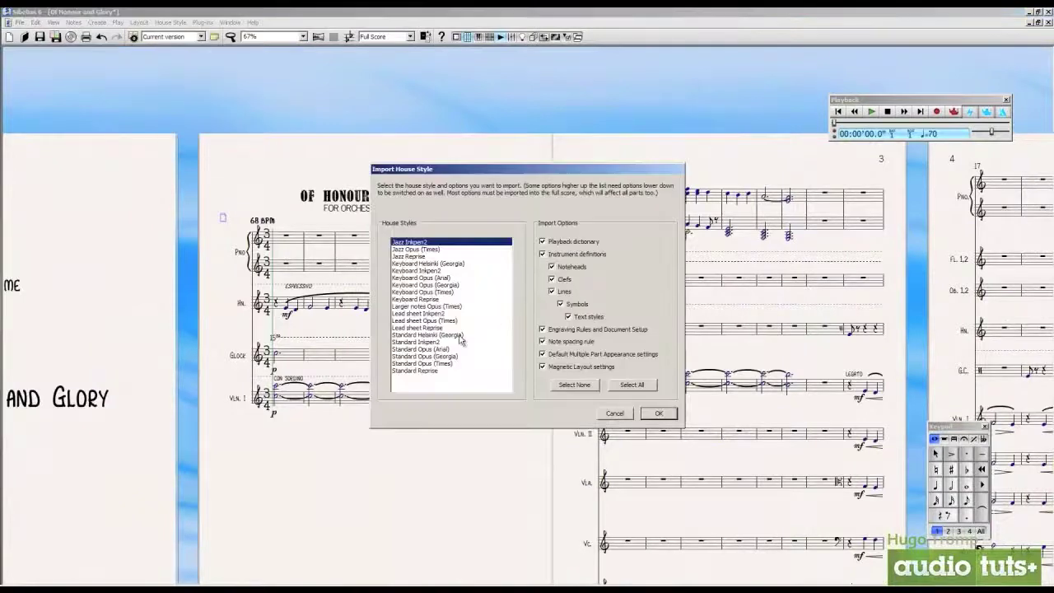
click(459, 336)
click(462, 349)
click(658, 413)
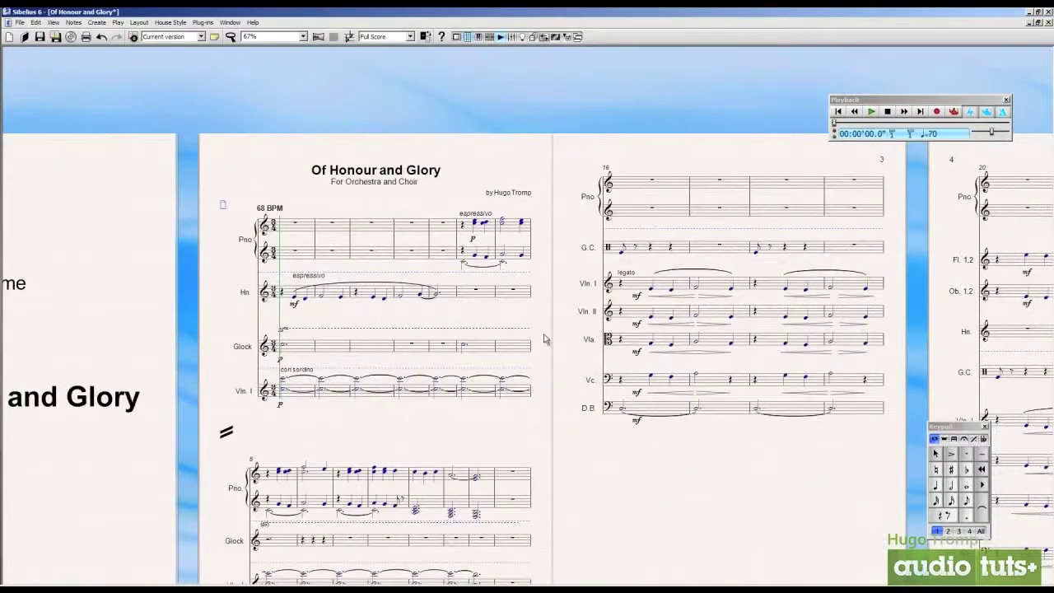
Step: Import the Lead sheet Opus (Times) house style into the full score with all import options enabled
key(ctrl+equal)
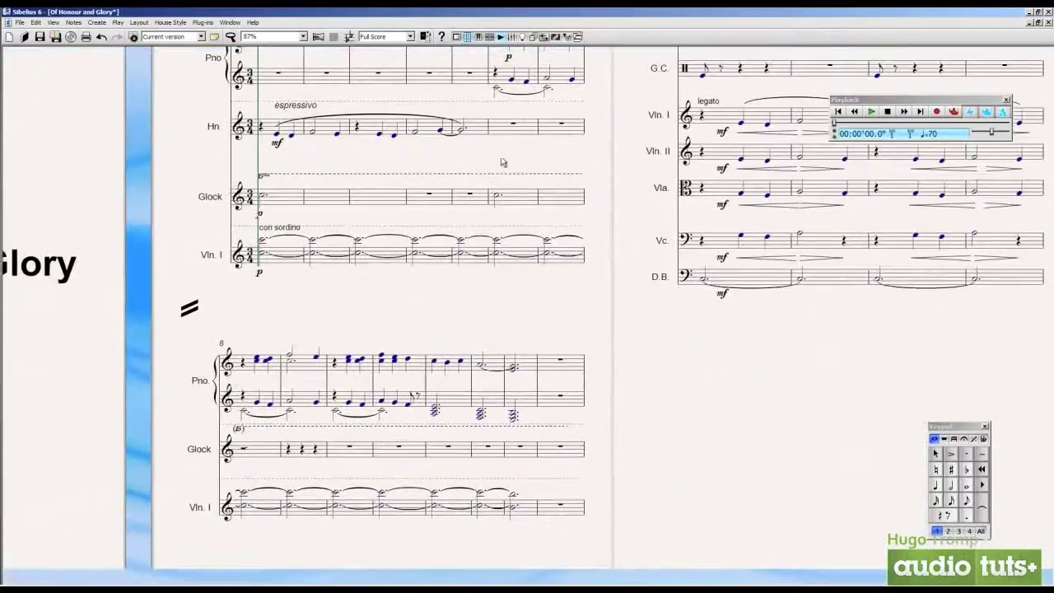
drag(502, 151, 484, 349)
click(230, 23)
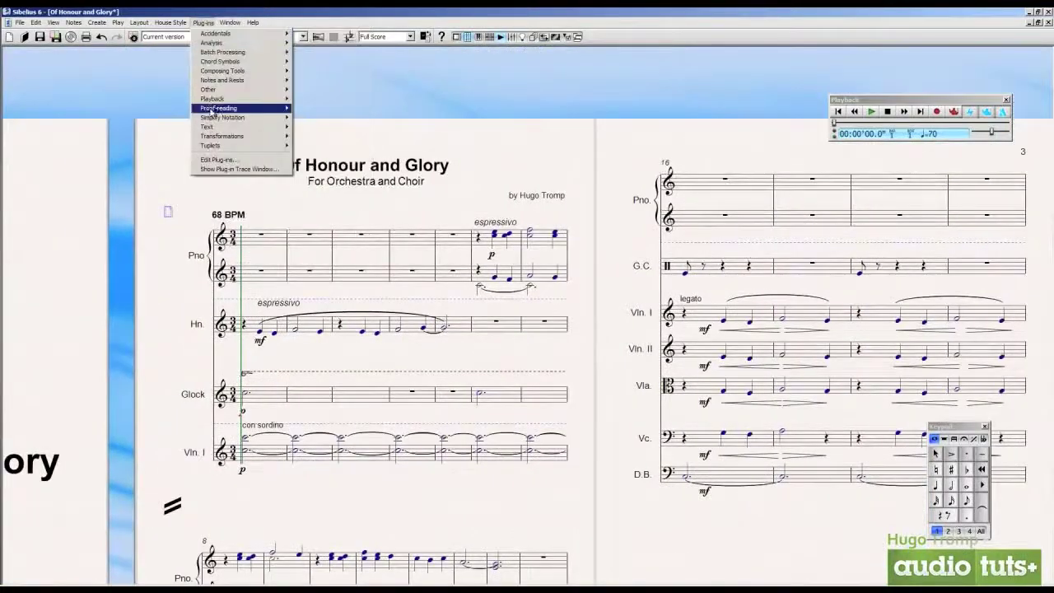
click(190, 146)
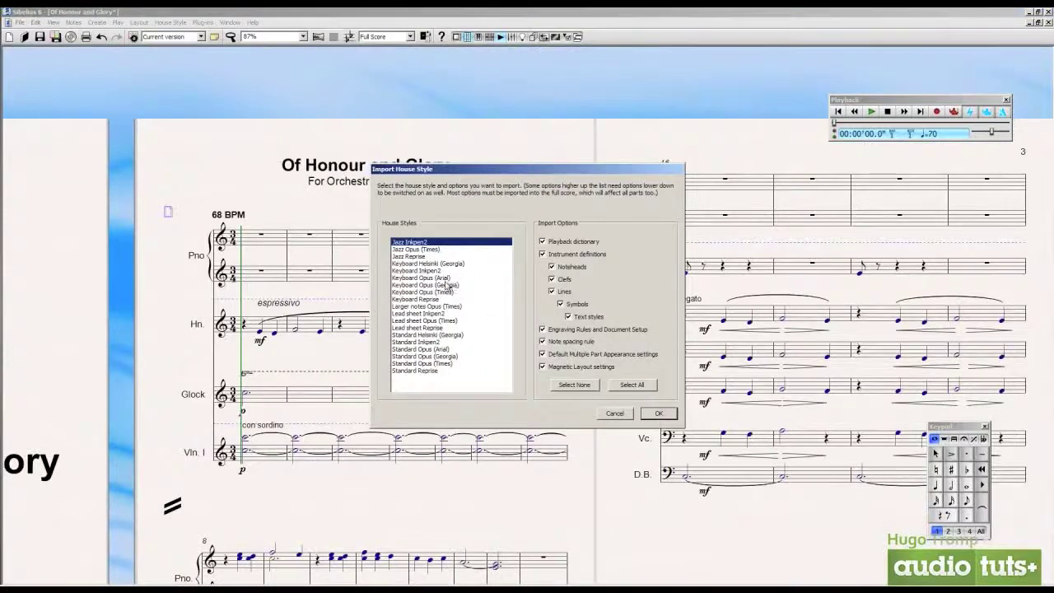
click(449, 320)
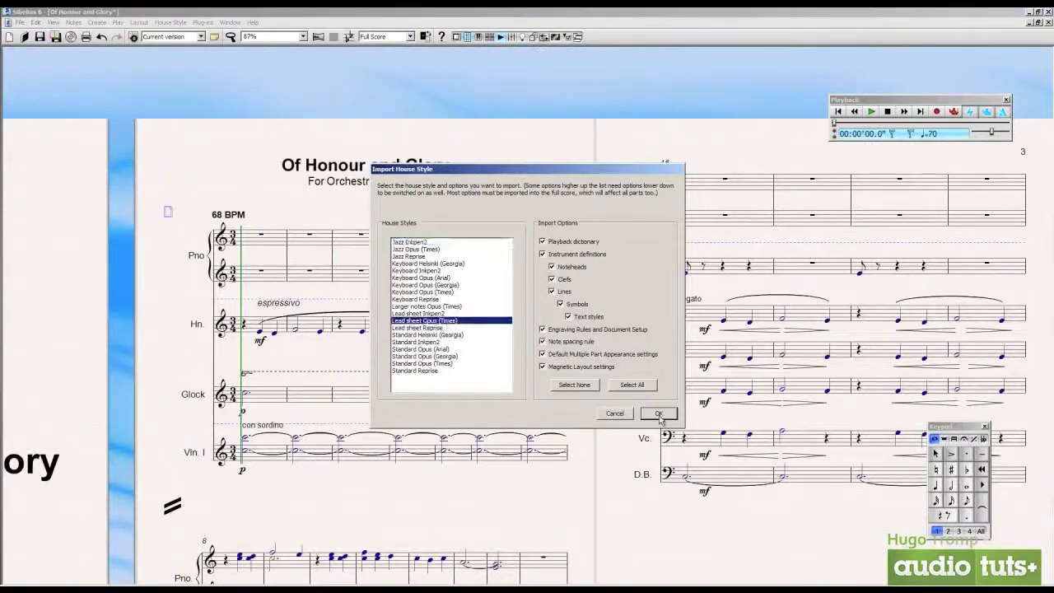
click(659, 414)
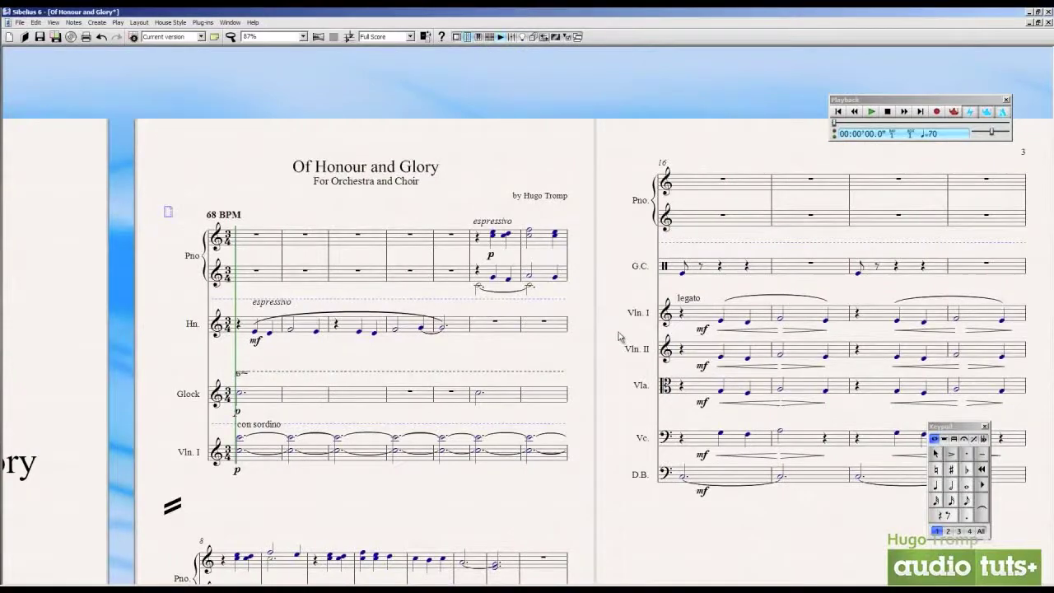
Step: Compare the first music pages with the following spread, and import the Lead sheet Opus (Times) house style once more
scroll(620, 337, down, 2)
drag(745, 184, 284, 103)
drag(815, 111, 765, 100)
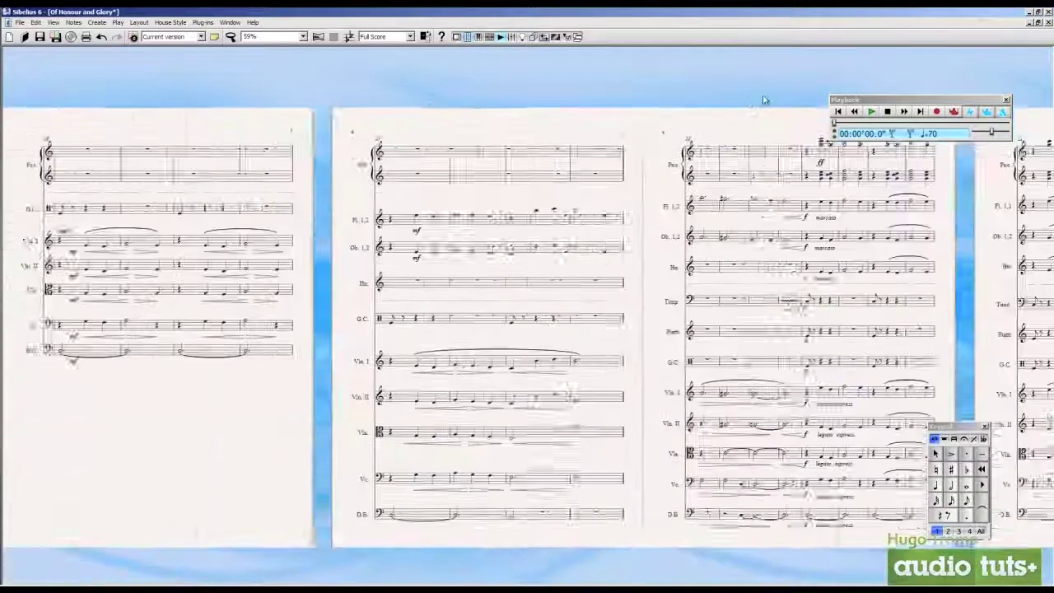
drag(217, 90, 544, 89)
click(171, 22)
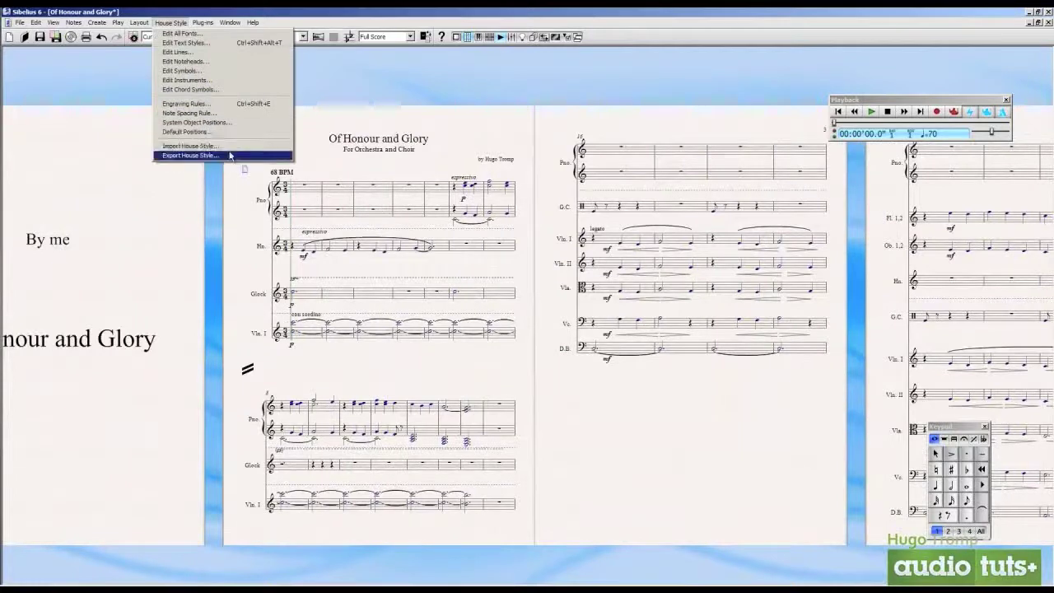
click(194, 146)
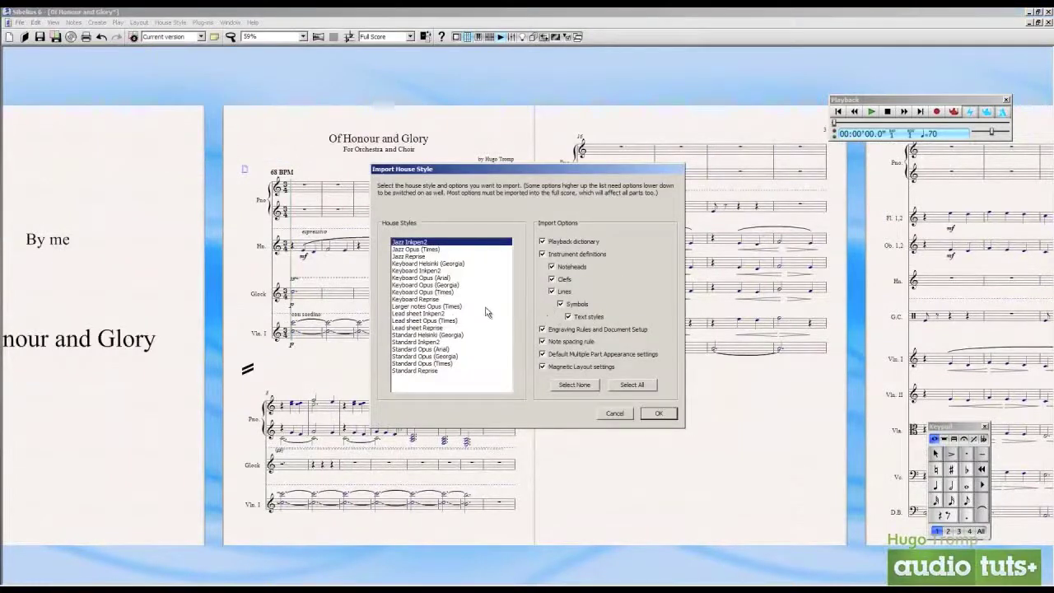
drag(469, 349, 449, 321)
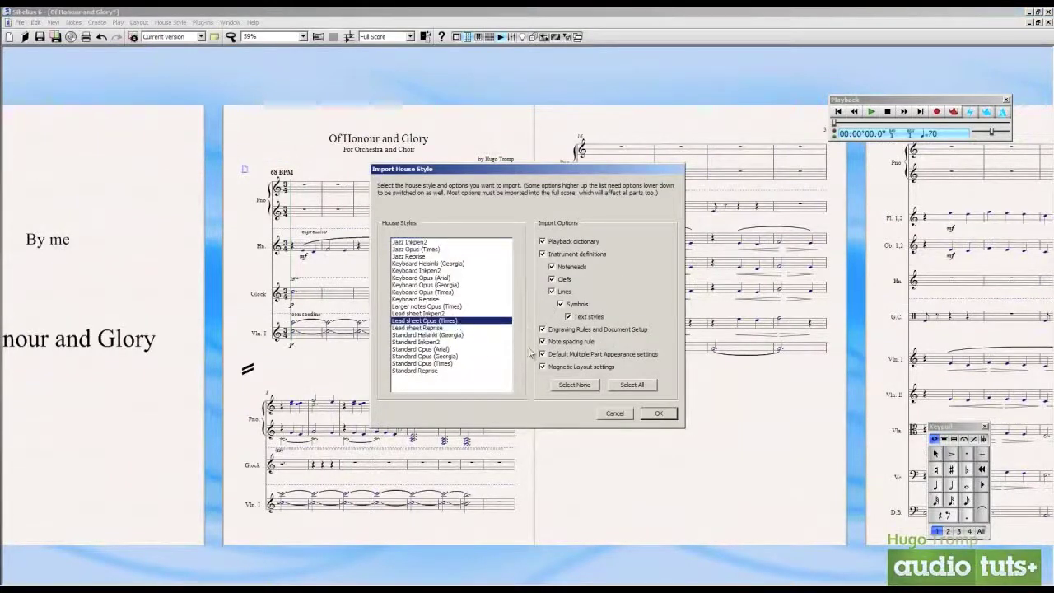
click(659, 413)
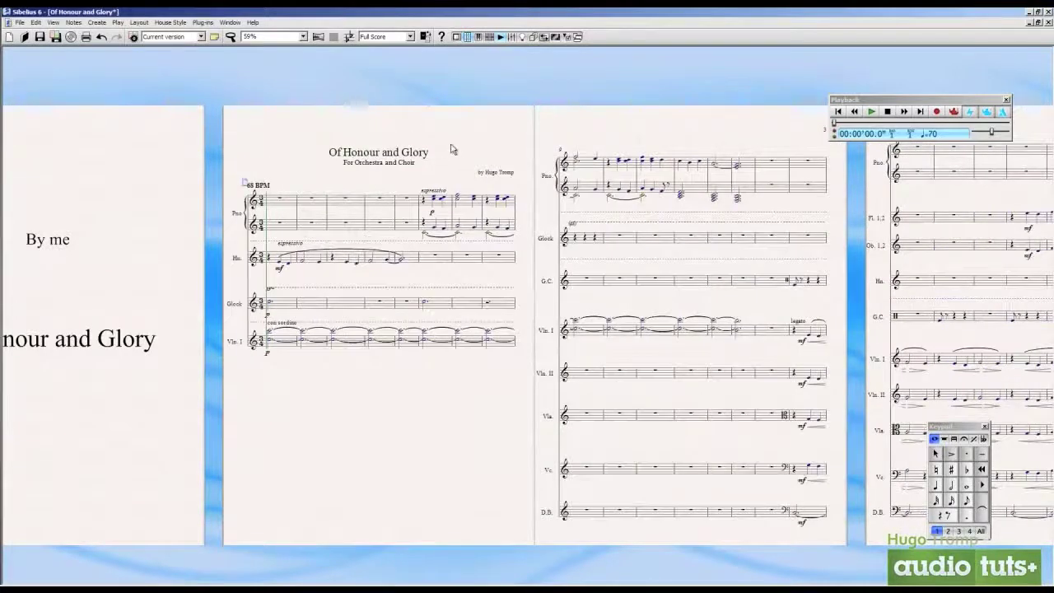
Step: Examine the full score's layout in the imported style, from the first music page through the later spreads to an overview of all pages
scroll(451, 149, up, 1)
scroll(424, 110, up, 1)
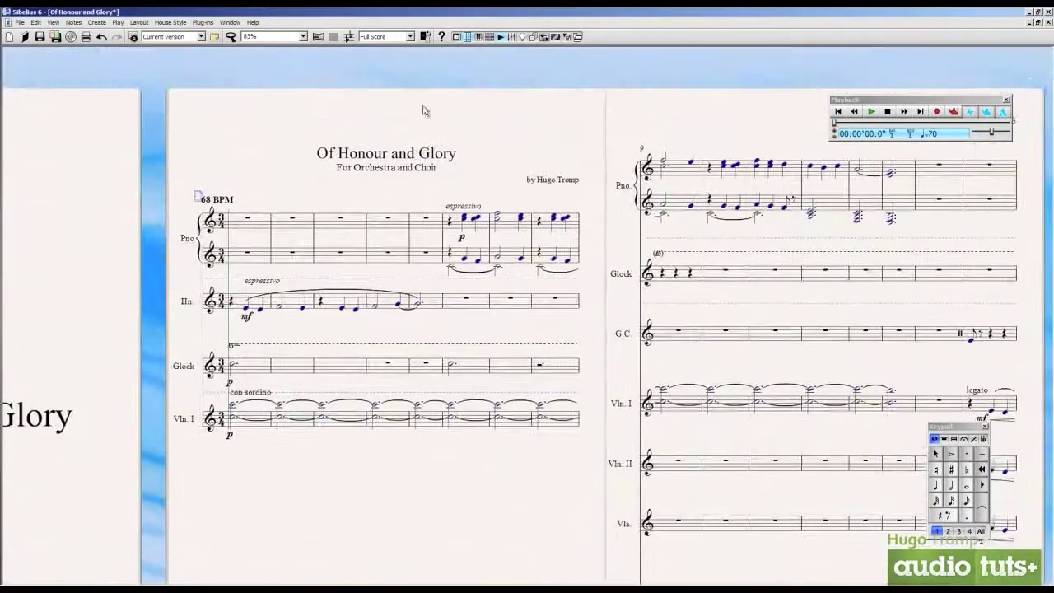
scroll(450, 172, down, 1)
scroll(506, 165, down, 1)
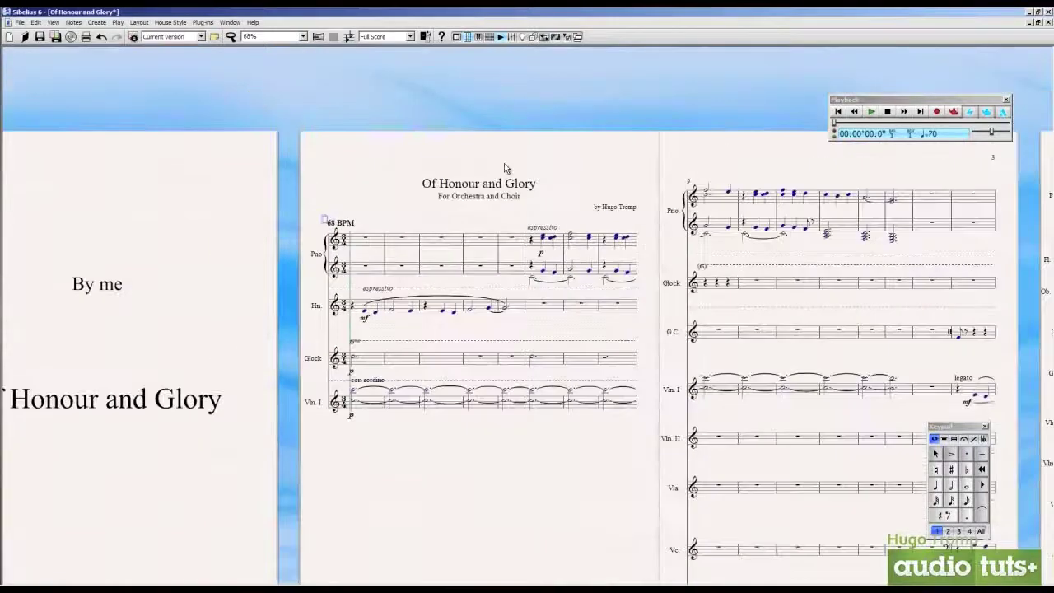
scroll(546, 145, down, 1)
drag(699, 195, 620, 174)
drag(705, 169, 293, 153)
drag(466, 148, 742, 157)
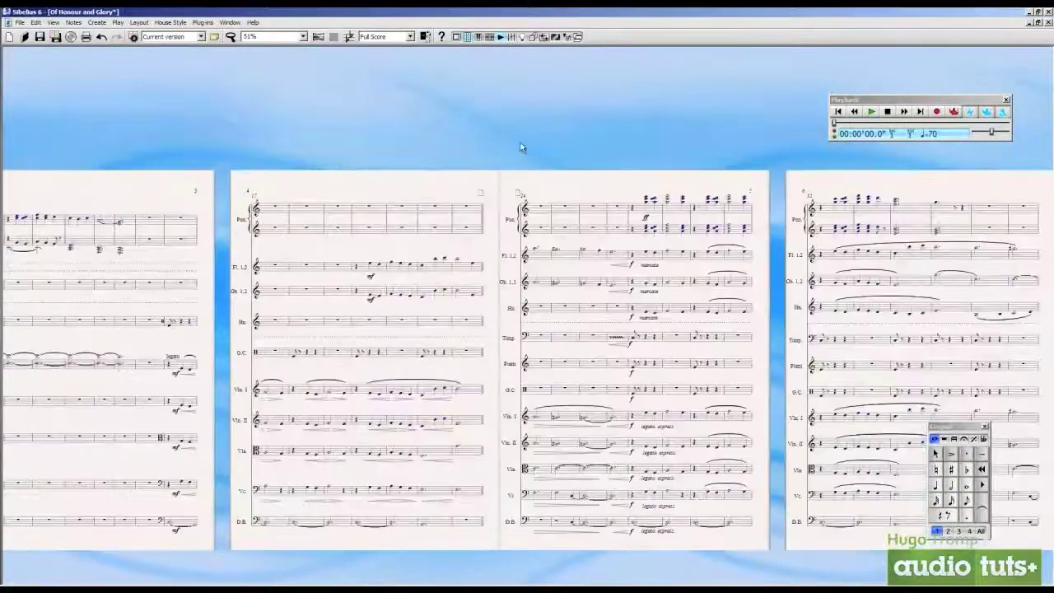
key(ctrl+Home)
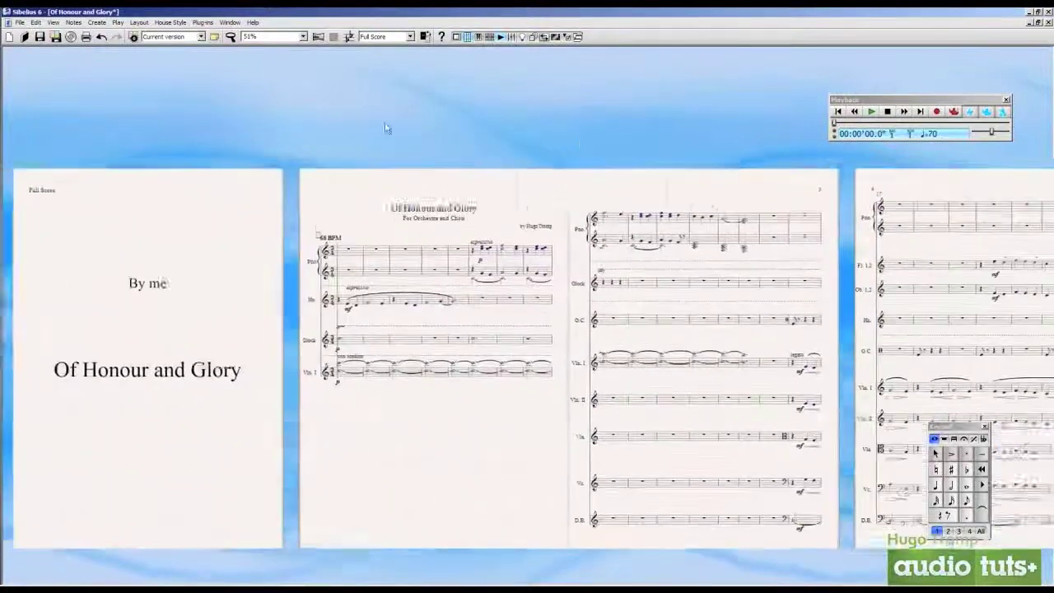
scroll(403, 123, up, 1)
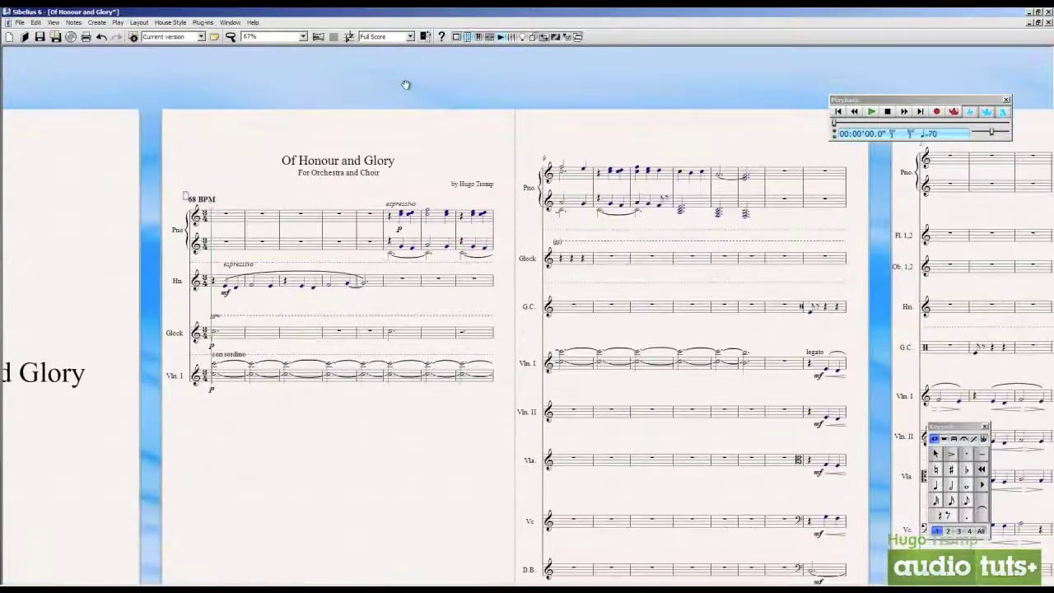
scroll(494, 111, down, 1)
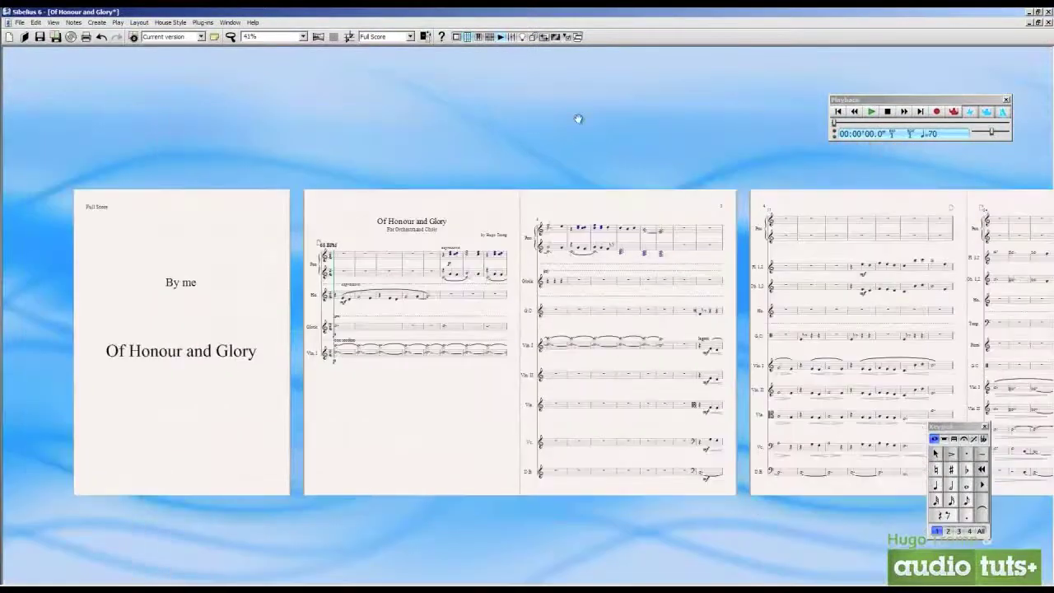
scroll(592, 120, down, 1)
drag(753, 142, 547, 135)
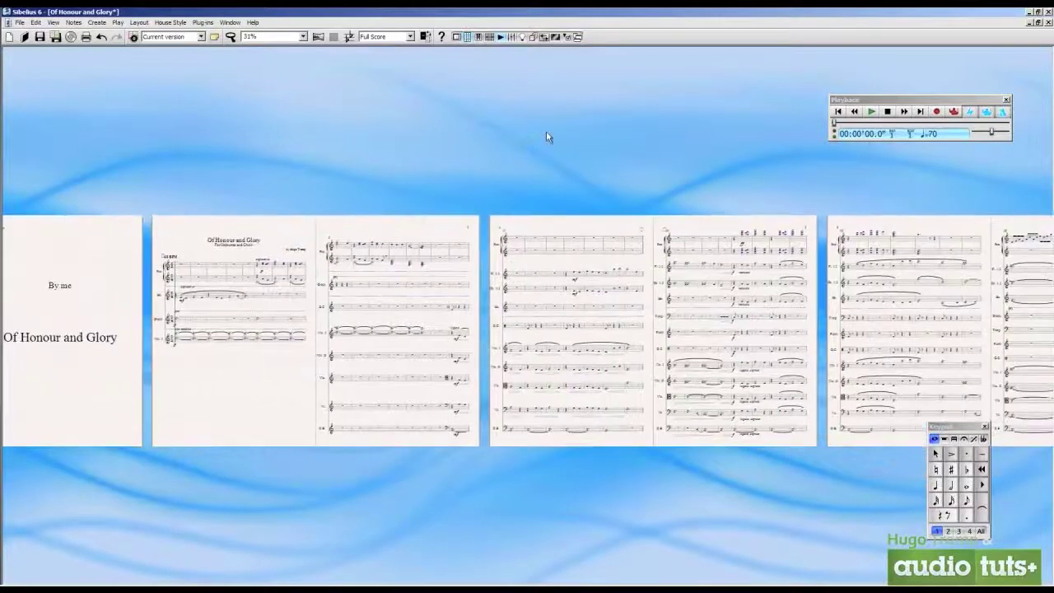
scroll(545, 138, down, 1)
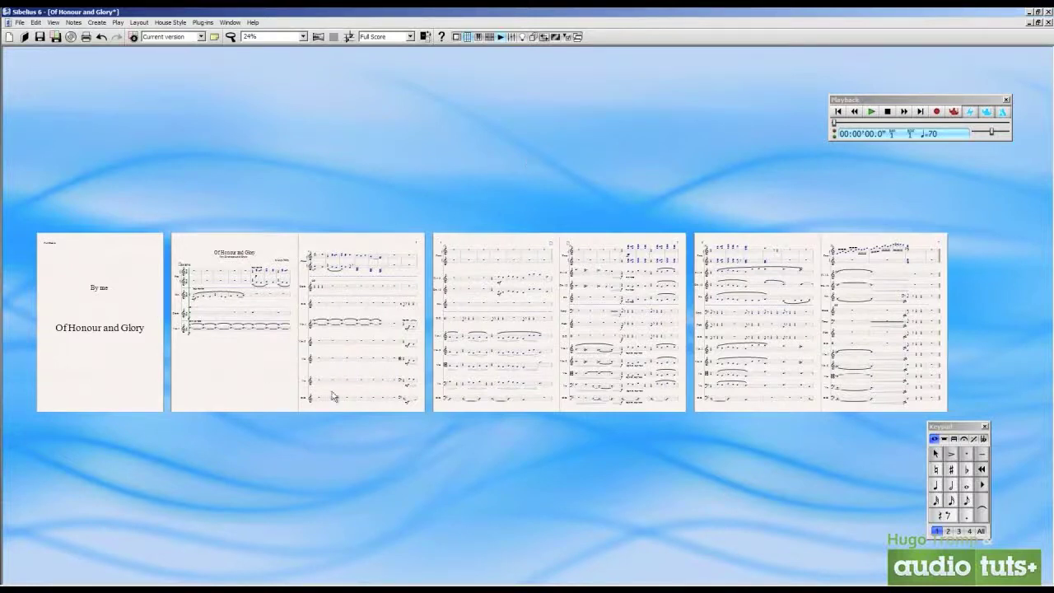
Step: Browse the Picture of Days folder for a TIFF graphic to place in the score, and cancel without inserting one
key(ctrl+equal)
right_click(198, 352)
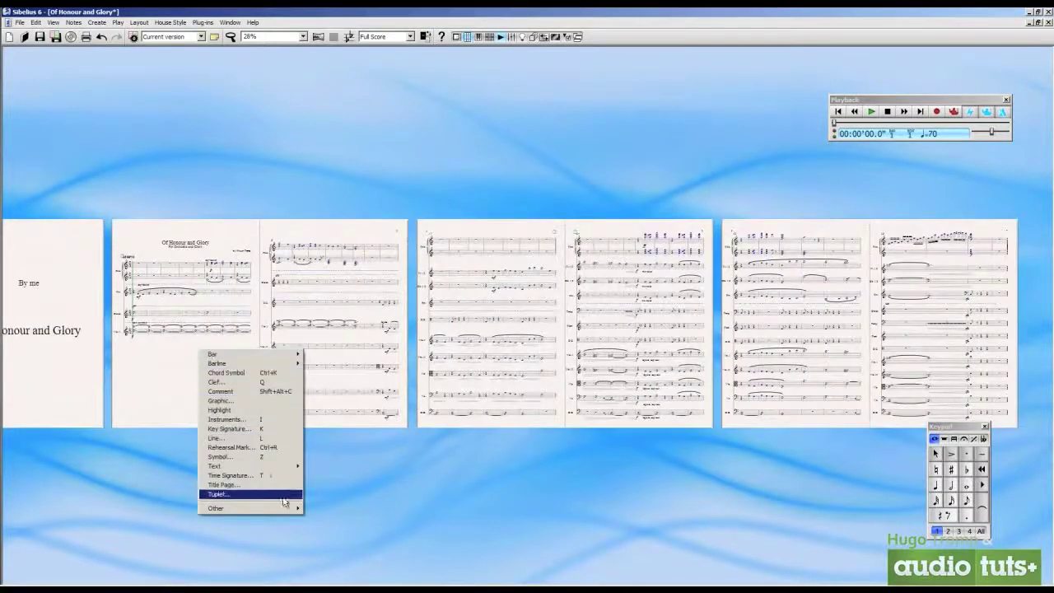
mouse_move(284, 508)
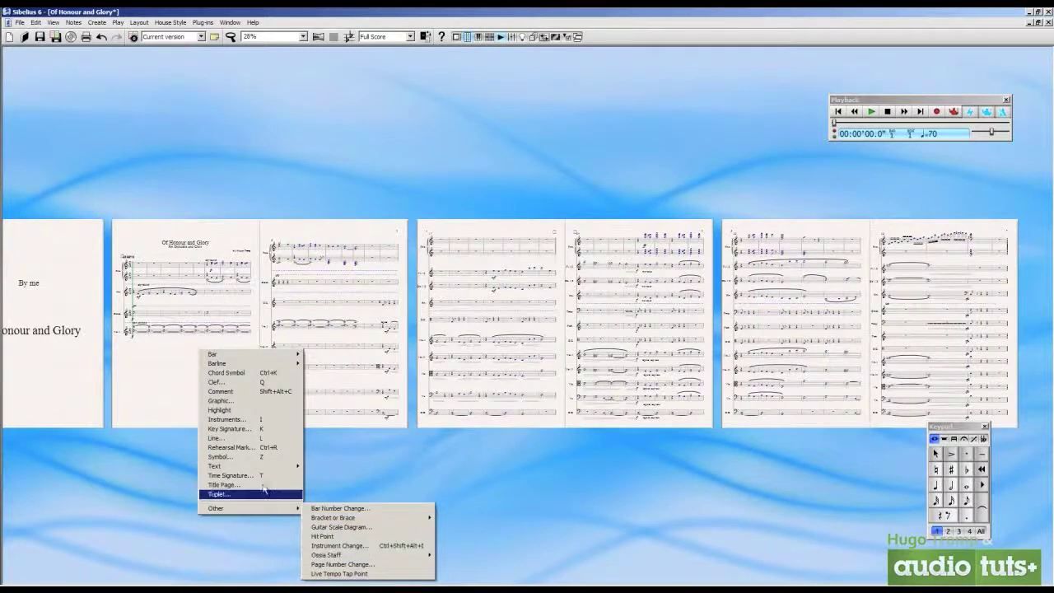
click(238, 401)
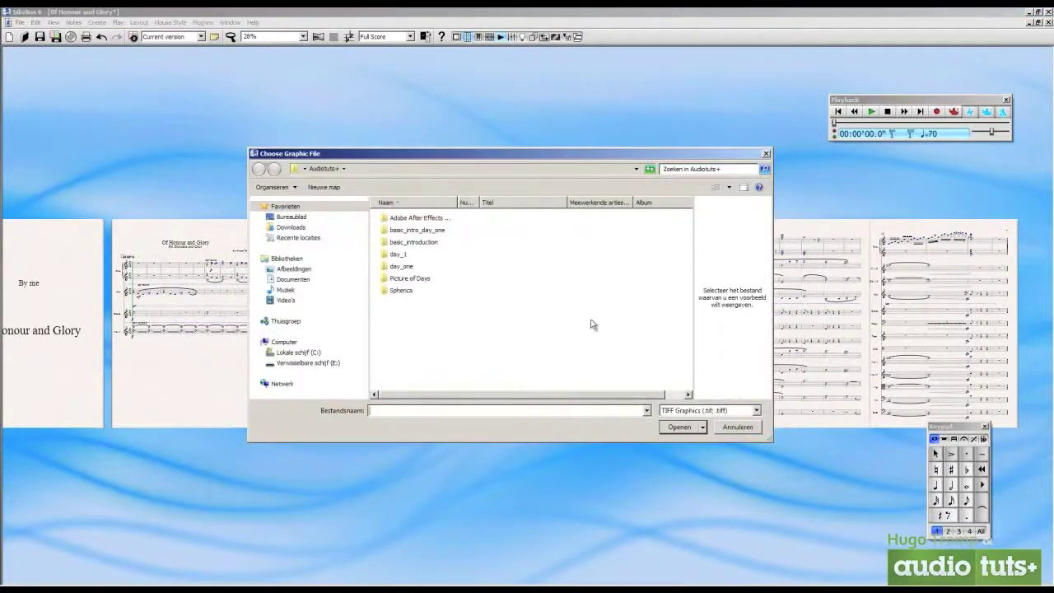
double_click(415, 280)
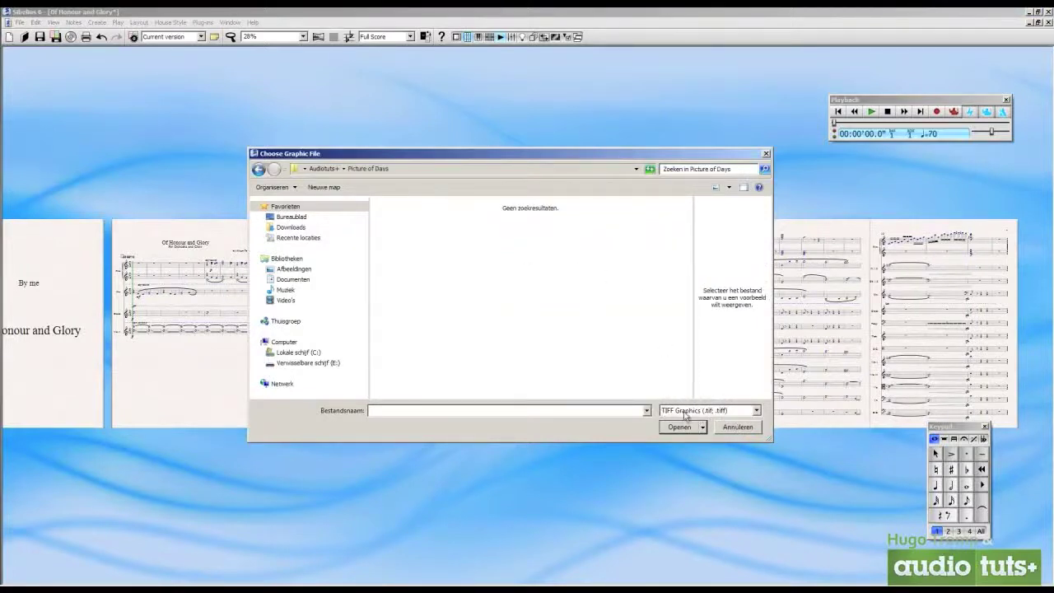
click(712, 411)
click(712, 420)
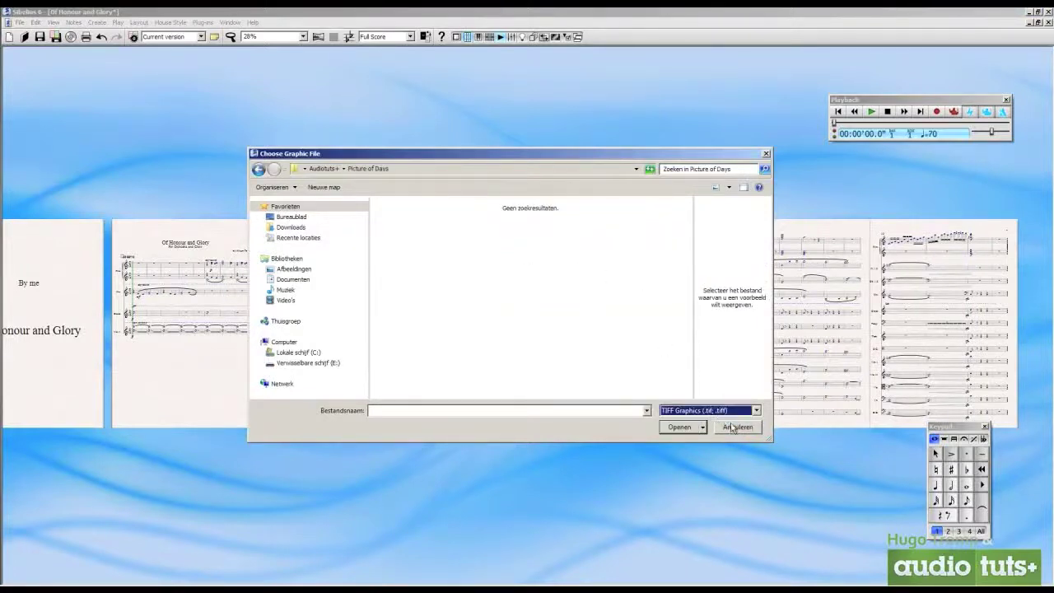
click(732, 427)
Step: Review the title page and the music spreads once more, ending with the complete score in view
scroll(374, 214, up, 3)
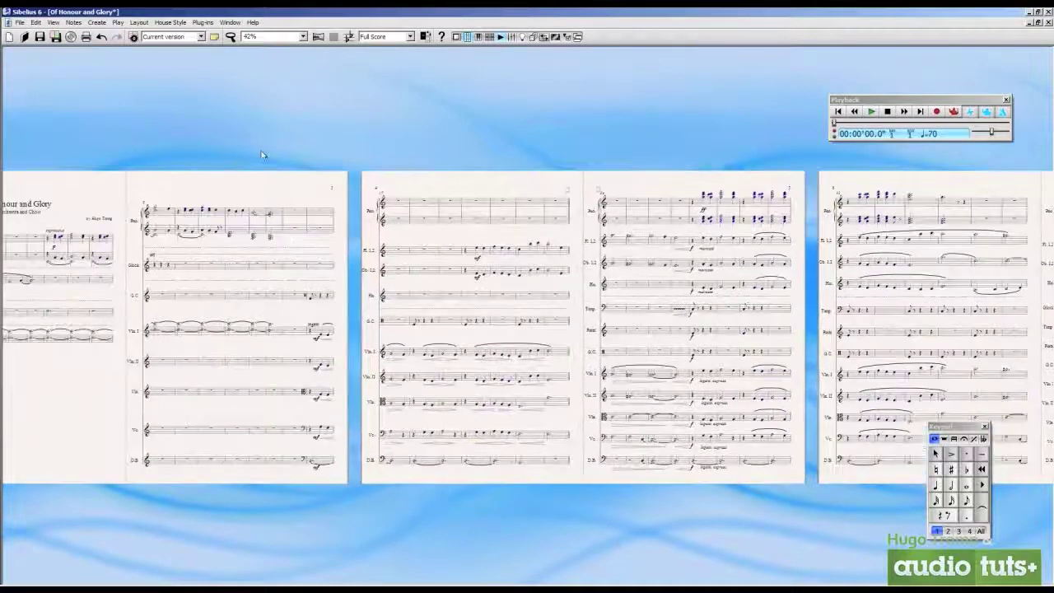
drag(155, 146, 758, 130)
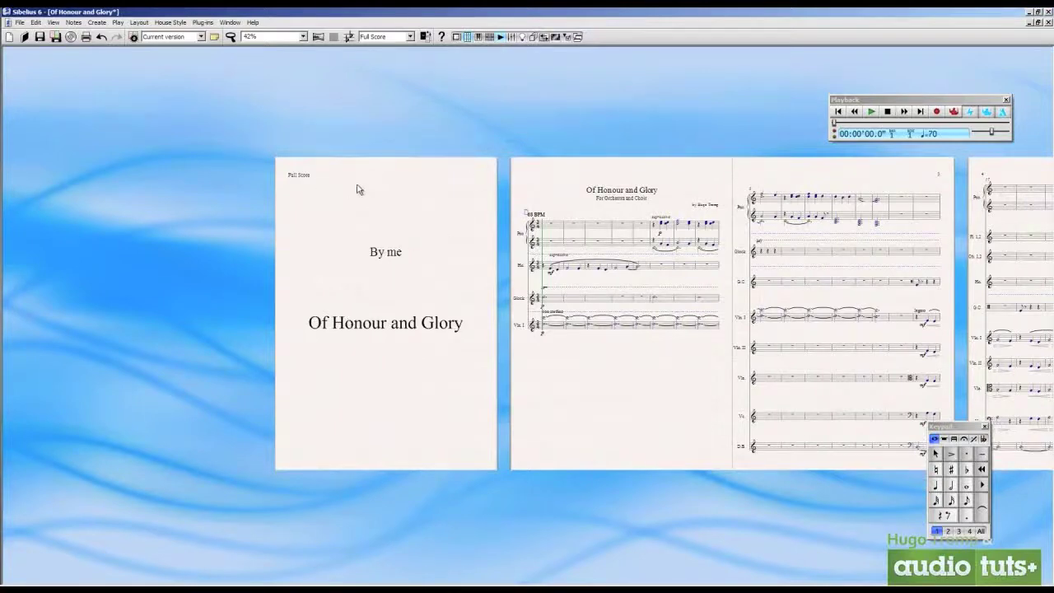
drag(753, 128, 420, 123)
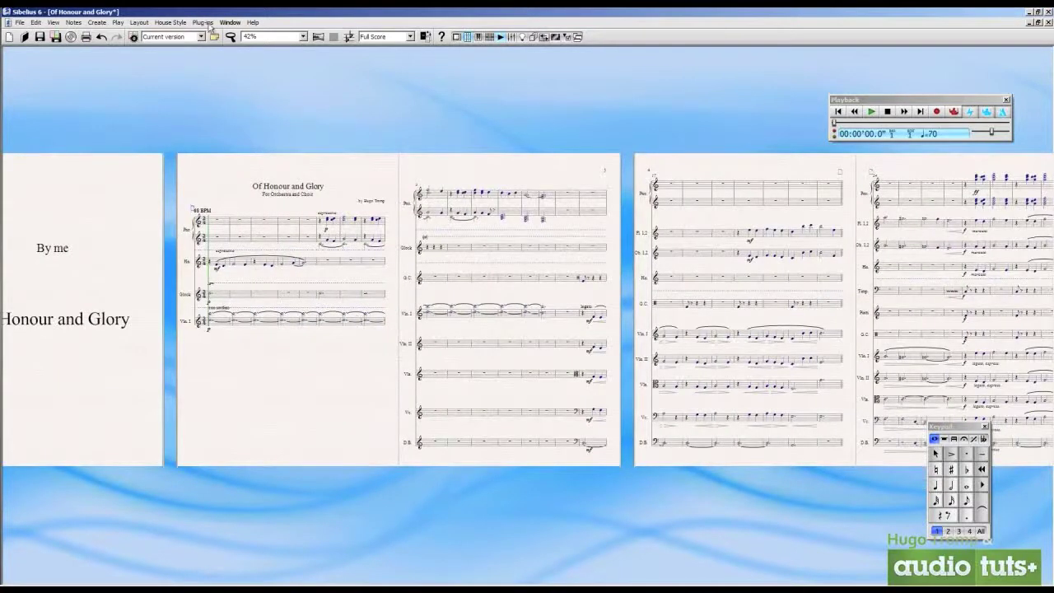
drag(672, 107, 370, 133)
key(ctrl+minus)
key(ctrl+minus)
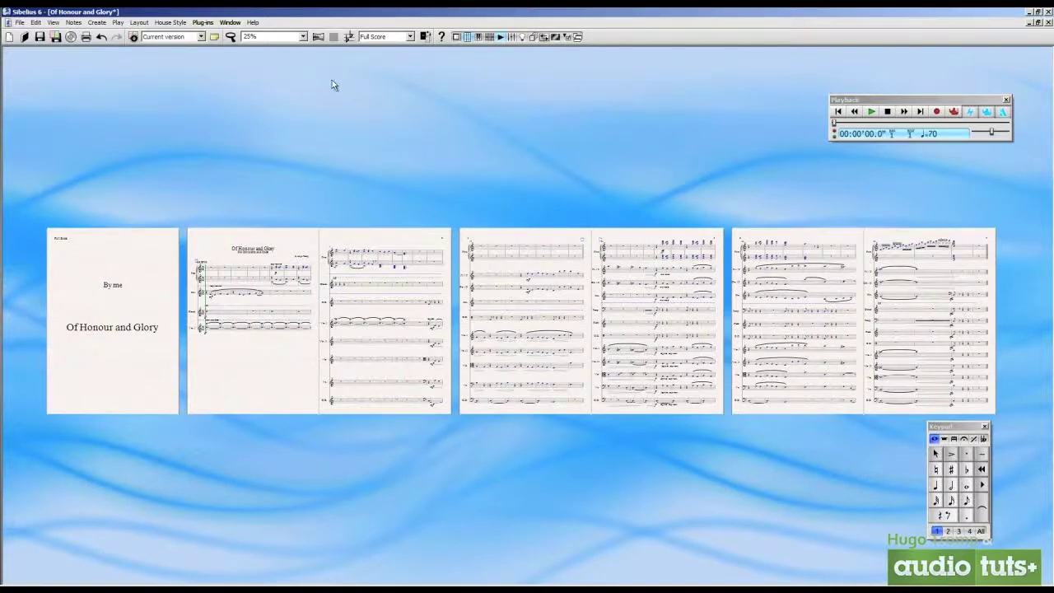
Step: Show the Ideas window and close it again without using an idea
click(231, 23)
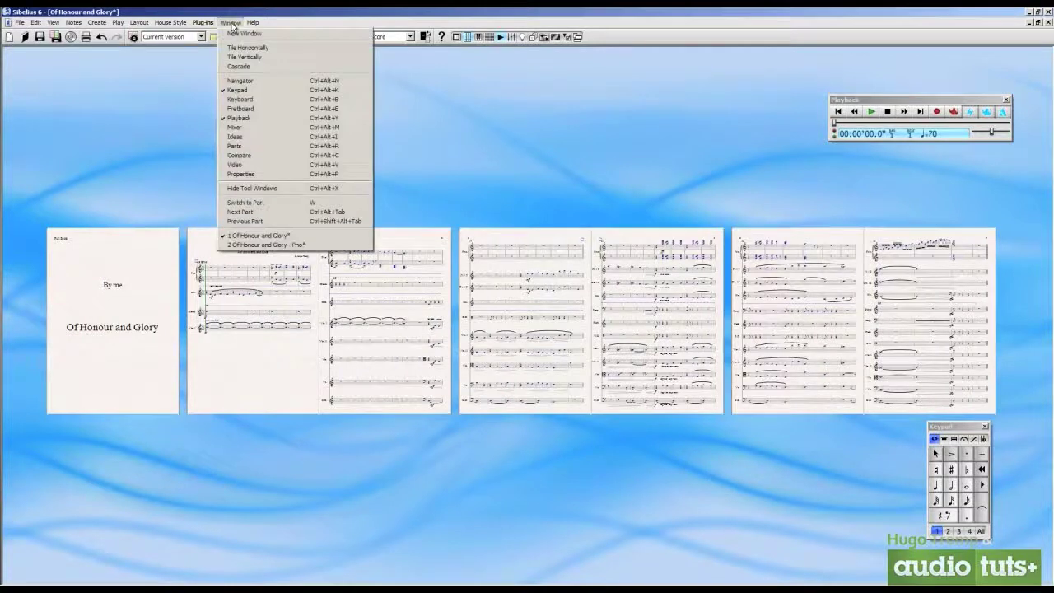
click(235, 135)
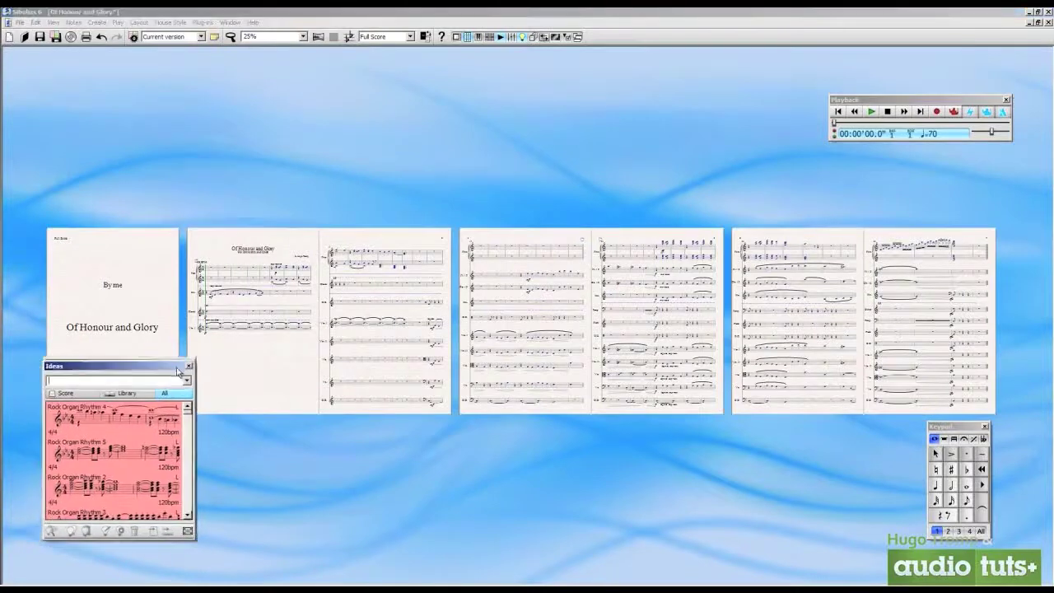
click(180, 373)
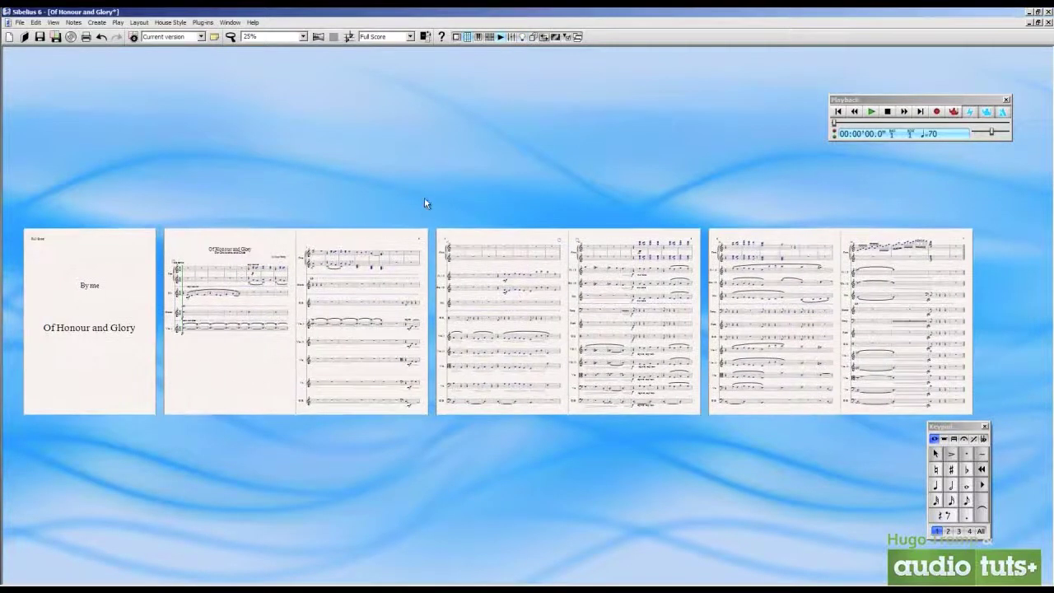